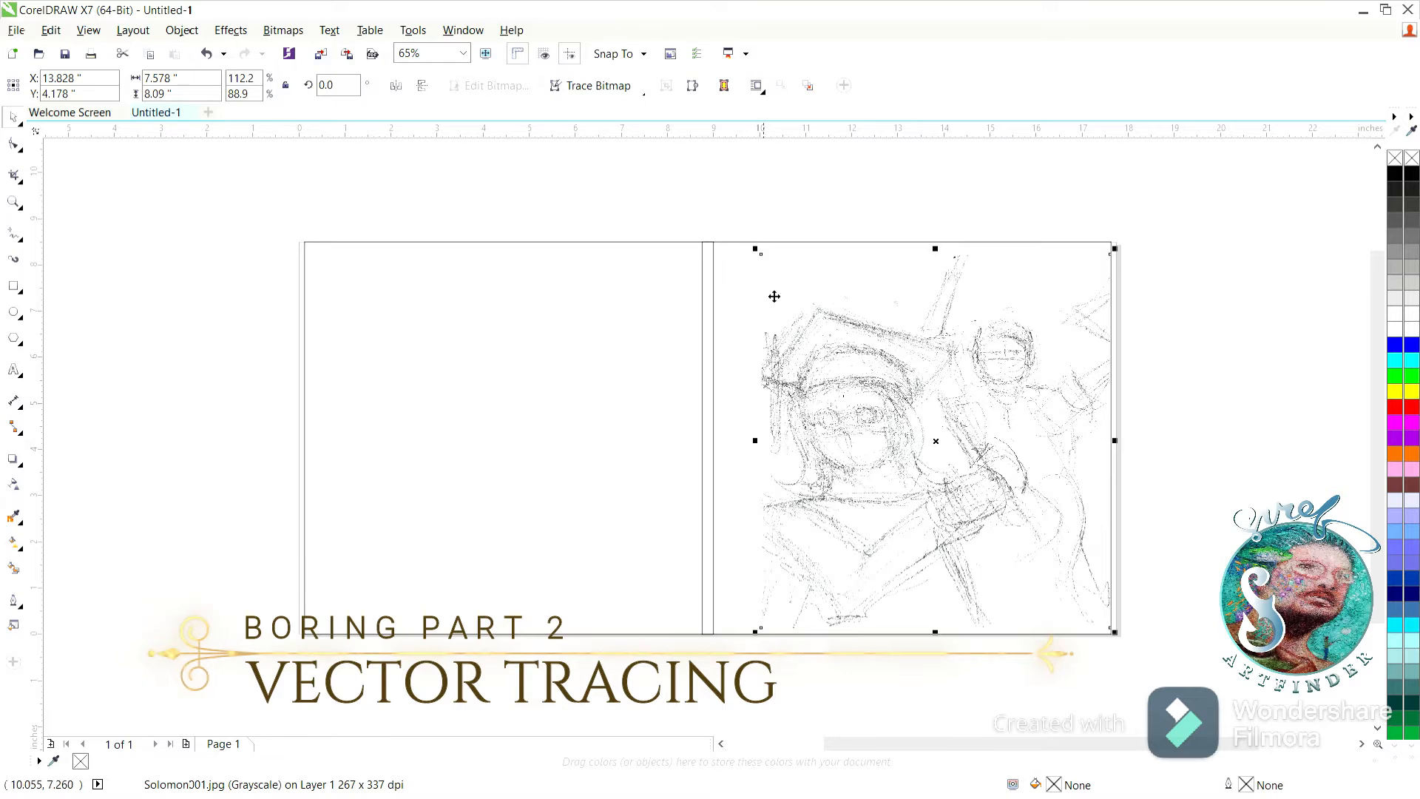
Scale the sketch image down slightly from its upper-left corner on the front cover.
{"action": "left_click_drag", "start_coordinate": [755, 249], "coordinate": [776, 270]}
{"action": "left_click", "coordinate": [1168, 425]}
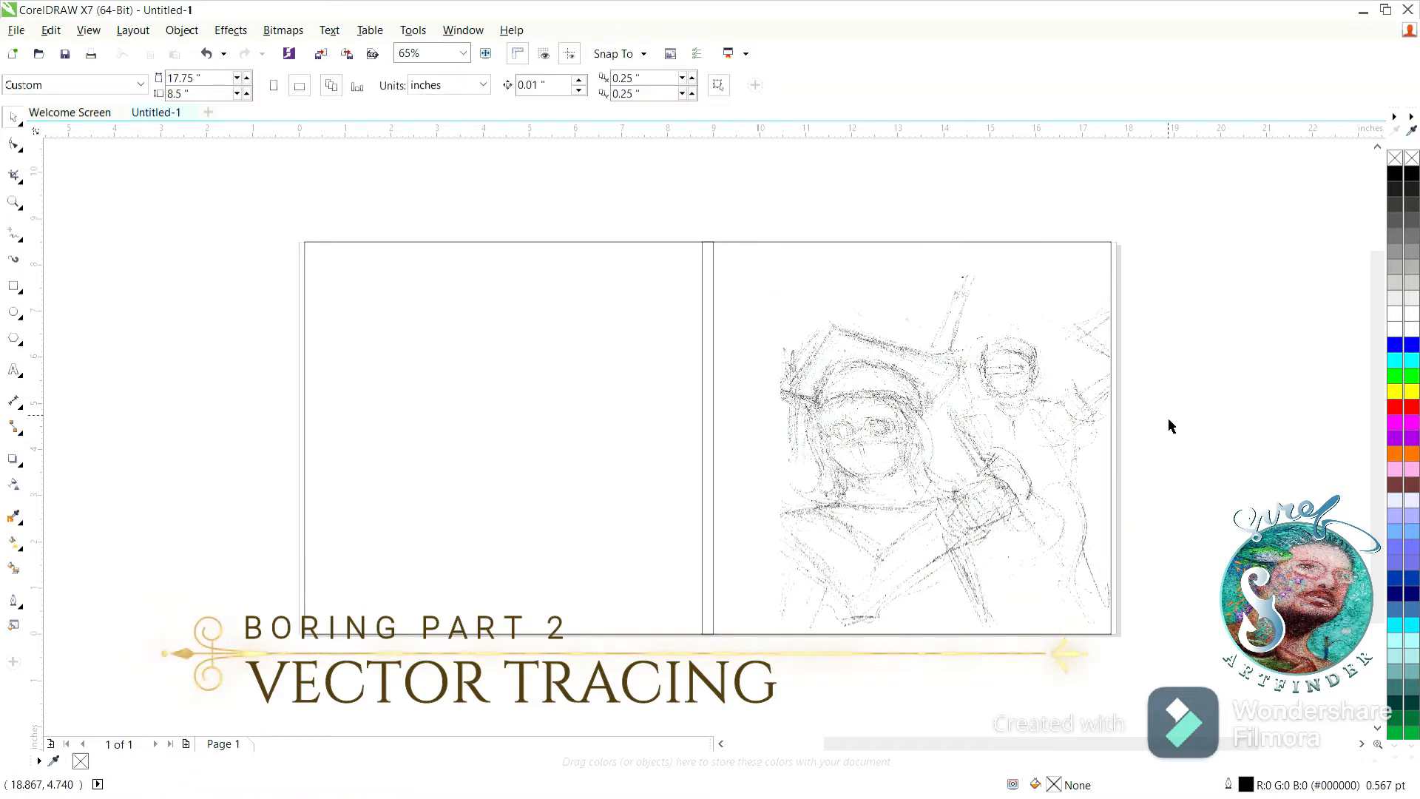
{"action": "left_click", "coordinate": [735, 270]}
{"action": "left_click_drag", "start_coordinate": [229, 205], "coordinate": [1138, 695]}
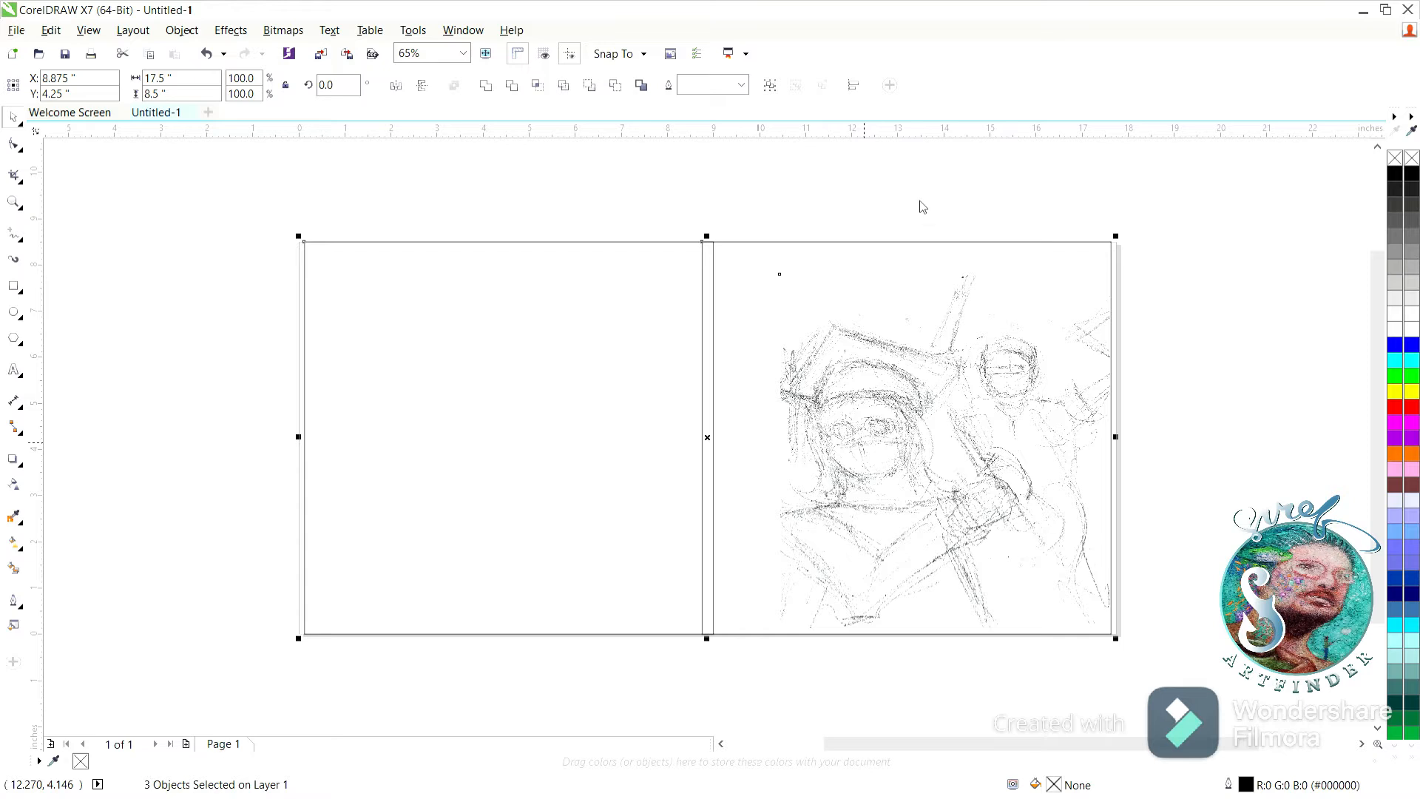
{"action": "left_click", "coordinate": [1177, 414]}
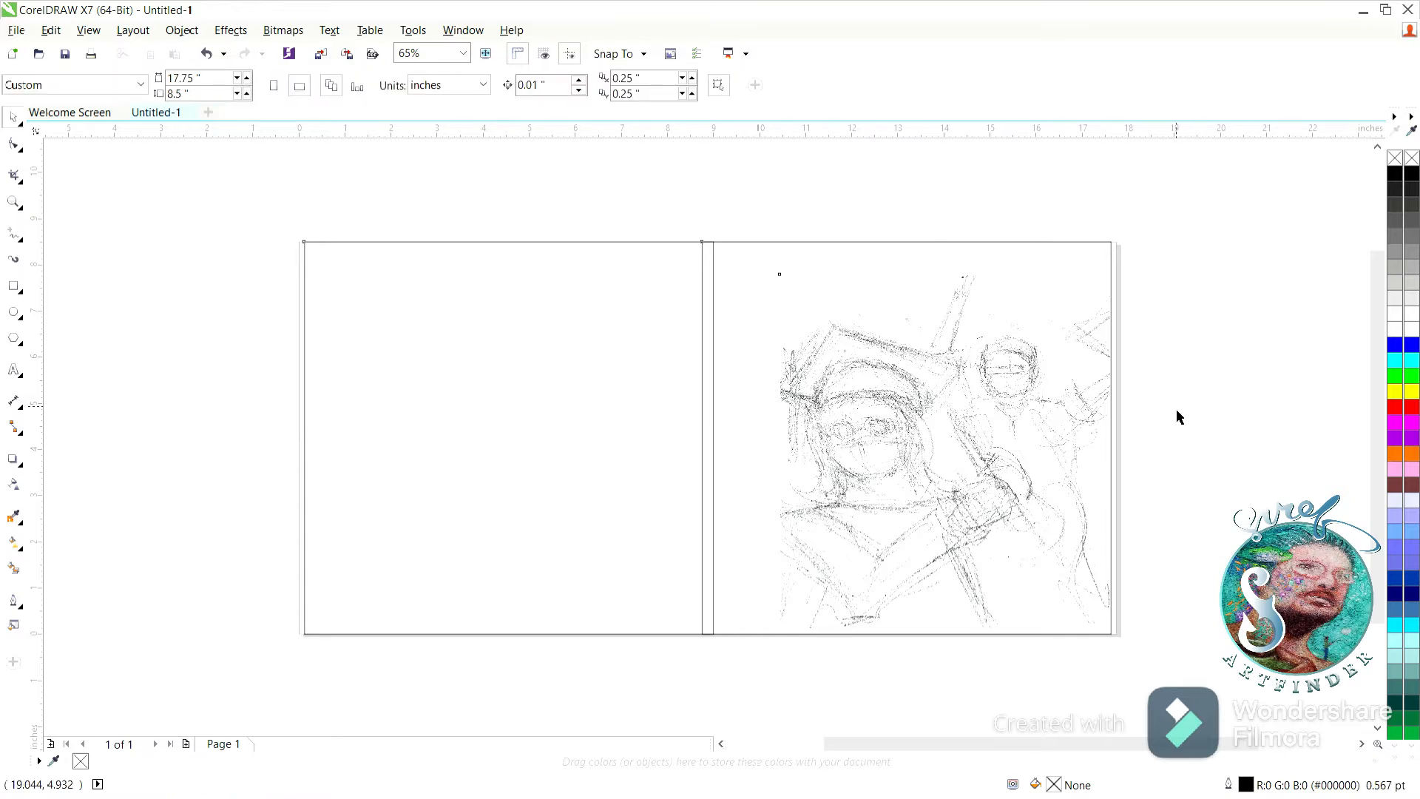
Trace the lower edge of the graduation cap's headband with an angled line from one temple to the other.
{"action": "left_click", "coordinate": [13, 202]}
{"action": "mouse_move", "coordinate": [745, 326]}
{"action": "left_mouse_down"}
{"action": "mouse_move", "coordinate": [949, 495]}
{"action": "mouse_move", "coordinate": [924, 485]}
{"action": "left_mouse_up"}
{"action": "left_click_drag", "start_coordinate": [449, 239], "coordinate": [915, 605]}
{"action": "left_click_drag", "start_coordinate": [1376, 440], "coordinate": [1377, 410]}
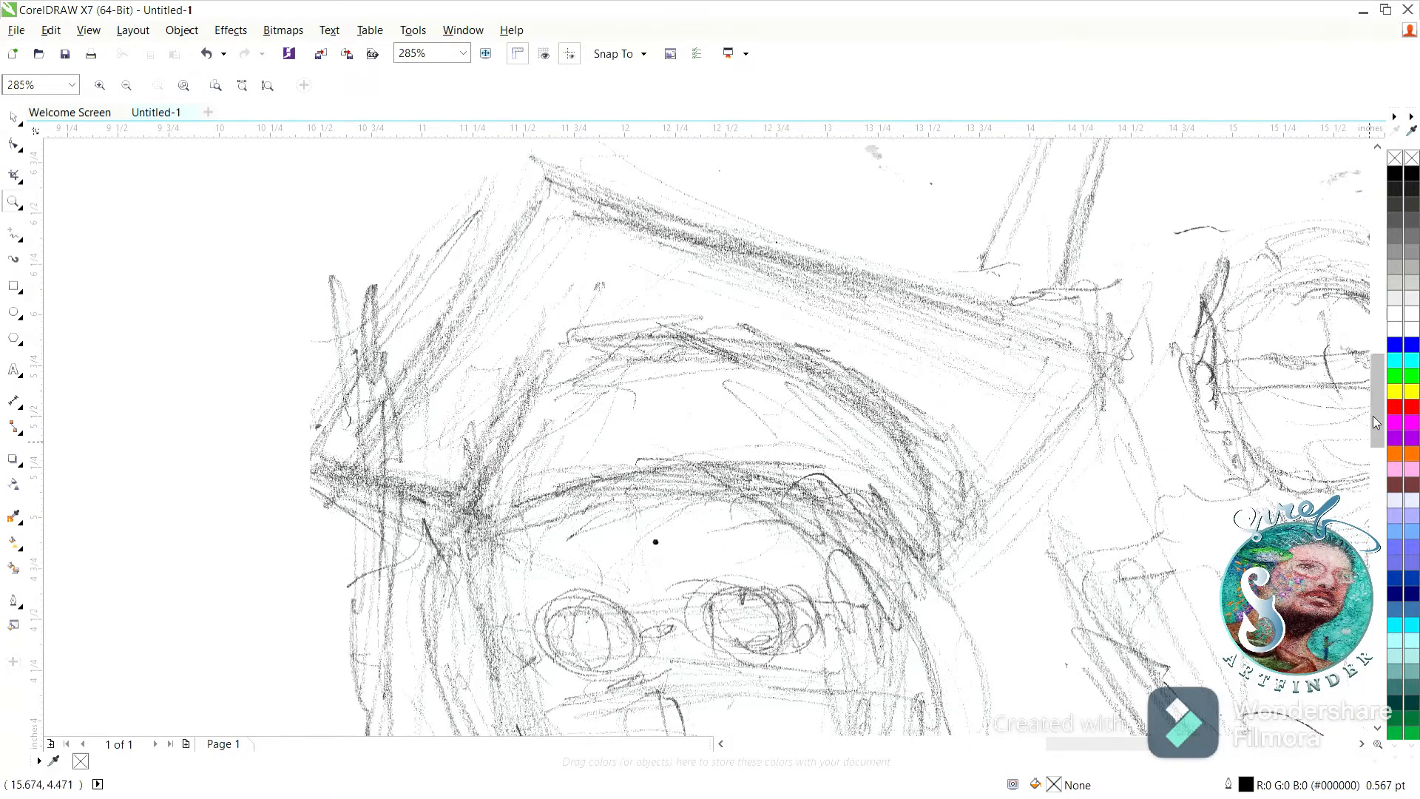
{"action": "left_click", "coordinate": [14, 234]}
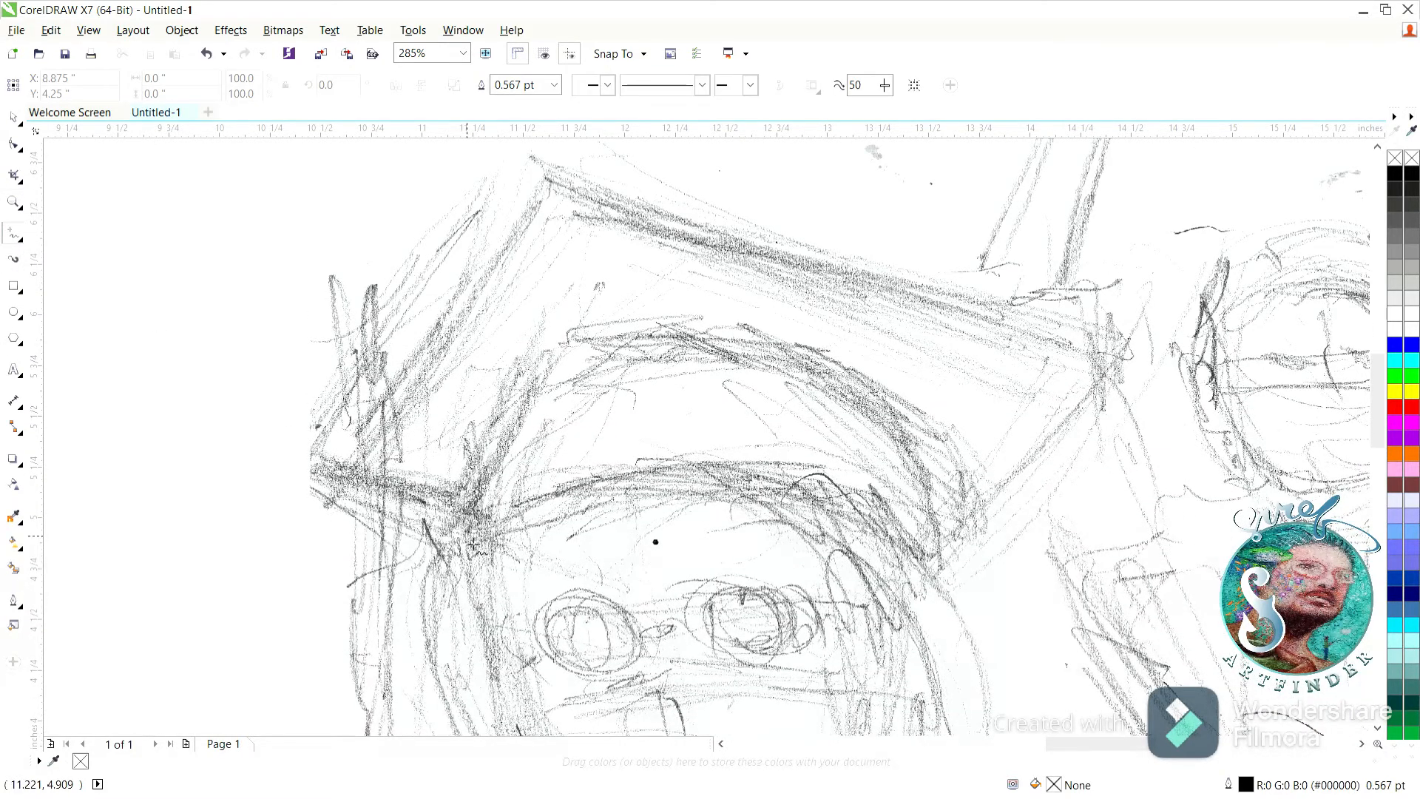
{"action": "left_click", "coordinate": [473, 545]}
{"action": "left_click", "coordinate": [687, 468]}
{"action": "key", "text": "Delete"}
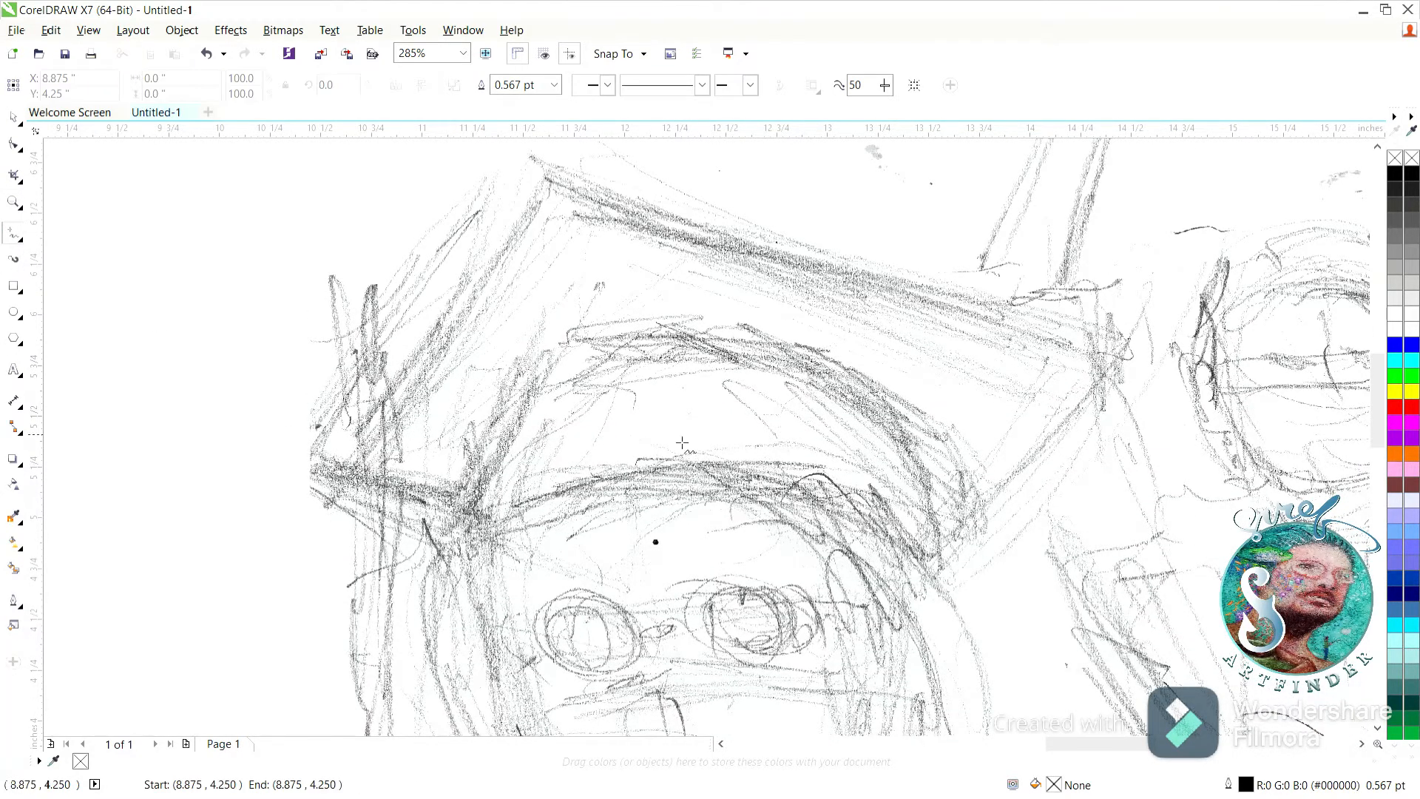
{"action": "key", "text": "F10"}
{"action": "key", "text": "ctrl+z"}
{"action": "left_click", "coordinate": [934, 574]}
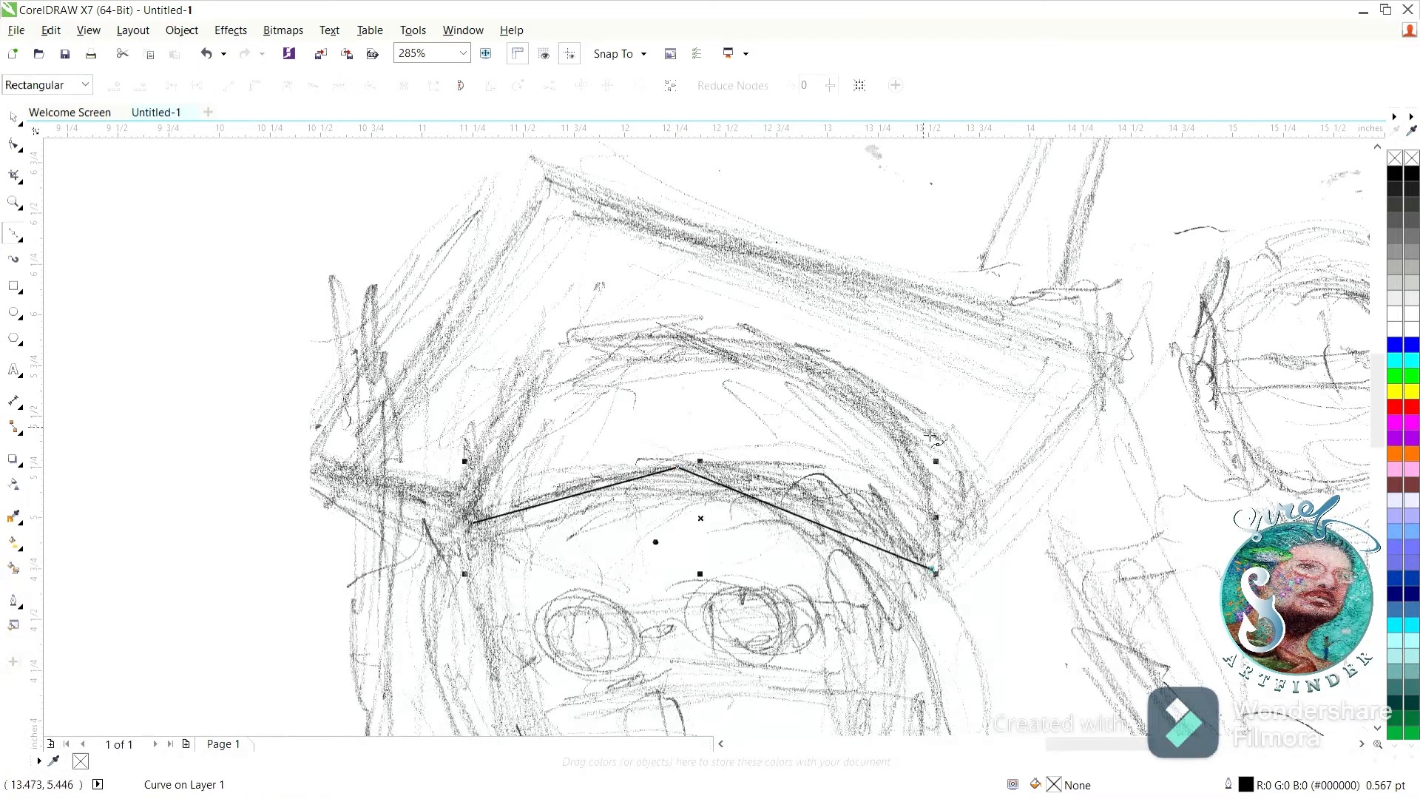
Close the headband outline along the sketch's upper edge, with a curved segment on its left side.
{"action": "left_click", "coordinate": [654, 329]}
{"action": "left_click", "coordinate": [537, 349]}
{"action": "left_click_drag", "start_coordinate": [473, 522], "coordinate": [475, 647]}
{"action": "left_click", "coordinate": [13, 117]}
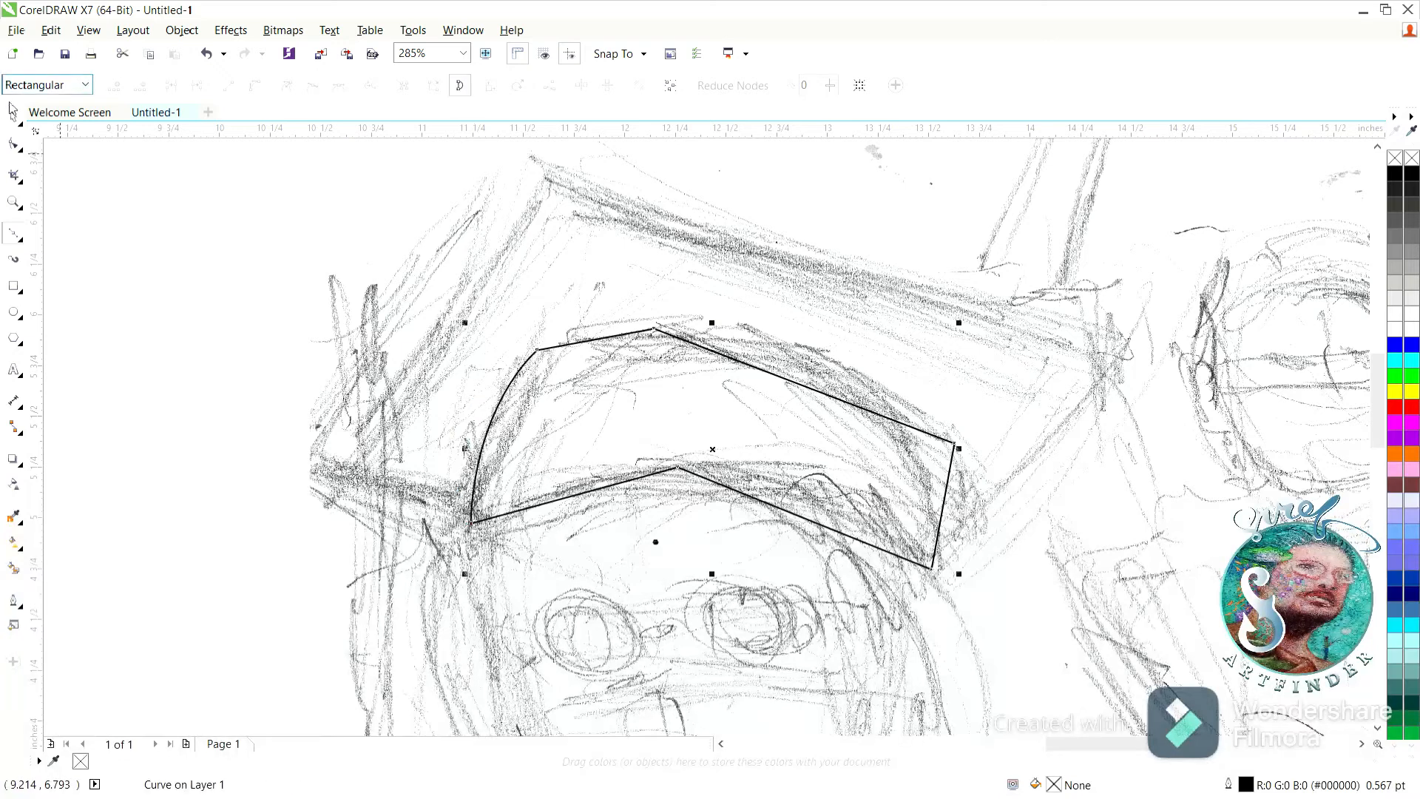
Try several palette colors on the headband shape and fill it with dark purple #330066.
{"action": "left_click", "coordinate": [1412, 577]}
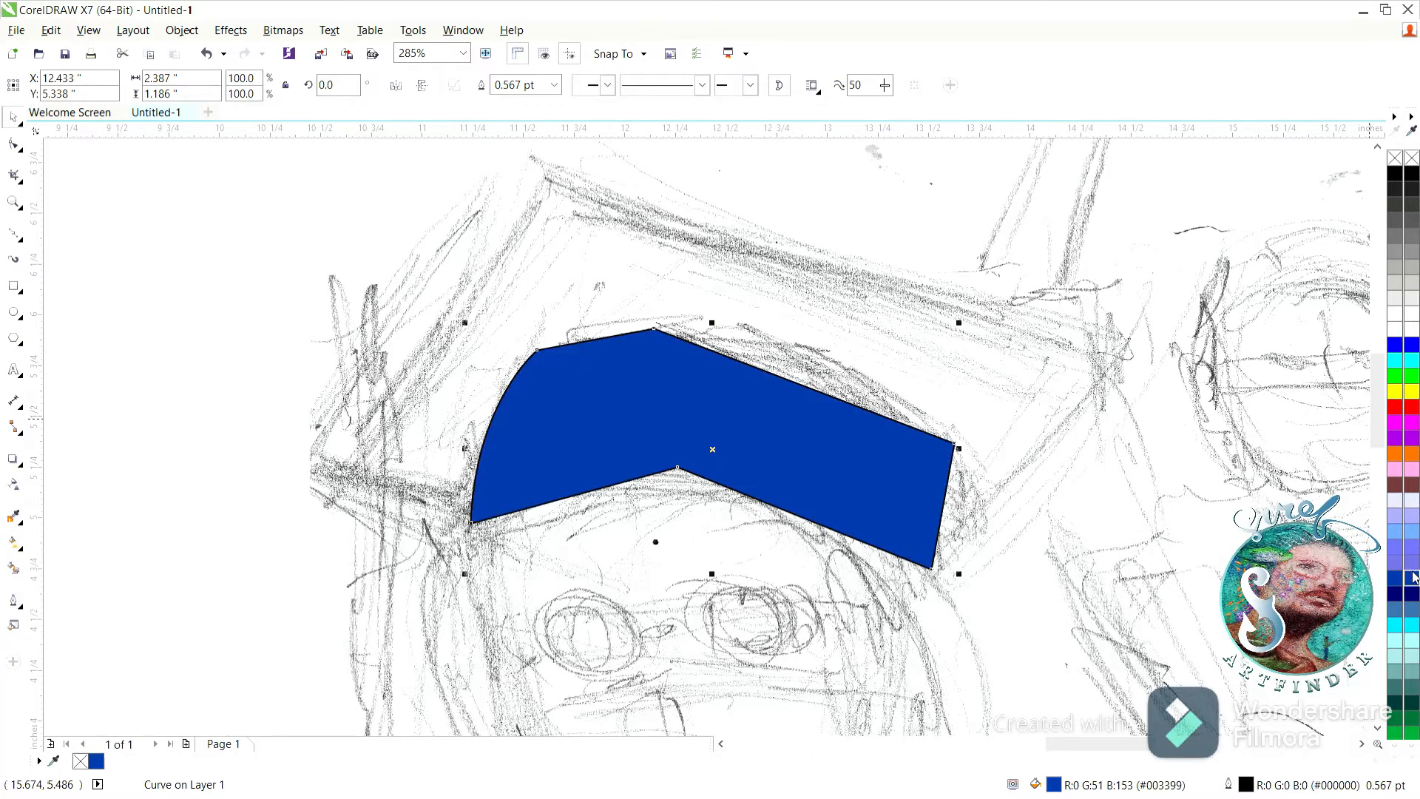
{"action": "left_click", "coordinate": [1411, 485]}
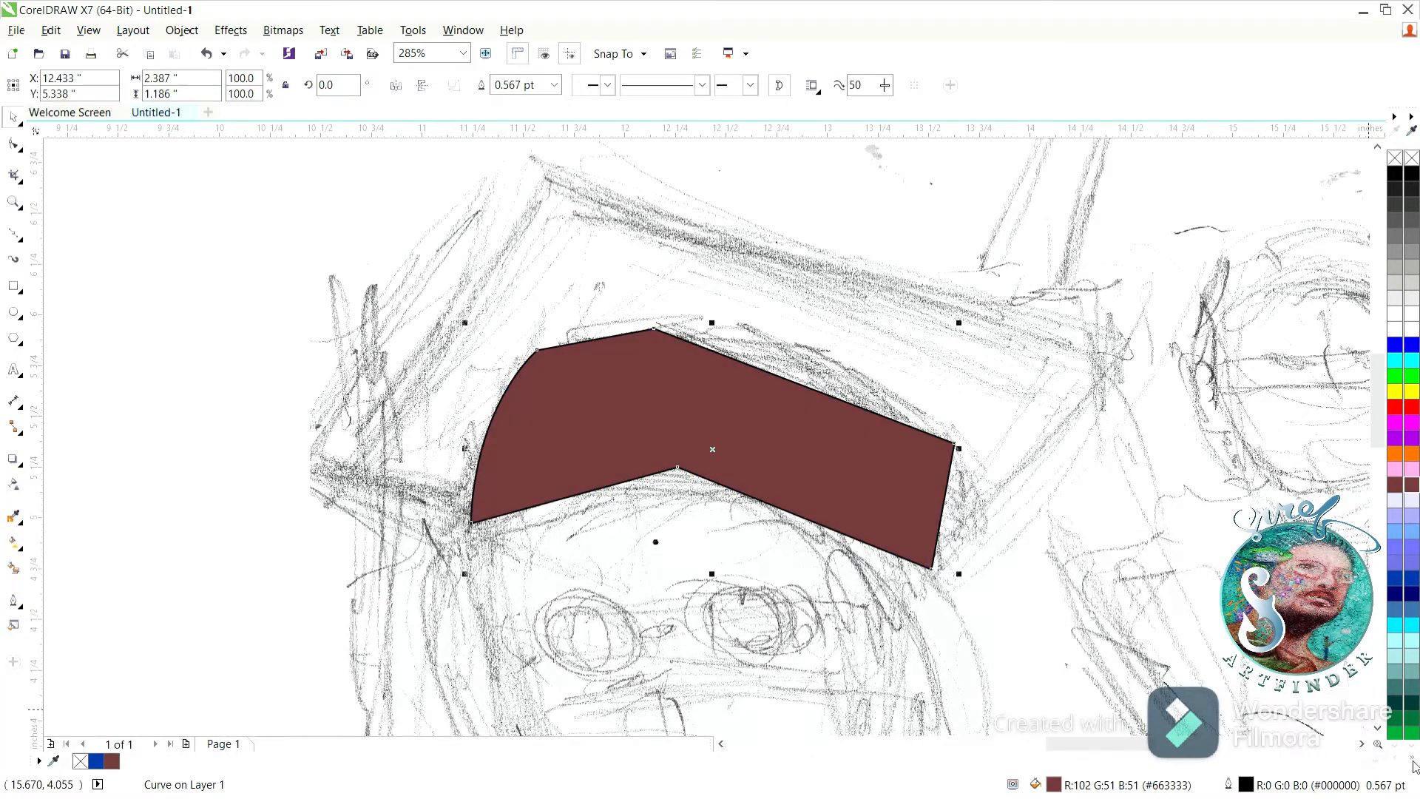
{"action": "scroll", "coordinate": [1411, 517], "scroll_direction": "down", "scroll_amount": 10}
{"action": "left_click", "coordinate": [1411, 686]}
{"action": "left_click", "coordinate": [1411, 717]}
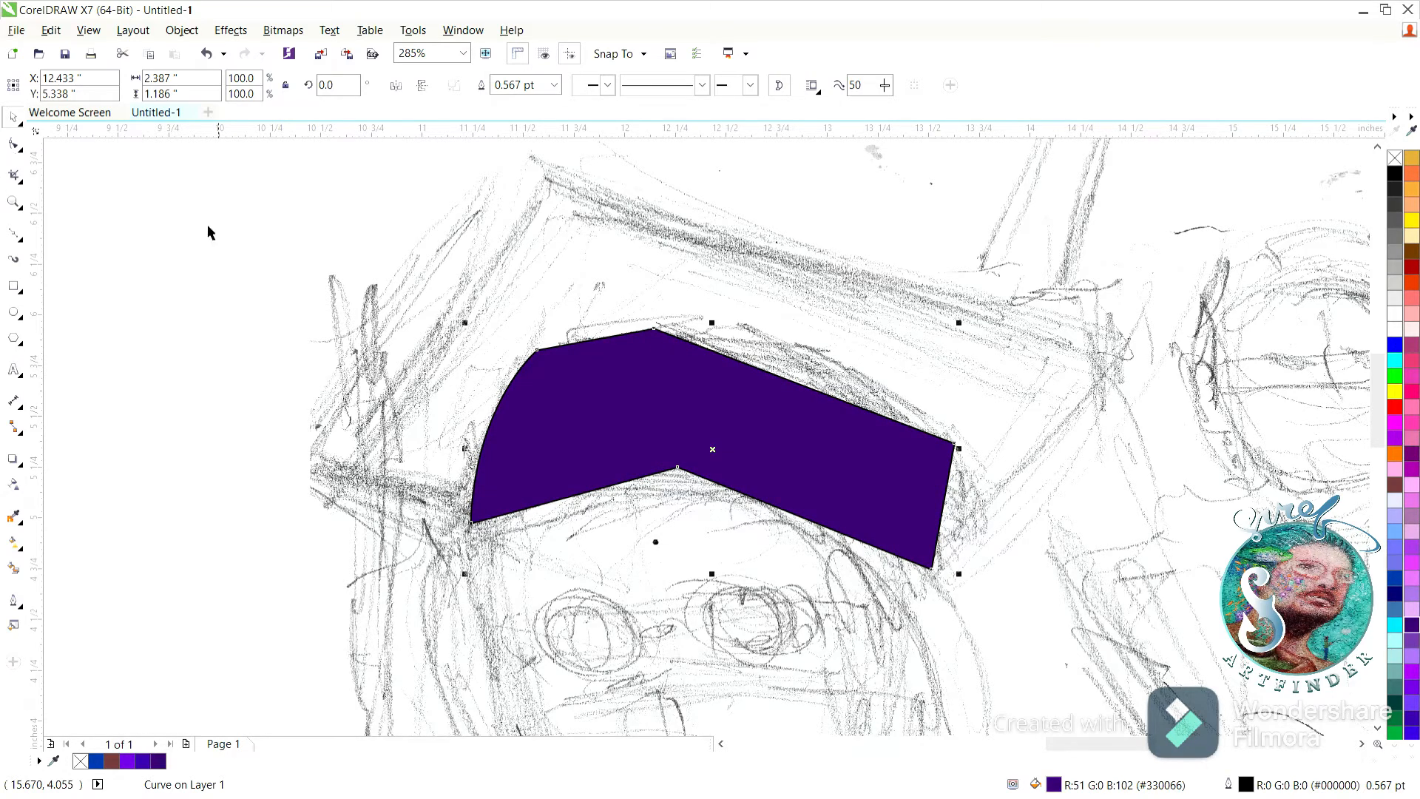
Bend the headband's straight edges into curves along the sketch and remove the middle node of its lower edge.
{"action": "left_click_drag", "start_coordinate": [454, 320], "coordinate": [509, 377]}
{"action": "left_click", "coordinate": [879, 510]}
{"action": "left_click_drag", "start_coordinate": [448, 307], "coordinate": [979, 596]}
{"action": "left_click", "coordinate": [255, 86]}
{"action": "left_click_drag", "start_coordinate": [584, 341], "coordinate": [590, 331]}
{"action": "left_click_drag", "start_coordinate": [765, 371], "coordinate": [772, 359]}
{"action": "left_click_drag", "start_coordinate": [942, 510], "coordinate": [955, 518]}
{"action": "left_click_drag", "start_coordinate": [753, 500], "coordinate": [768, 479]}
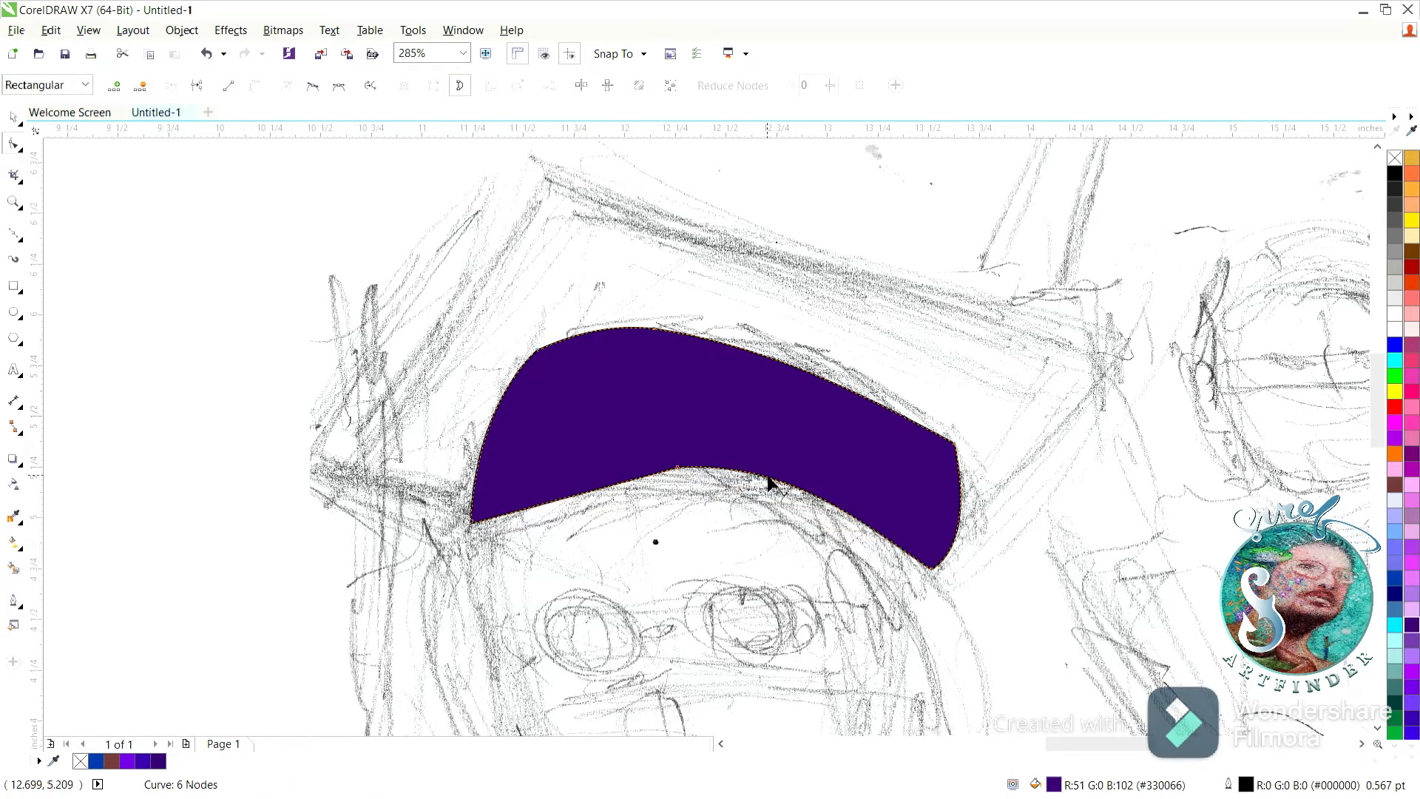
{"action": "left_click_drag", "start_coordinate": [607, 492], "coordinate": [605, 483]}
{"action": "double_click", "coordinate": [676, 467]}
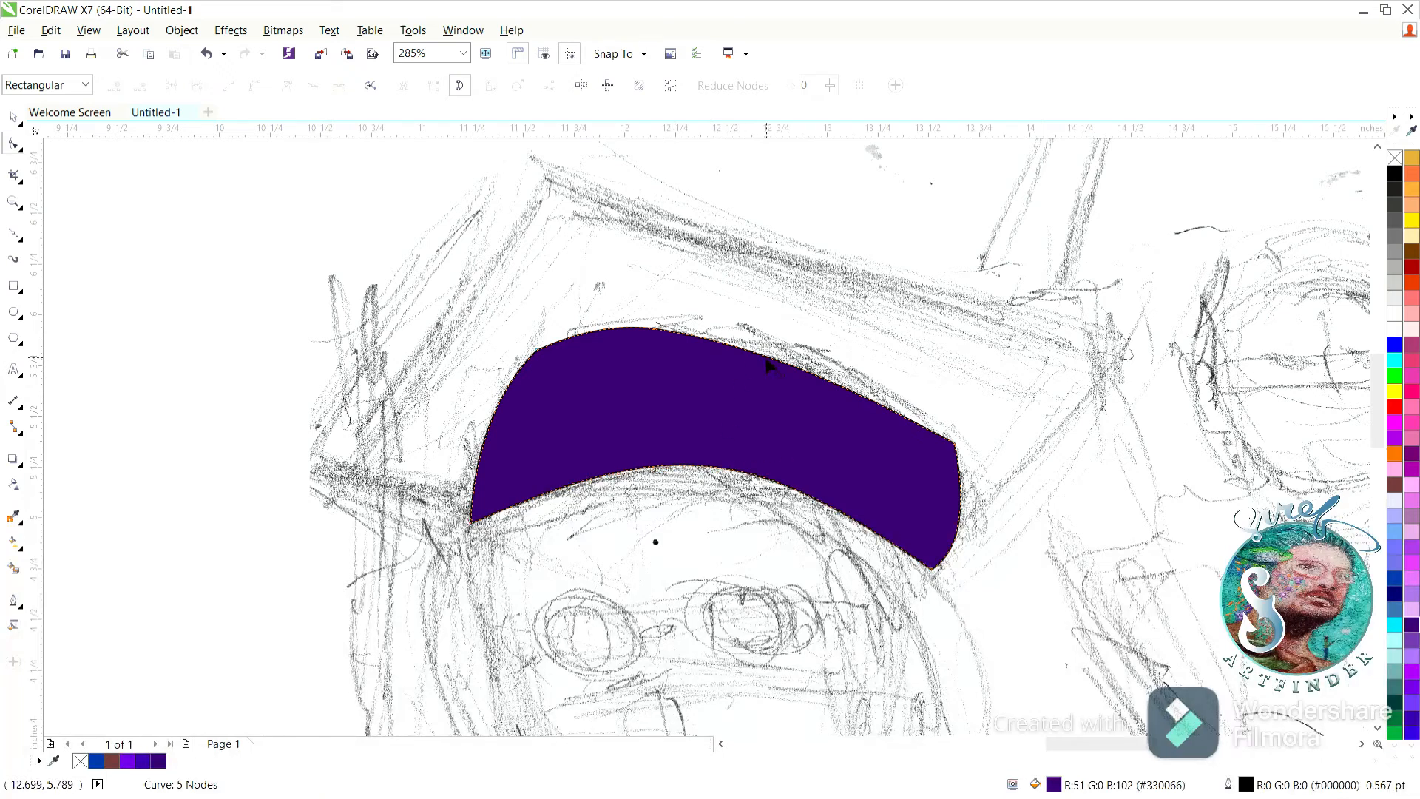
Refine the curvature of the headband's upper and left edges to follow the sketch more closely.
{"action": "left_click_drag", "start_coordinate": [767, 357], "coordinate": [776, 350]}
{"action": "left_click", "coordinate": [954, 443]}
{"action": "left_click", "coordinate": [653, 328]}
{"action": "left_click_drag", "start_coordinate": [509, 390], "coordinate": [497, 396]}
{"action": "left_click_drag", "start_coordinate": [743, 340], "coordinate": [746, 335]}
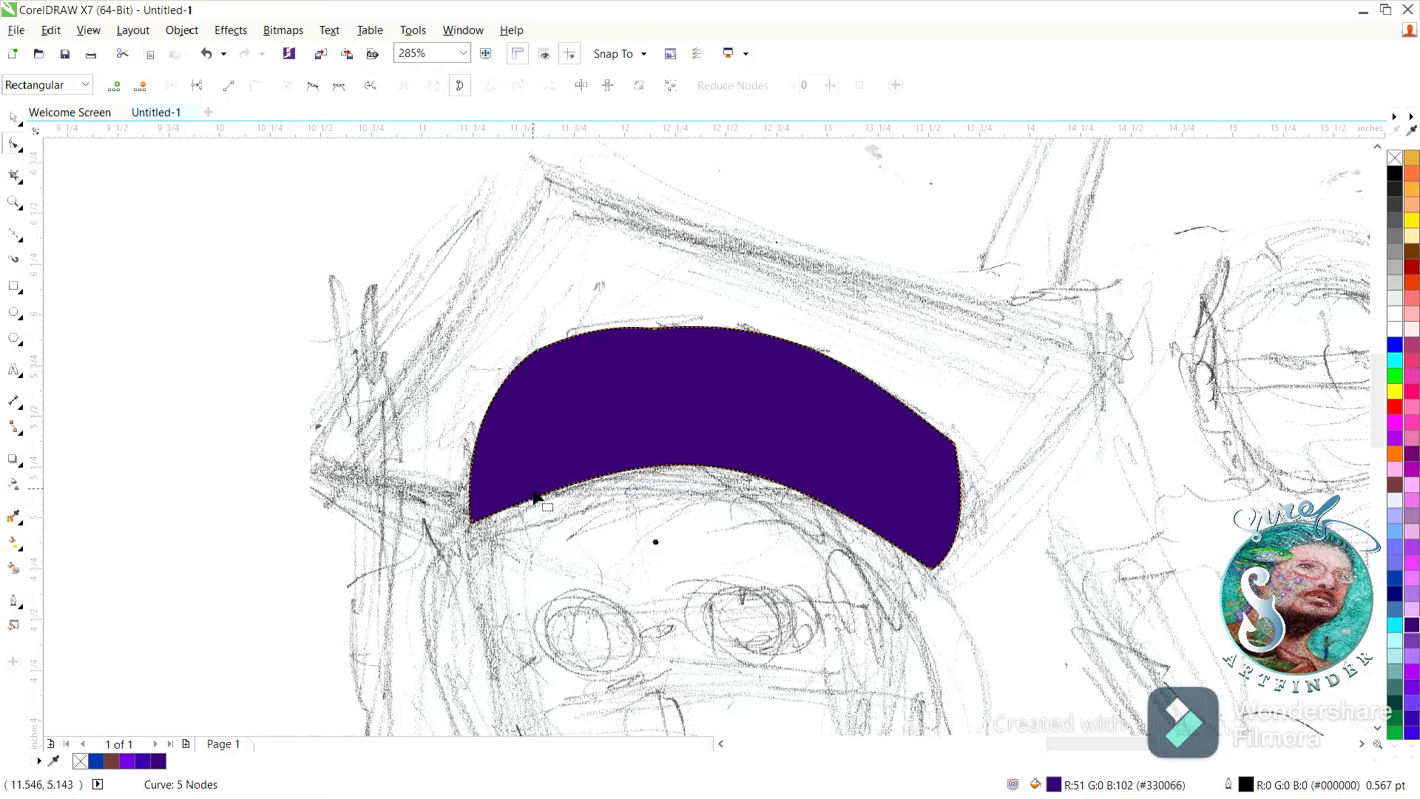
{"action": "key", "text": "space"}
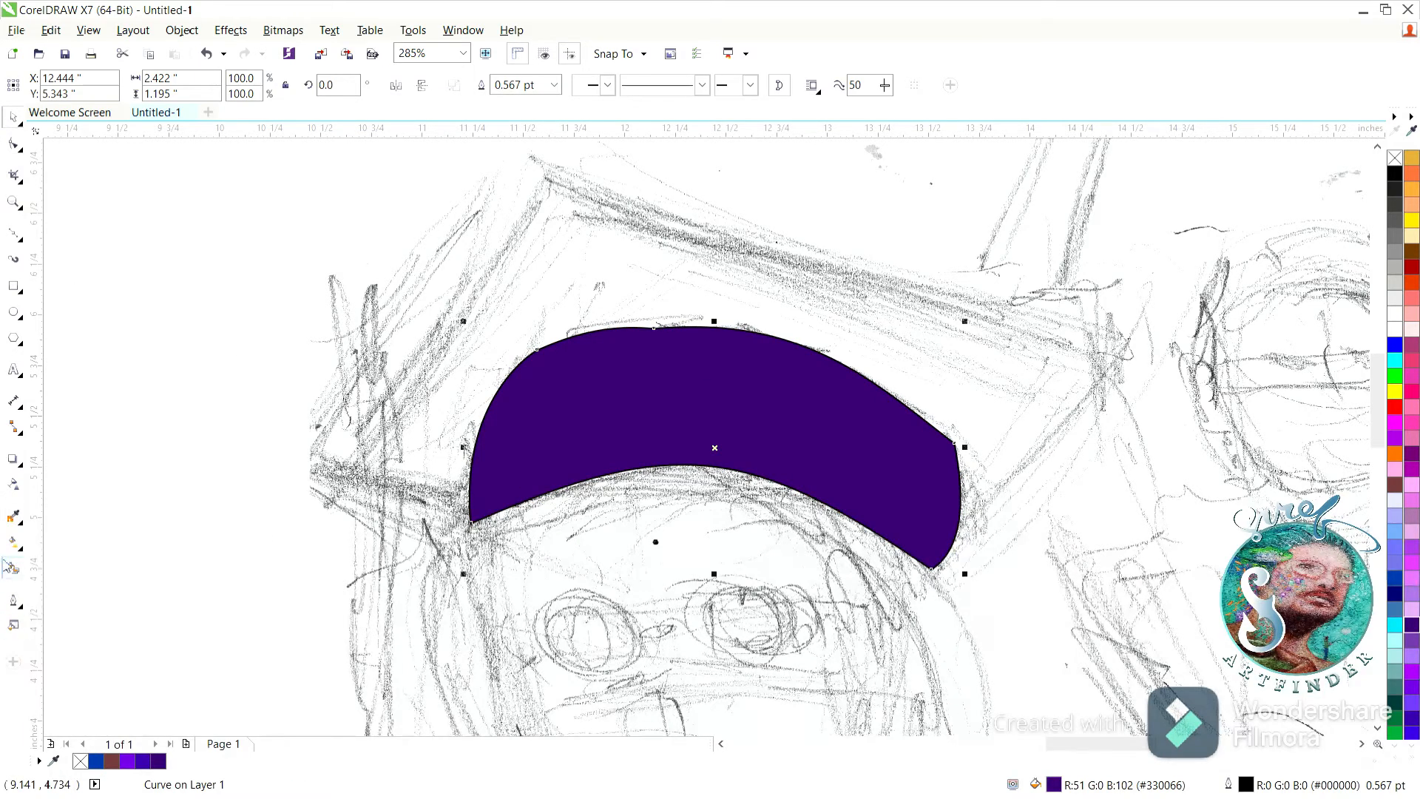
Apply a mesh fill to the headband and color a mesh node in its left half bright purple.
{"action": "left_click", "coordinate": [14, 548]}
{"action": "left_click", "coordinate": [70, 562]}
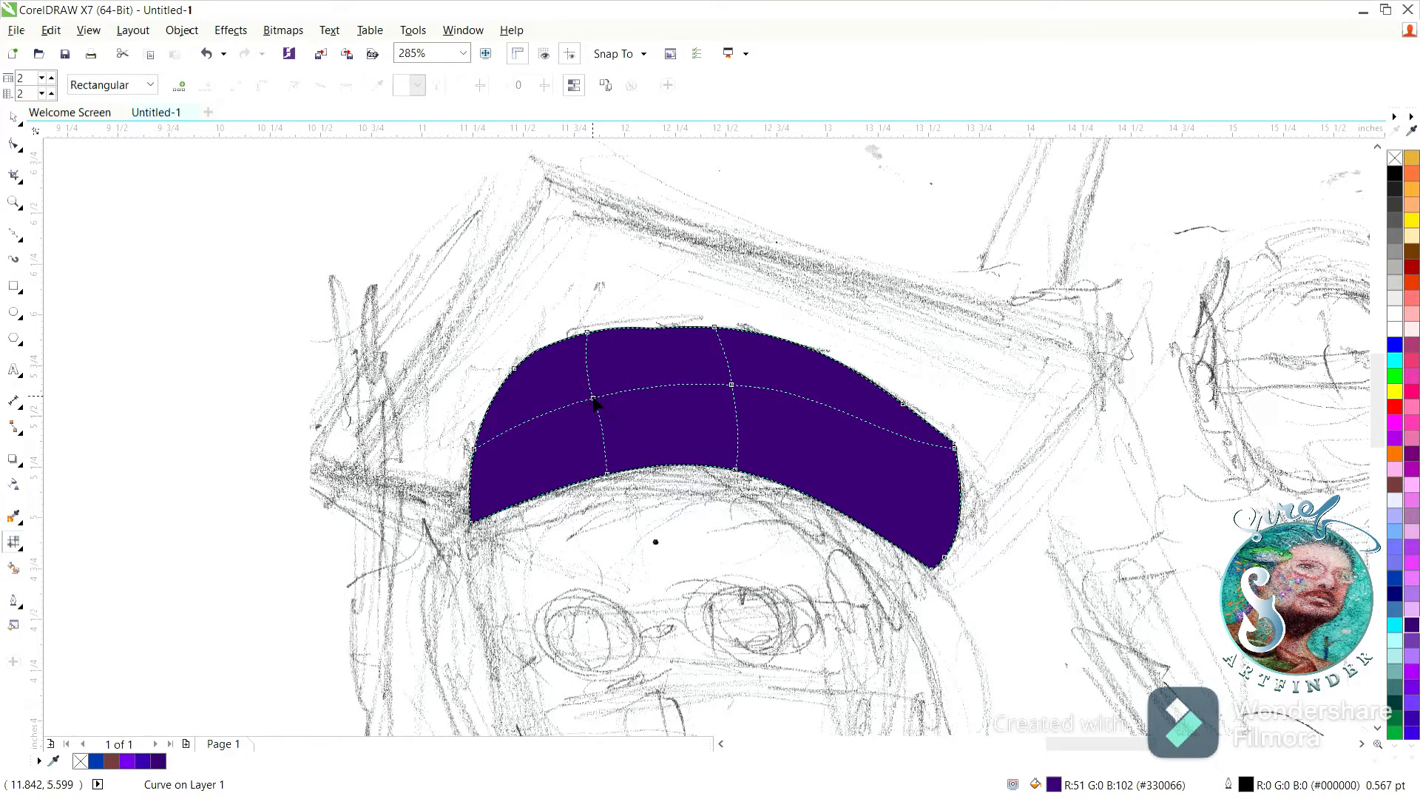
{"action": "double_click", "coordinate": [593, 400]}
{"action": "left_click", "coordinate": [593, 398]}
{"action": "left_click", "coordinate": [1410, 704]}
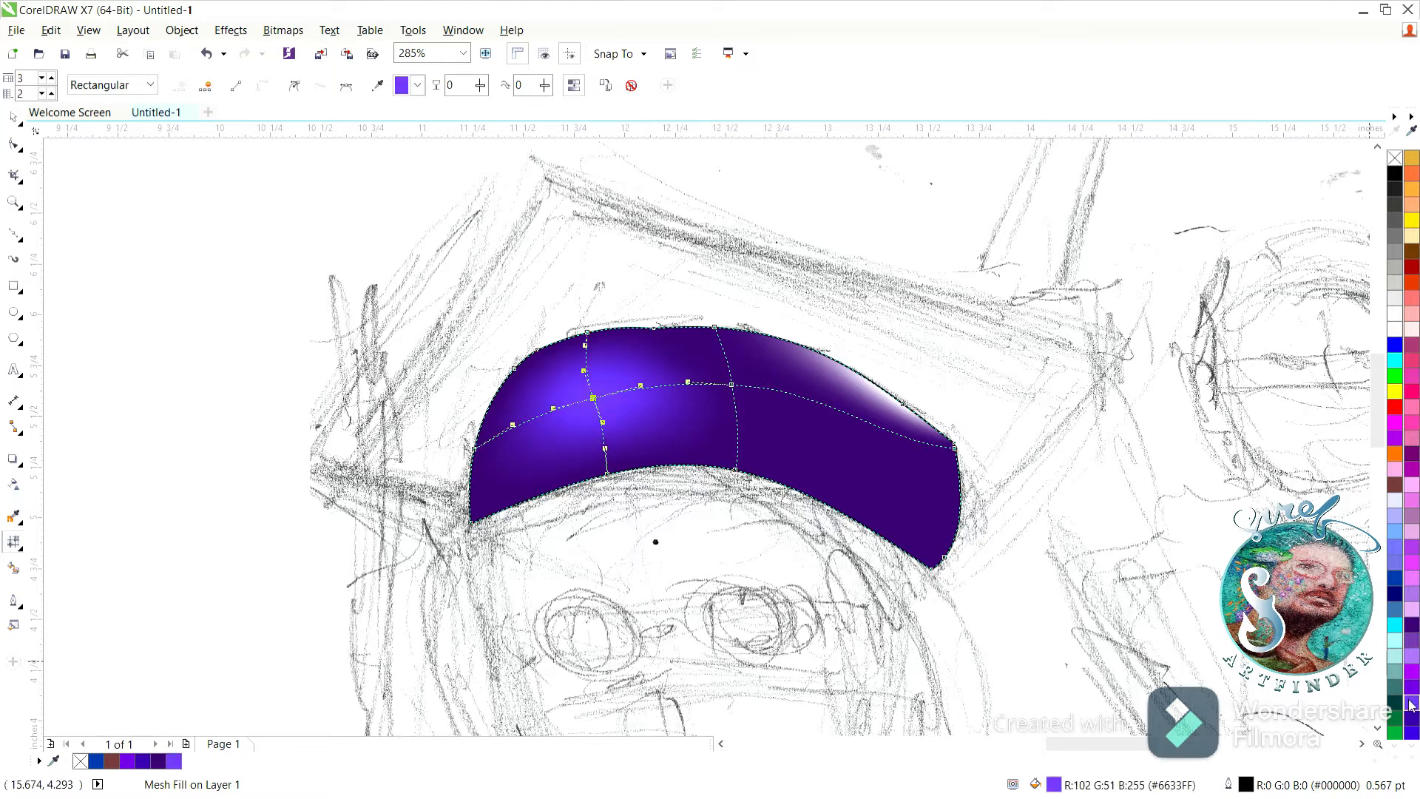
{"action": "left_click", "coordinate": [1414, 694]}
Recolor the headband's upper-right mesh area dark purple and tint its middle mesh node a medium purple.
{"action": "left_click_drag", "start_coordinate": [870, 424], "coordinate": [875, 408]}
{"action": "left_click", "coordinate": [1410, 624]}
{"action": "left_click_drag", "start_coordinate": [730, 385], "coordinate": [730, 375]}
{"action": "left_click", "coordinate": [1414, 671]}
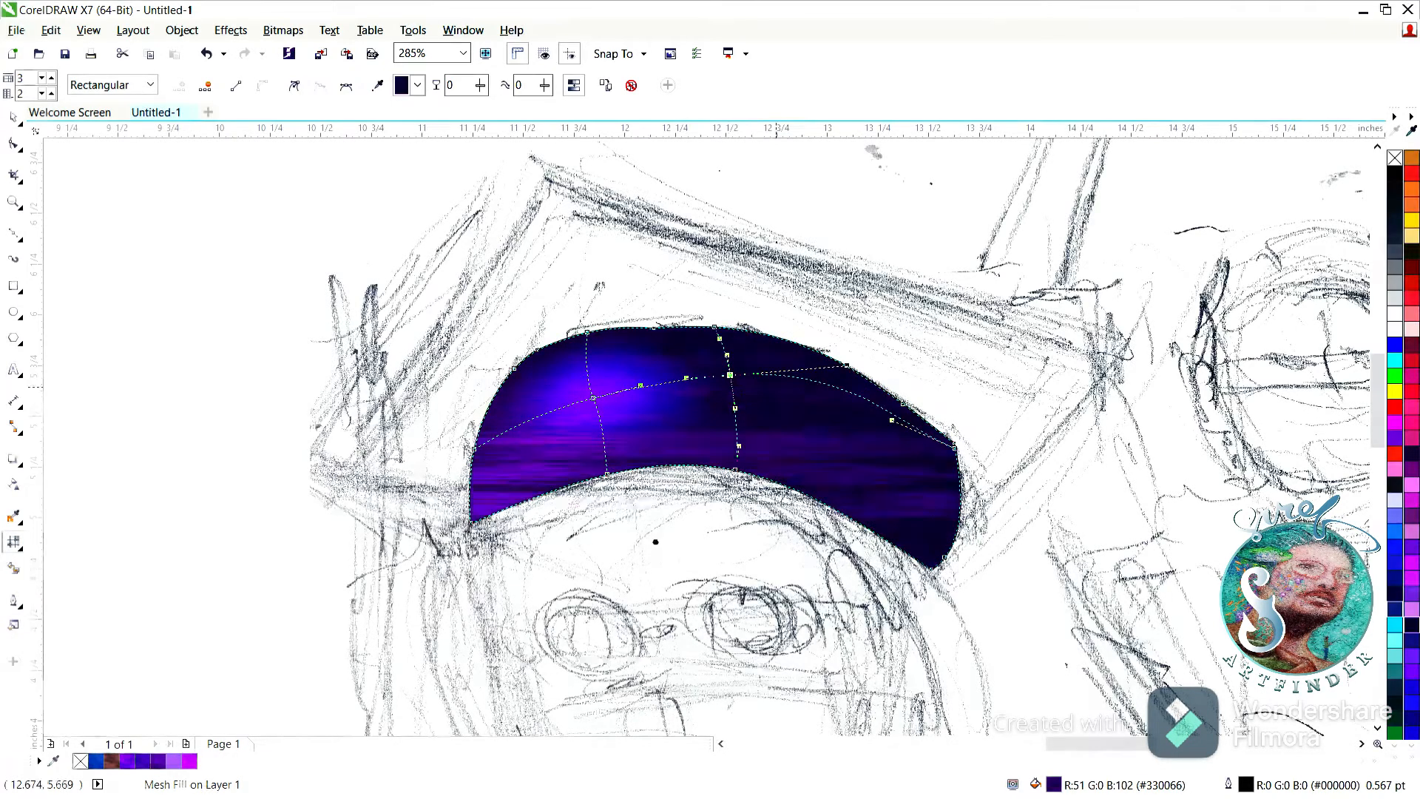
{"action": "left_click", "coordinate": [1414, 672], "text": "ctrl"}
{"action": "left_click", "coordinate": [1414, 672], "text": "ctrl"}
{"action": "left_click", "coordinate": [1414, 671], "text": "ctrl"}
{"action": "left_click", "coordinate": [1414, 671], "text": "ctrl"}
{"action": "left_click", "coordinate": [1414, 671], "text": "ctrl"}
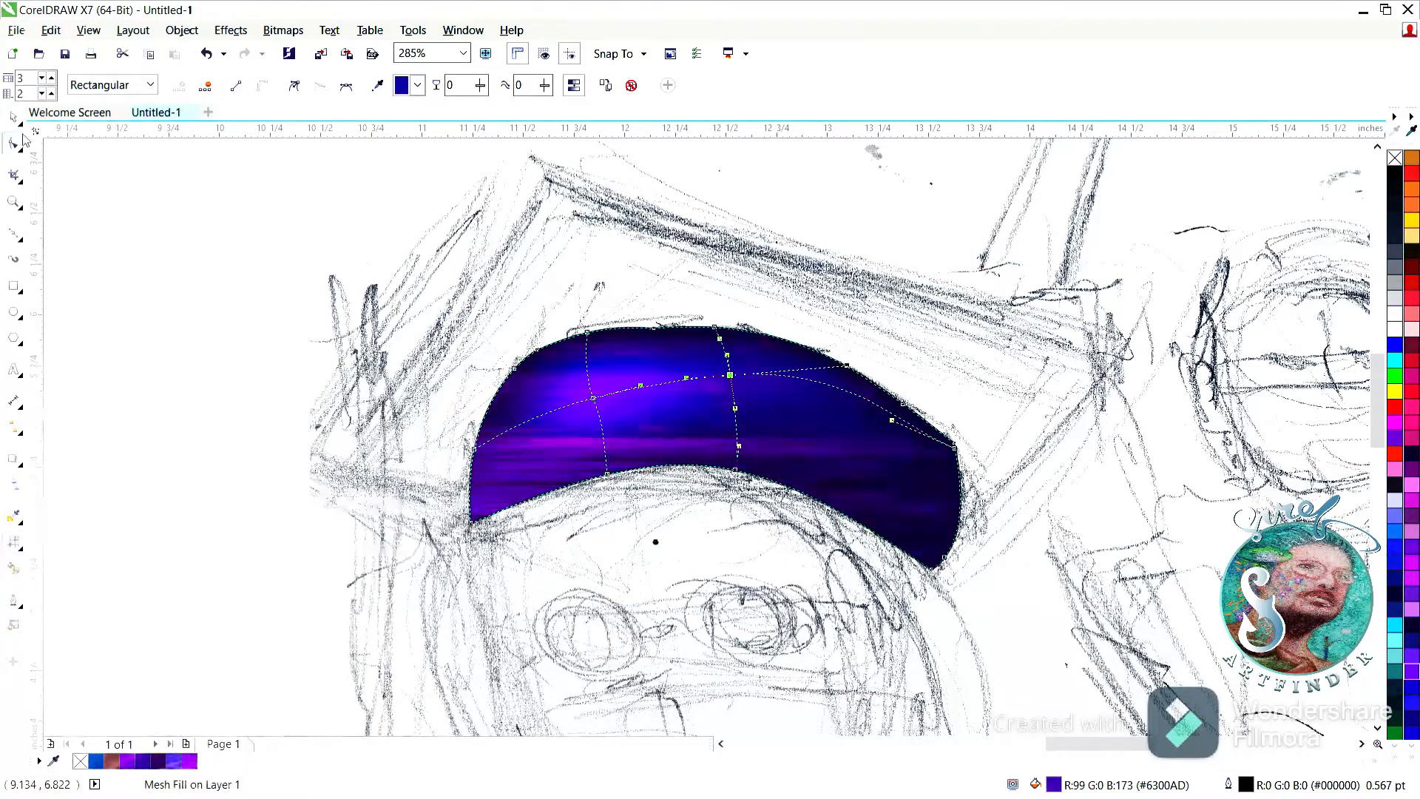
{"action": "left_click", "coordinate": [238, 276]}
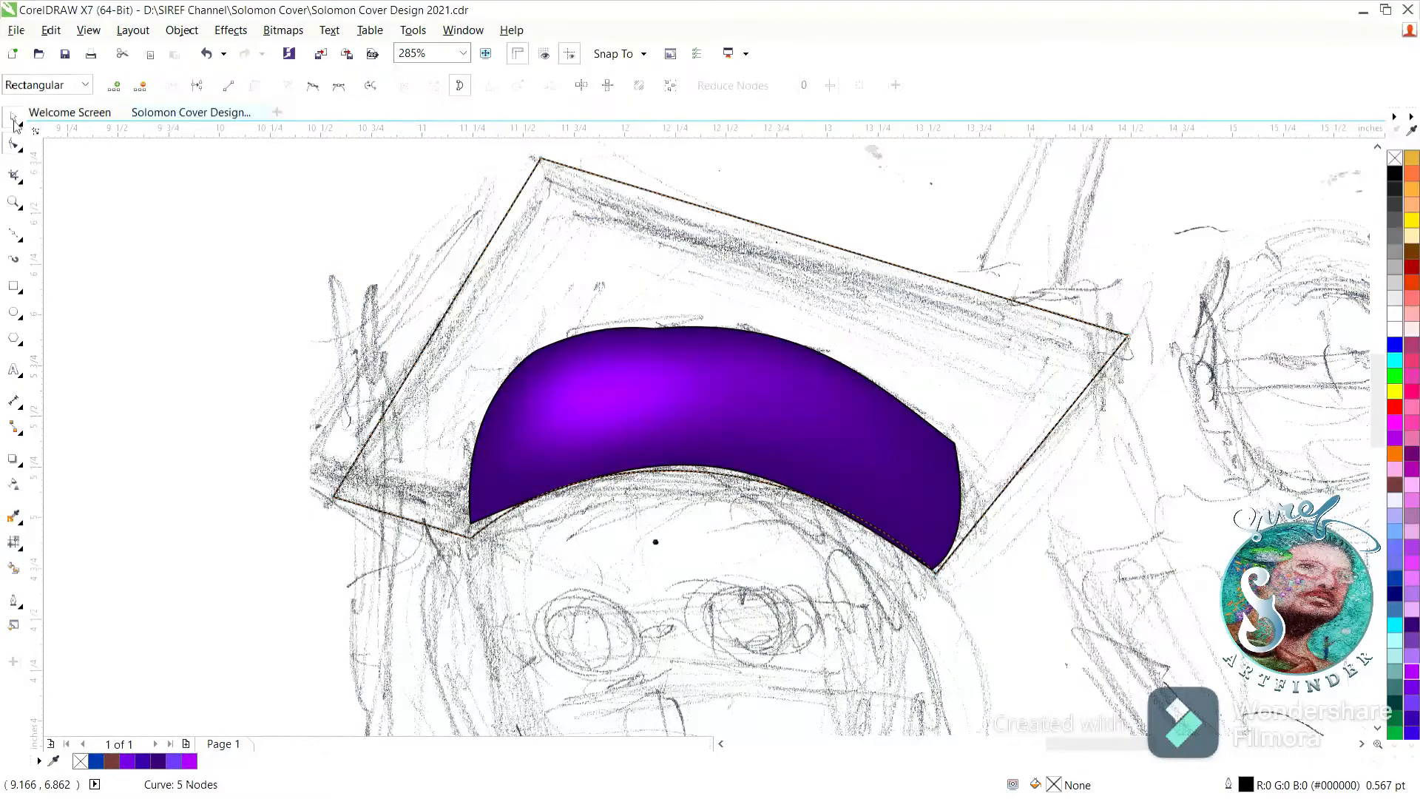
Fill the traced mortarboard shape with deep purple #330066 and place the headband in front of it.
{"action": "left_click", "coordinate": [14, 119]}
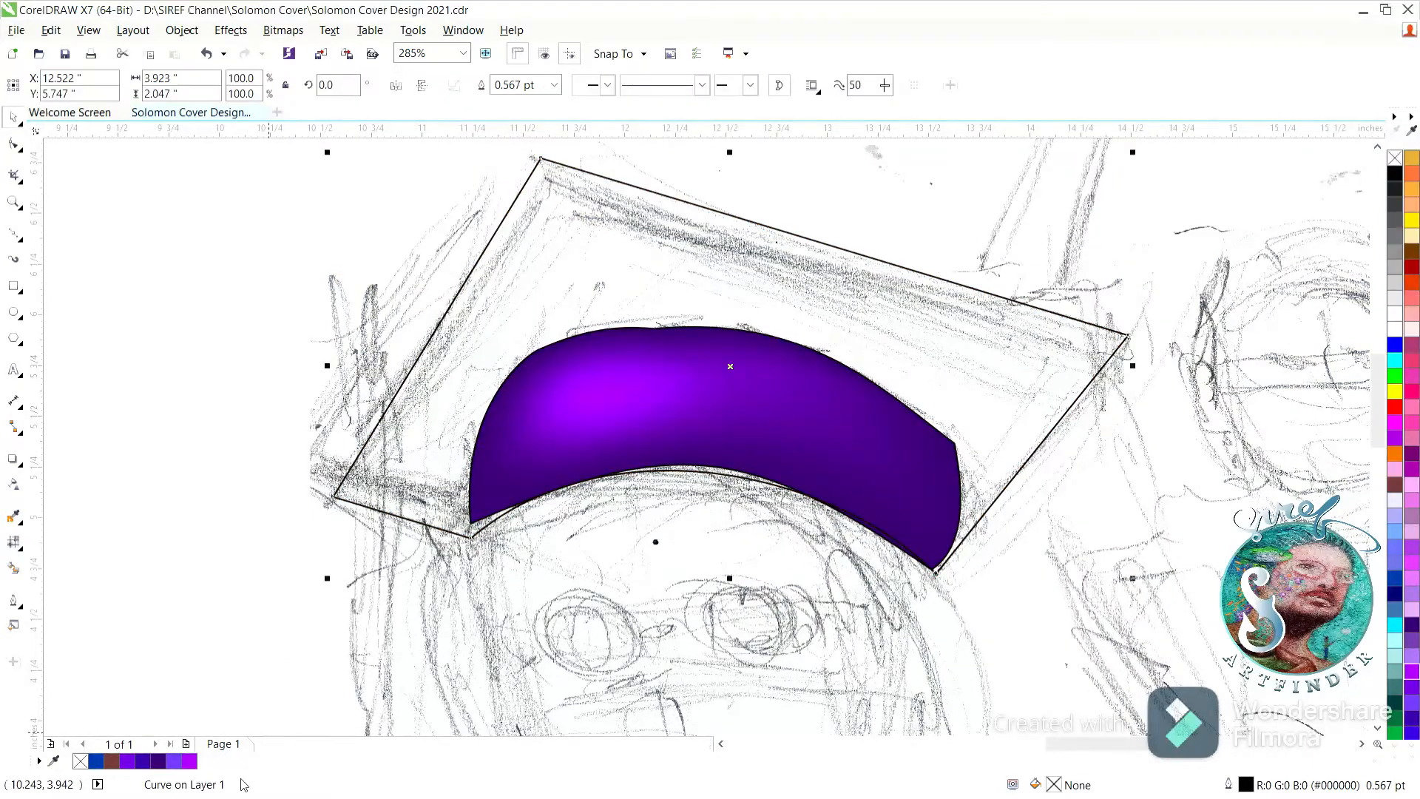
{"action": "left_click", "coordinate": [161, 762]}
{"action": "key", "text": "m"}
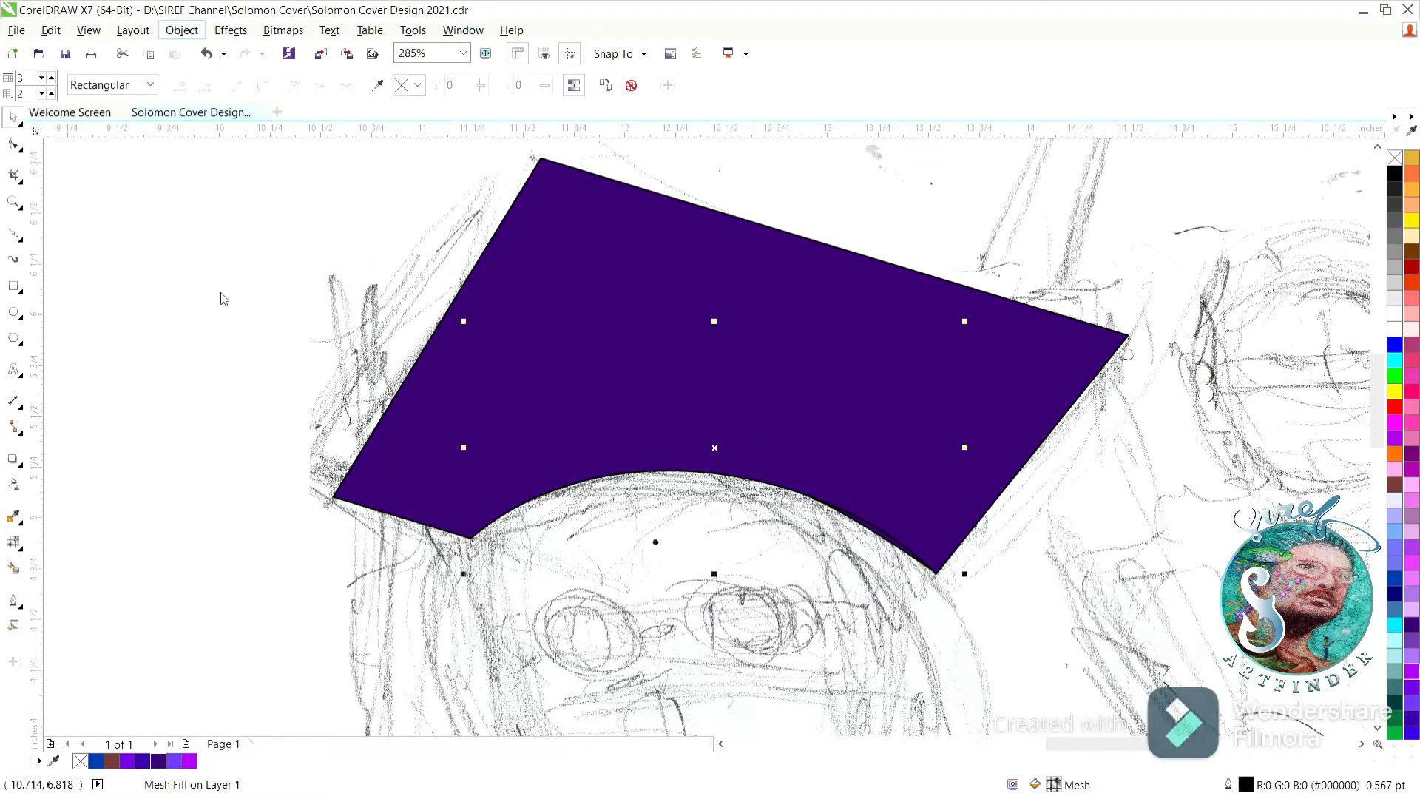
{"action": "left_click", "coordinate": [463, 249]}
{"action": "left_click", "coordinate": [349, 339]}
{"action": "left_click", "coordinate": [782, 458]}
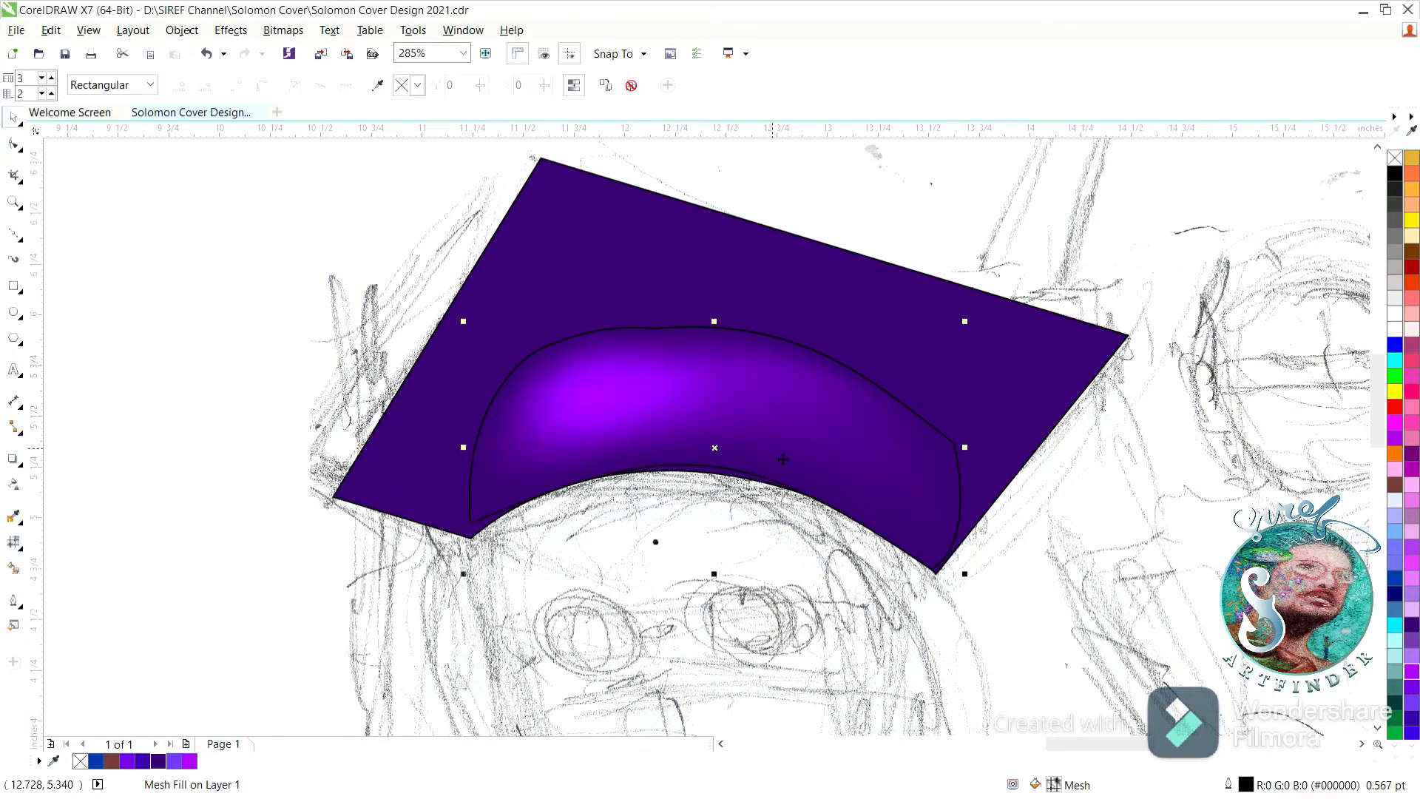
Remove the black outline from the headband.
{"action": "left_click", "coordinate": [351, 261]}
{"action": "left_click", "coordinate": [644, 360]}
{"action": "key", "text": "space"}
Give the mortarboard a mesh fill with a bright purple highlight above the headband.
{"action": "left_click", "coordinate": [524, 269]}
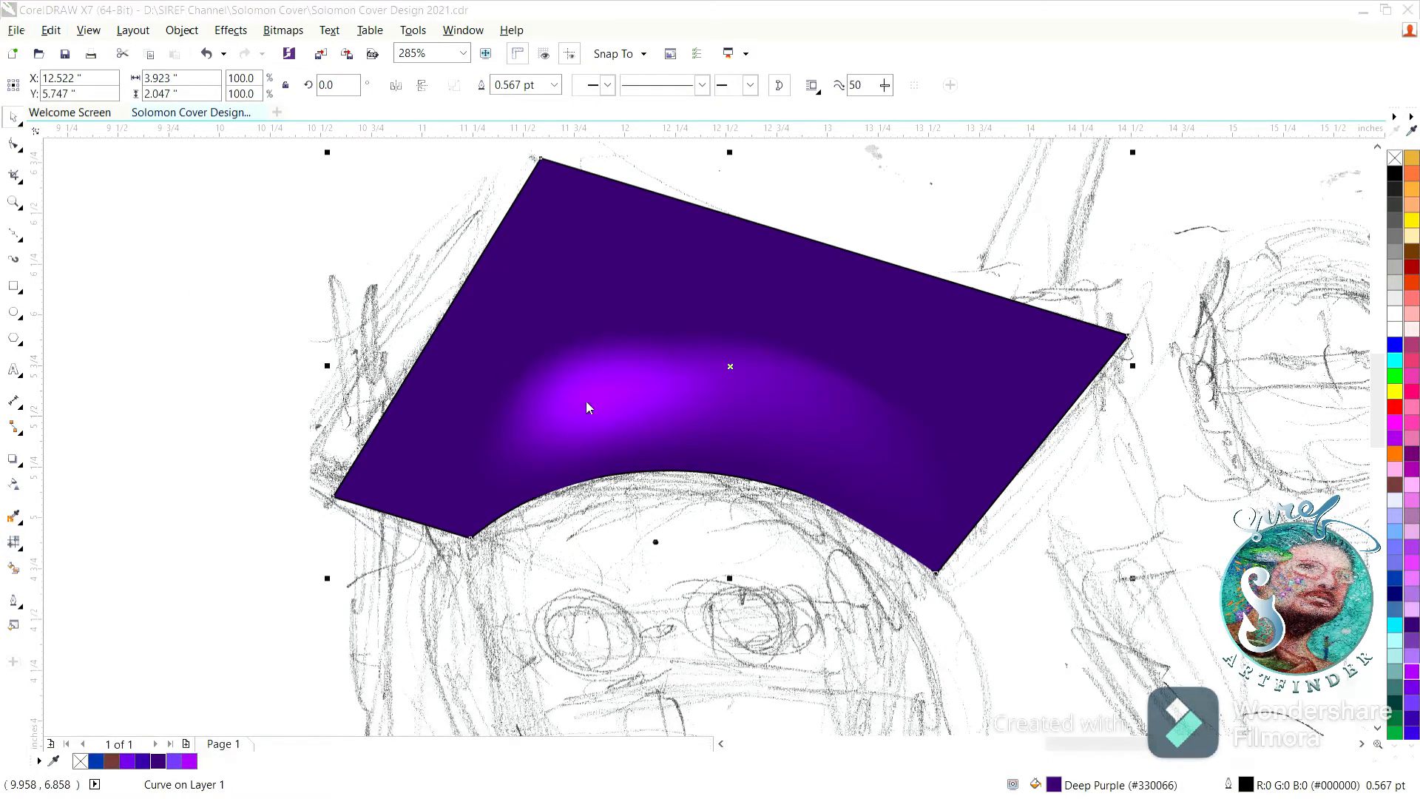
{"action": "left_click", "coordinate": [674, 425]}
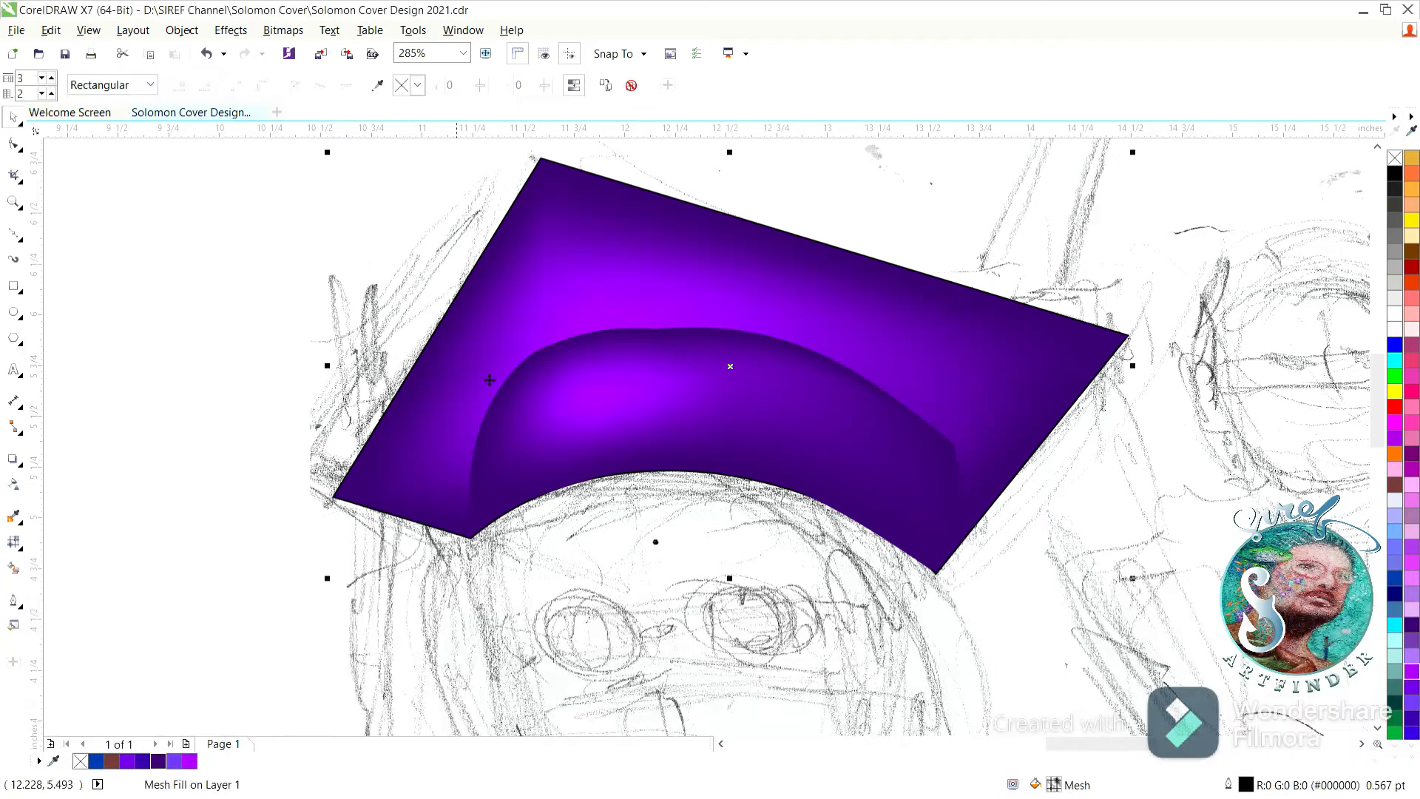
{"action": "key", "text": "m"}
{"action": "left_click_drag", "start_coordinate": [906, 374], "coordinate": [842, 318]}
Draw two circles about 0.416 inches across over the sketched eyes.
{"action": "double_click", "coordinate": [14, 201]}
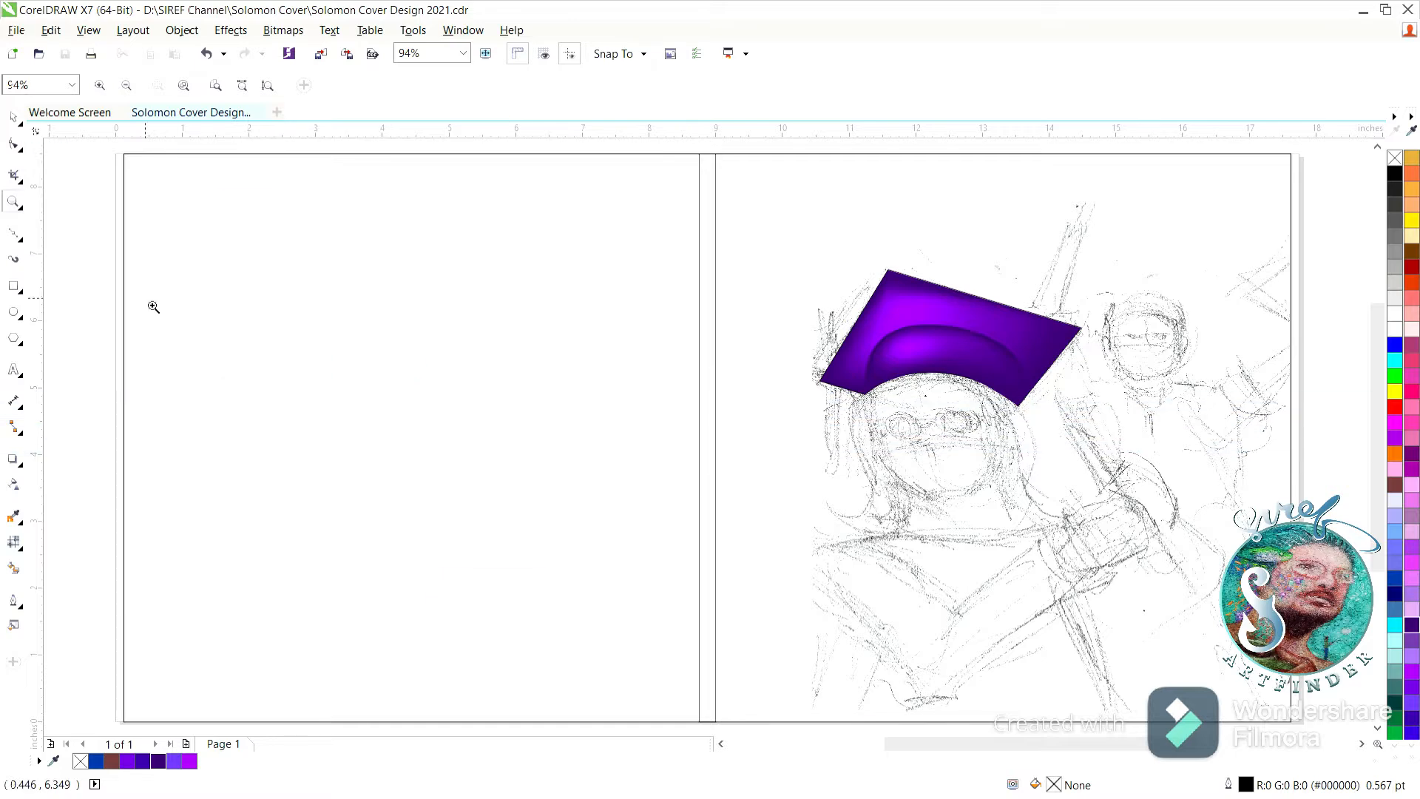
{"action": "left_click_drag", "start_coordinate": [754, 353], "coordinate": [1065, 528]}
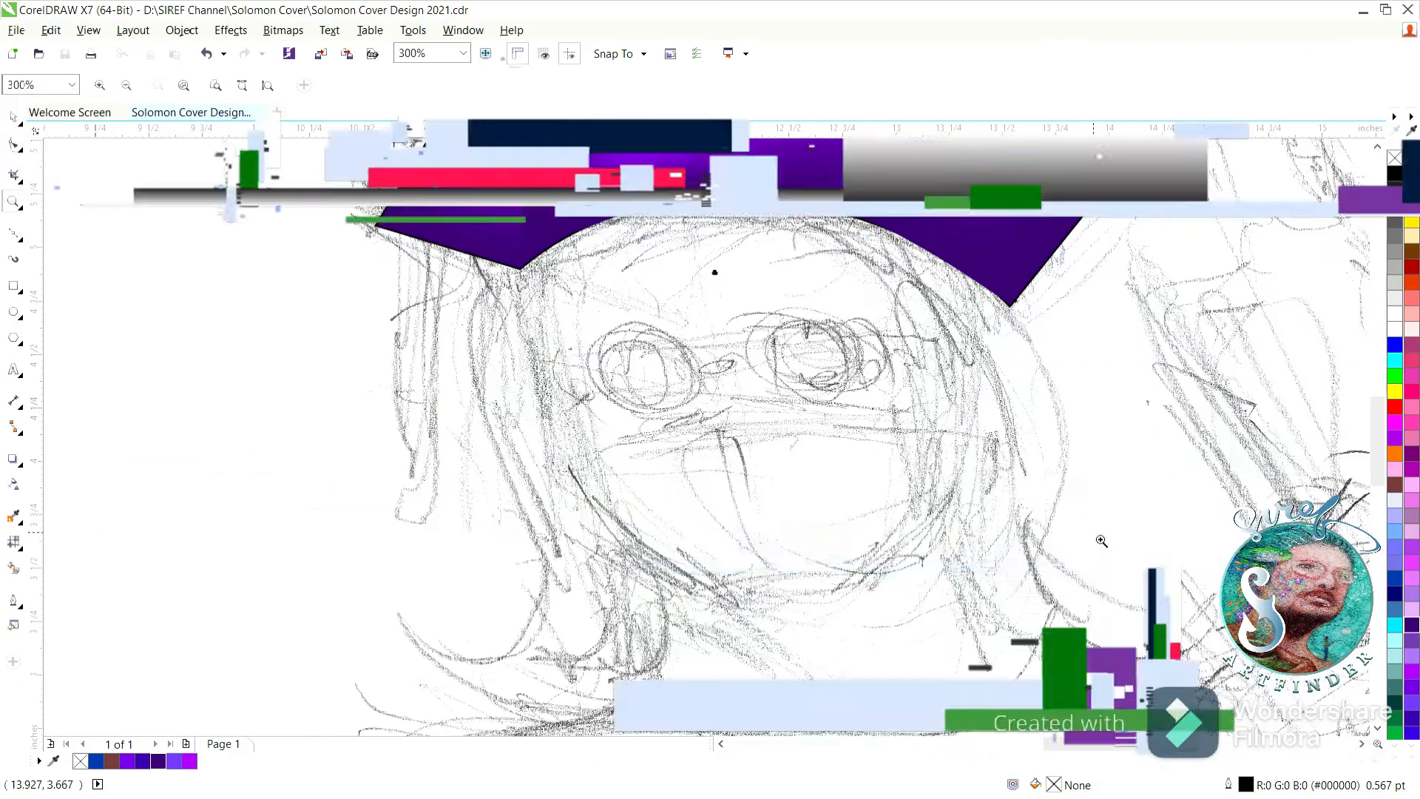
{"action": "left_click", "coordinate": [14, 312]}
{"action": "left_click_drag", "start_coordinate": [643, 374], "coordinate": [644, 376]}
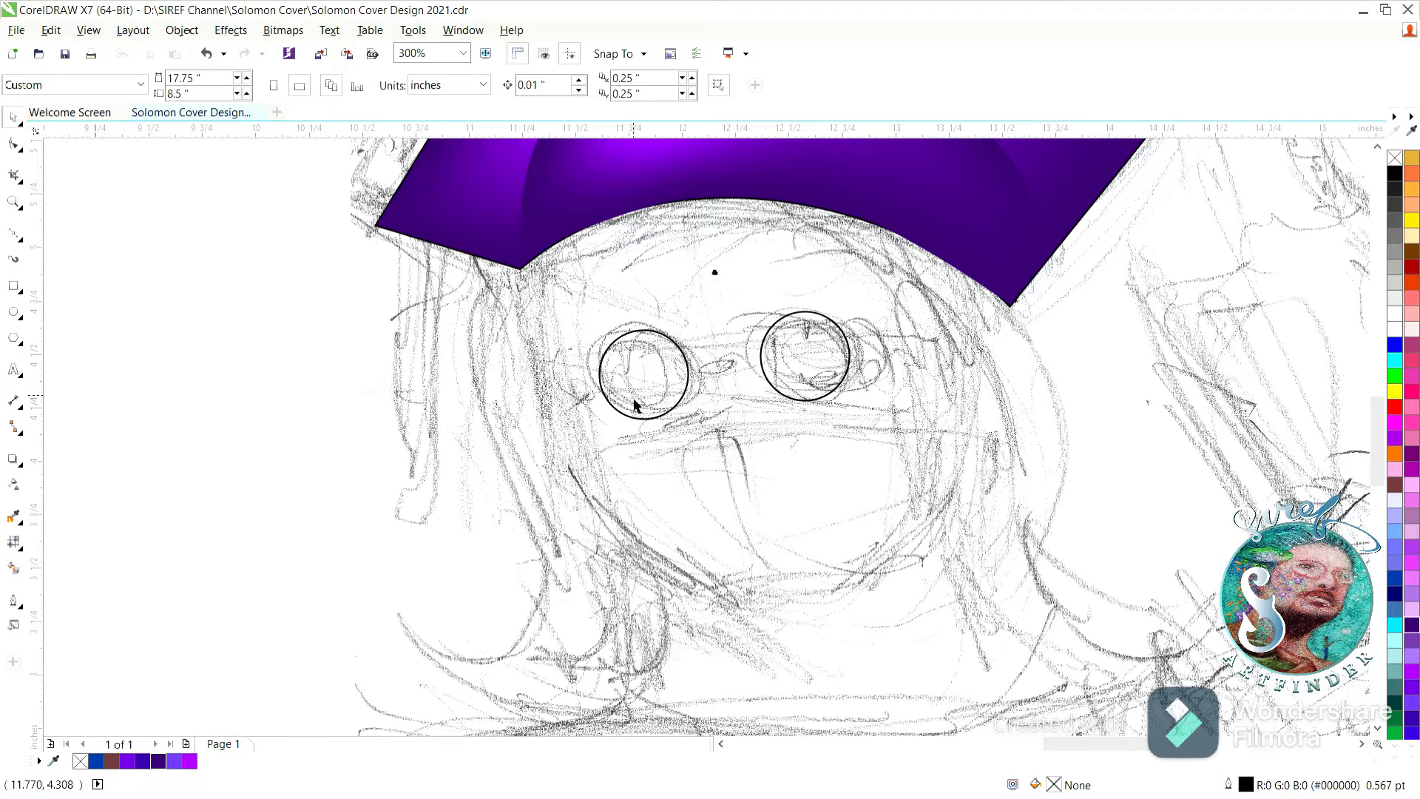
Fill both eye circles with light pink shading to white centers and thicken their black outlines.
{"action": "left_click", "coordinate": [1413, 609]}
{"action": "left_click", "coordinate": [314, 359]}
{"action": "left_click", "coordinate": [629, 374]}
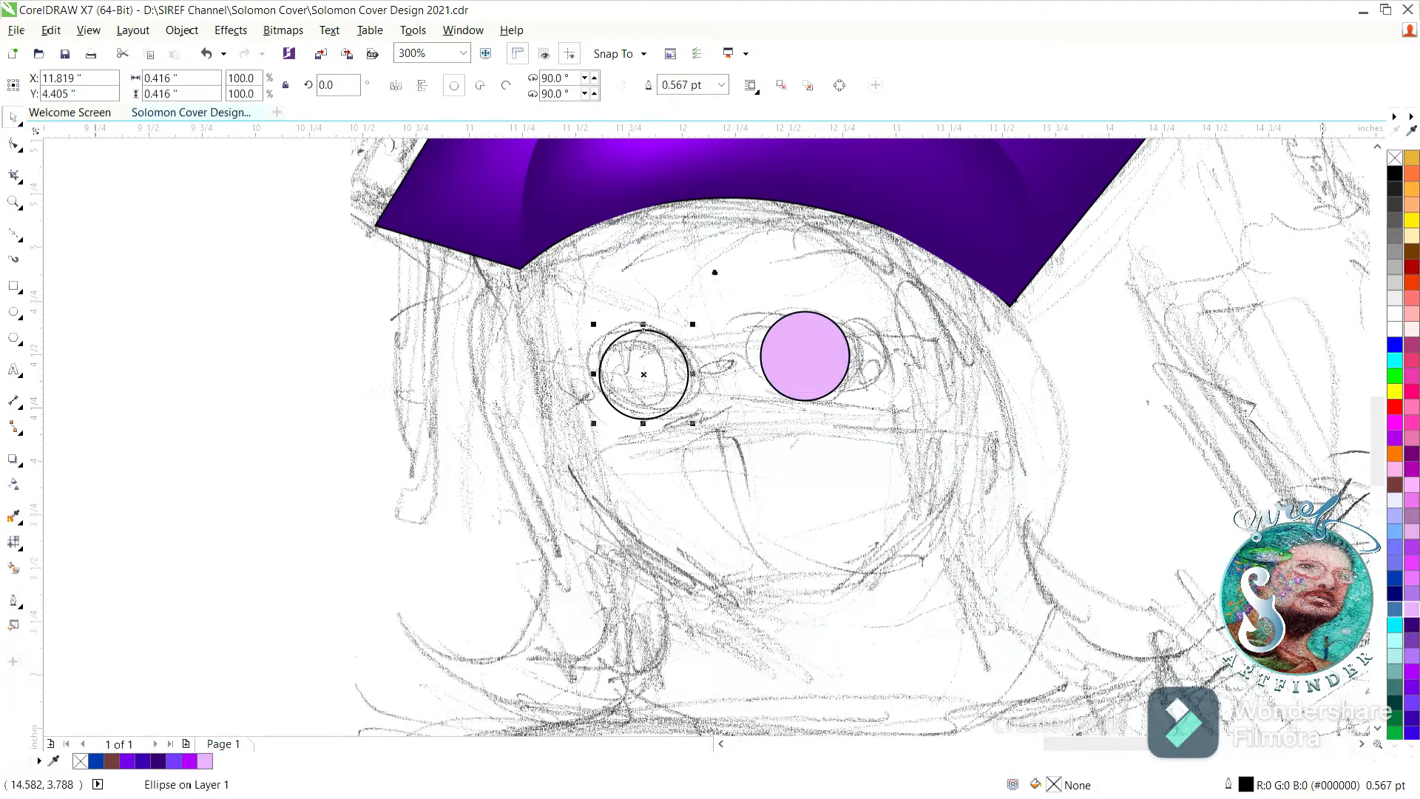
{"action": "left_click", "coordinate": [1411, 609]}
{"action": "left_click", "coordinate": [308, 347]}
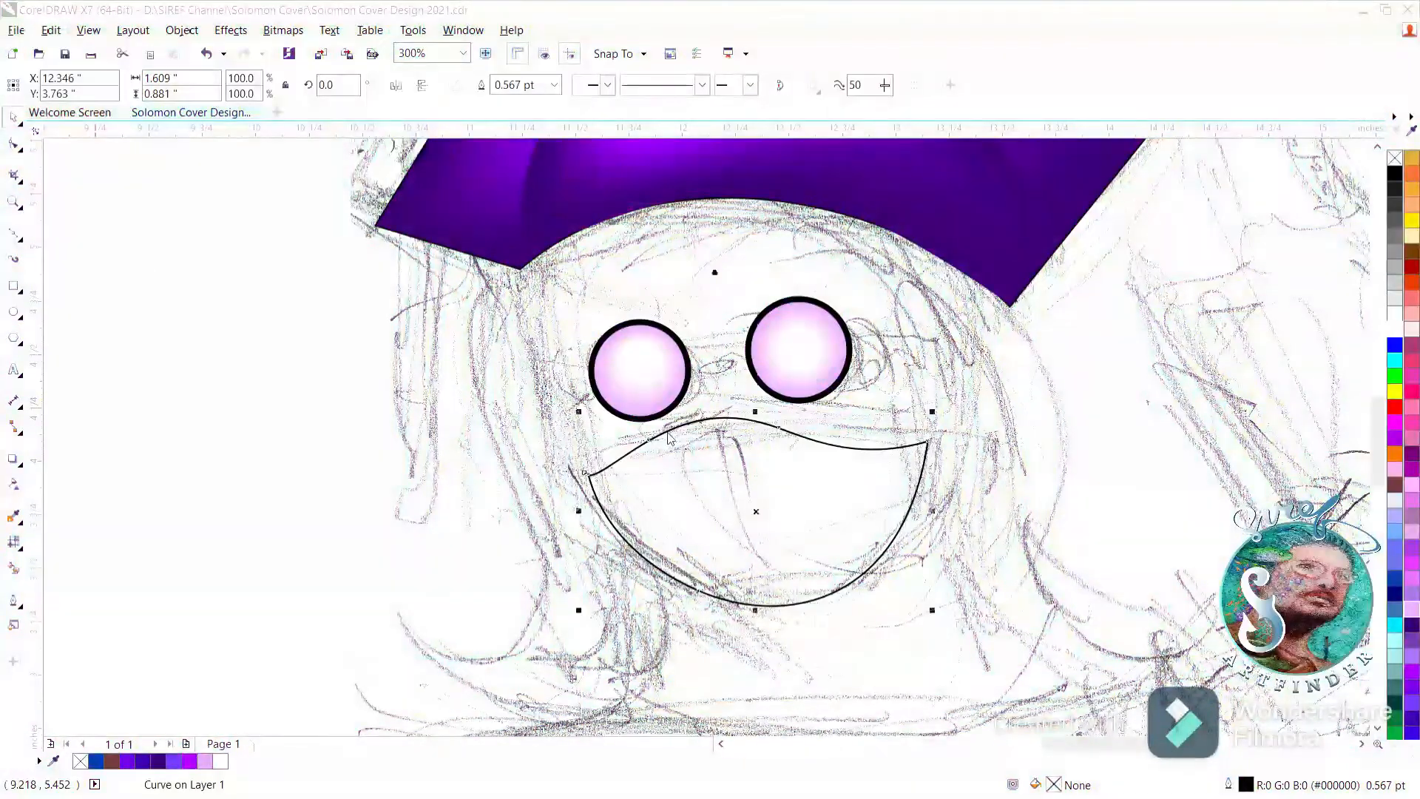
Shift the white mesh highlight of the pink lower-face shape to the left and set its outline to 2 pt.
{"action": "left_click", "coordinate": [781, 362]}
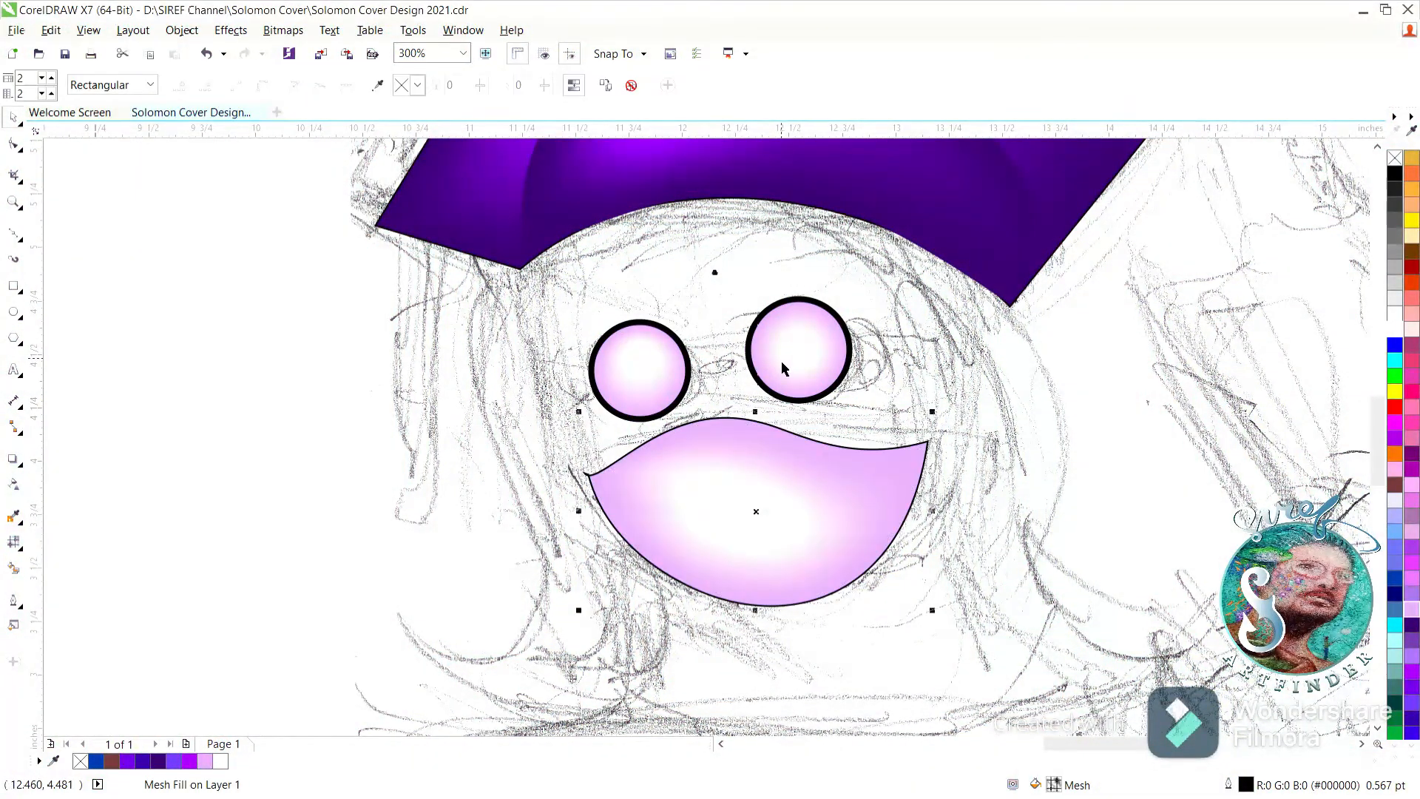
{"action": "left_click", "coordinate": [292, 403]}
{"action": "double_click", "coordinate": [739, 502]}
{"action": "left_click_drag", "start_coordinate": [755, 510], "coordinate": [709, 501]}
{"action": "left_click_drag", "start_coordinate": [678, 442], "coordinate": [744, 447]}
{"action": "key", "text": "space"}
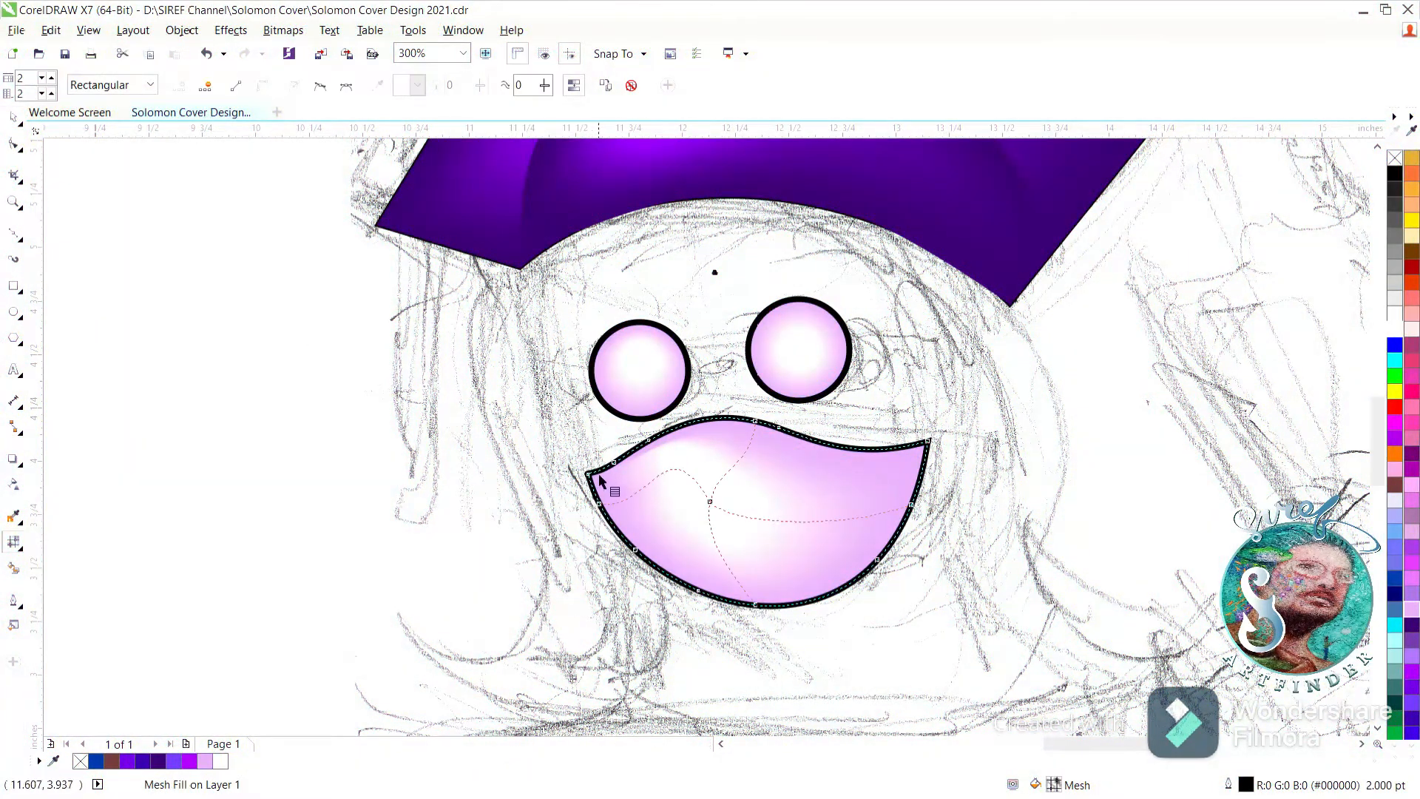
{"action": "left_click", "coordinate": [11, 116]}
{"action": "left_click", "coordinate": [151, 255]}
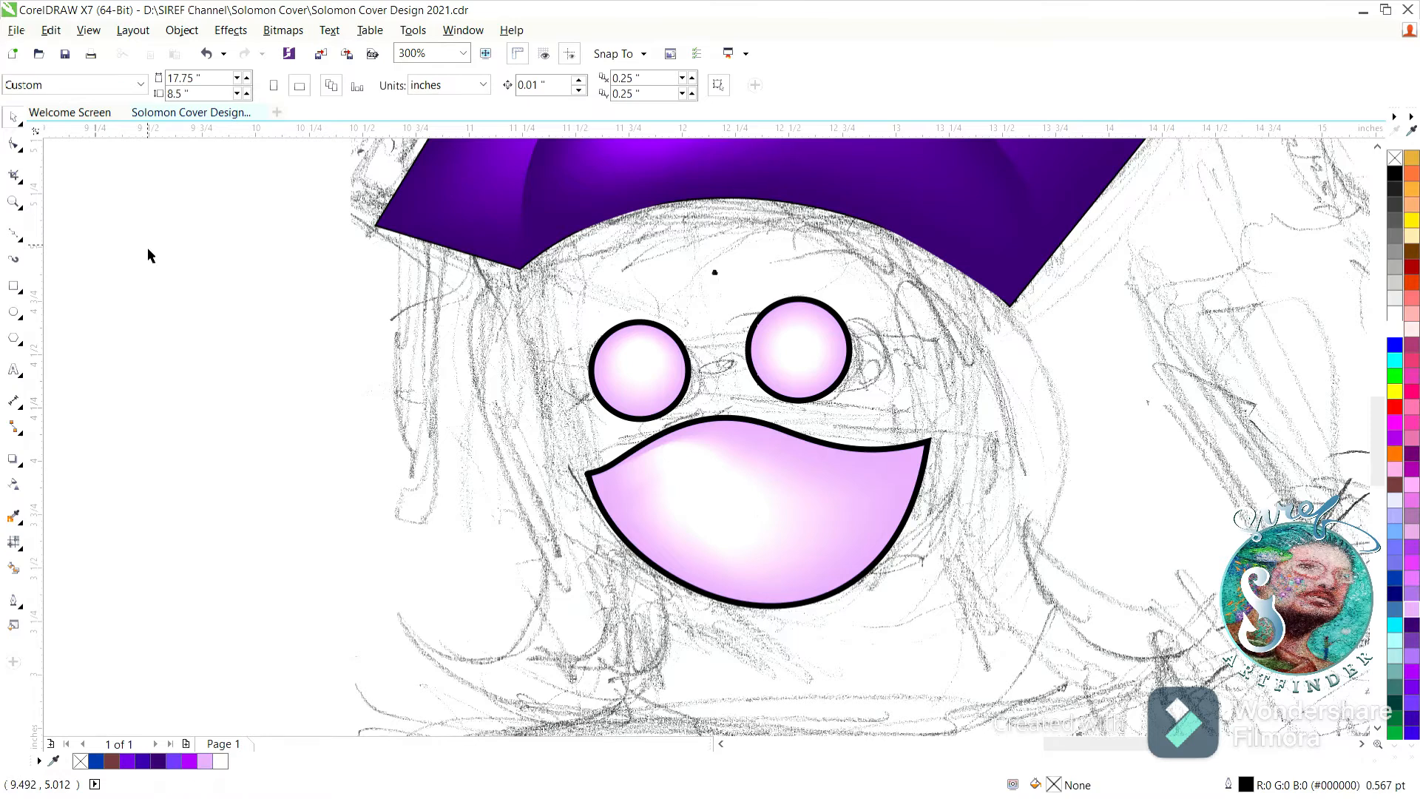
Trace a closed face outline from the cap's edge down around the chin, curving its top along the headband.
{"action": "left_click", "coordinate": [13, 228]}
{"action": "left_click", "coordinate": [533, 251]}
{"action": "left_click", "coordinate": [588, 479]}
{"action": "left_click", "coordinate": [749, 607]}
{"action": "left_click", "coordinate": [917, 497]}
{"action": "left_click", "coordinate": [908, 239]}
{"action": "left_click_drag", "start_coordinate": [539, 256], "coordinate": [671, 215]}
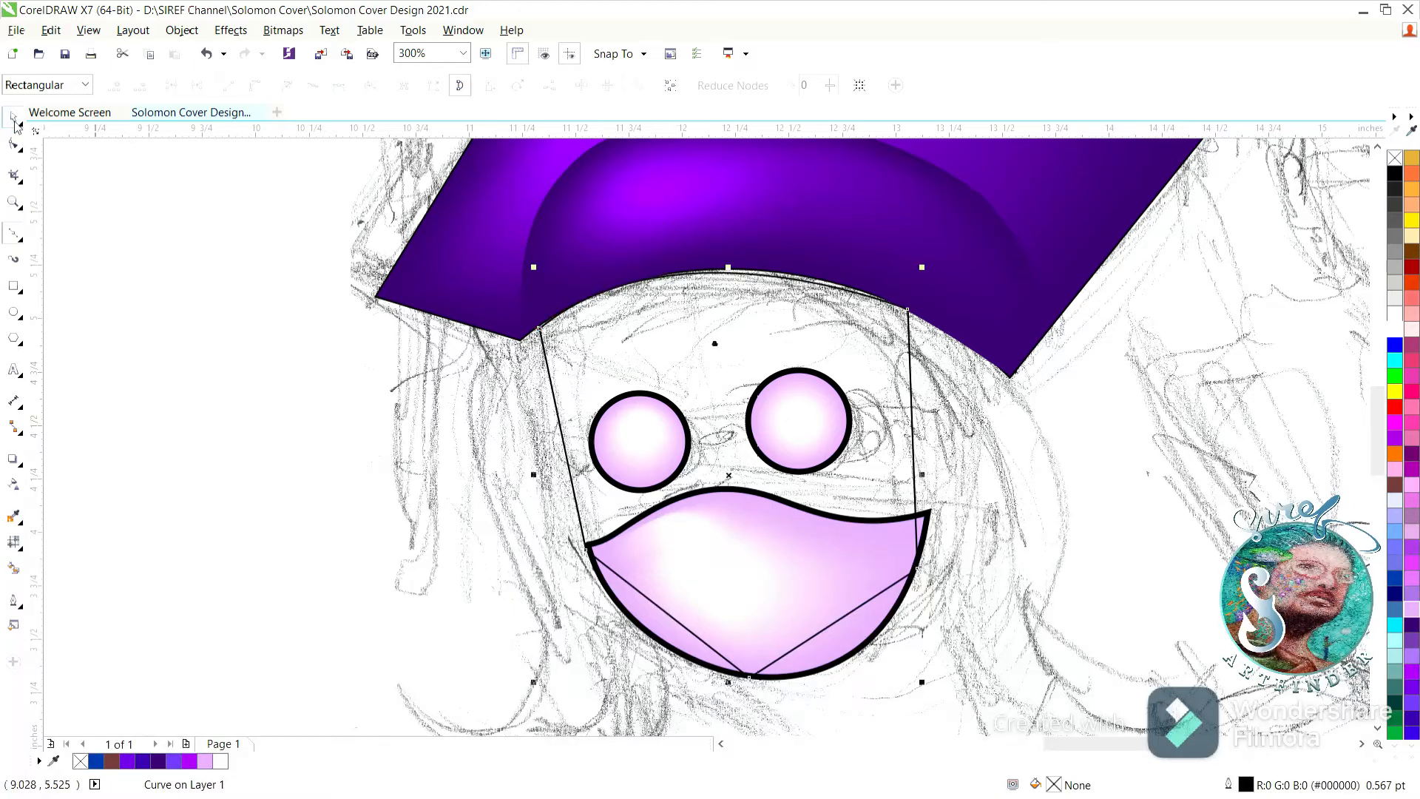
Place the face shape behind the eyes and pink lower-face shape and fill it with #FFCC99.
{"action": "left_click", "coordinate": [15, 126]}
{"action": "left_click_drag", "start_coordinate": [485, 340], "coordinate": [1002, 716]}
{"action": "left_click", "coordinate": [381, 308]}
{"action": "left_click", "coordinate": [573, 360]}
{"action": "left_click", "coordinate": [1410, 239]}
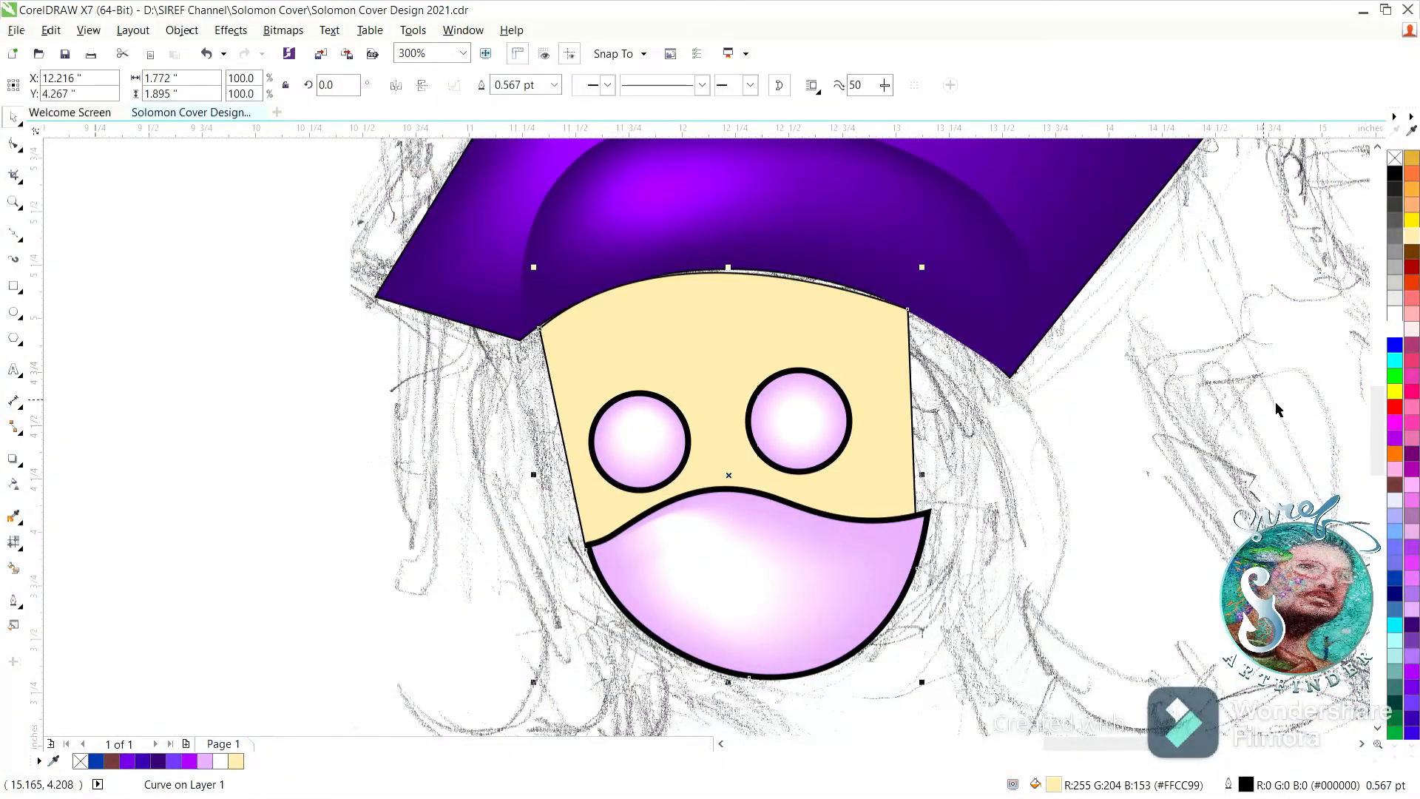
Convert the face shape's straight sides to curves and bow them outward, fitting the upper corners and top edge against the cap.
{"action": "left_click", "coordinate": [14, 142]}
{"action": "left_click", "coordinate": [913, 443]}
{"action": "left_click", "coordinate": [256, 85]}
{"action": "left_click_drag", "start_coordinate": [912, 430], "coordinate": [932, 434]}
{"action": "left_click_drag", "start_coordinate": [911, 312], "coordinate": [920, 317]}
{"action": "left_click_drag", "start_coordinate": [842, 293], "coordinate": [844, 283]}
{"action": "left_click_drag", "start_coordinate": [566, 449], "coordinate": [557, 445]}
{"action": "left_click_drag", "start_coordinate": [562, 446], "coordinate": [556, 447]}
{"action": "left_click", "coordinate": [558, 445]}
{"action": "left_click_drag", "start_coordinate": [937, 410], "coordinate": [937, 411]}
{"action": "left_click_drag", "start_coordinate": [918, 570], "coordinate": [923, 574]}
{"action": "mouse_move", "coordinate": [924, 570]}
{"action": "left_mouse_down"}
{"action": "mouse_move", "coordinate": [934, 534]}
{"action": "mouse_move", "coordinate": [922, 548]}
{"action": "left_mouse_up"}
{"action": "left_click", "coordinate": [940, 448]}
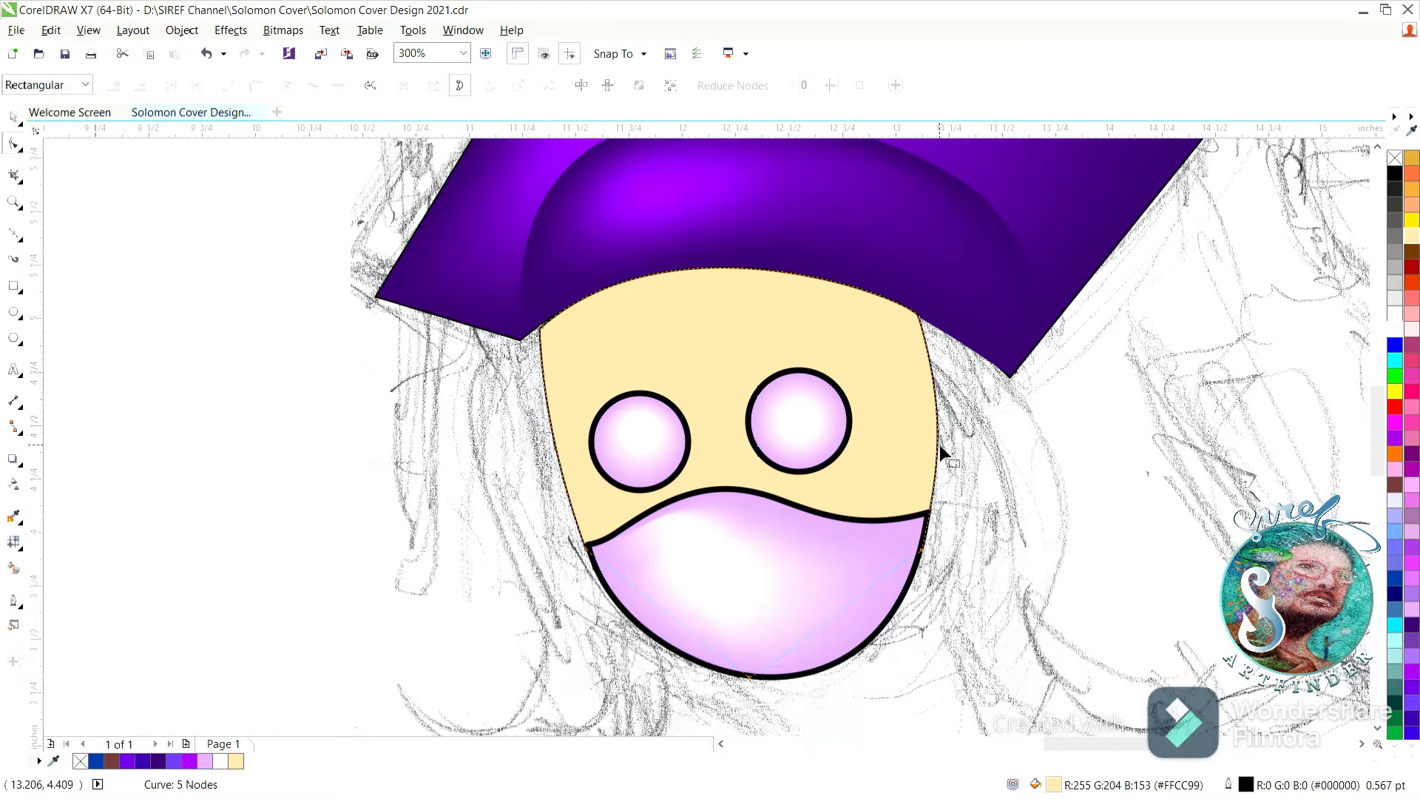
Add a mesh fill to the face shape with a white highlight in its upper centre and save the document.
{"action": "left_click", "coordinate": [13, 116]}
{"action": "left_click", "coordinate": [295, 267]}
{"action": "left_click", "coordinate": [606, 367]}
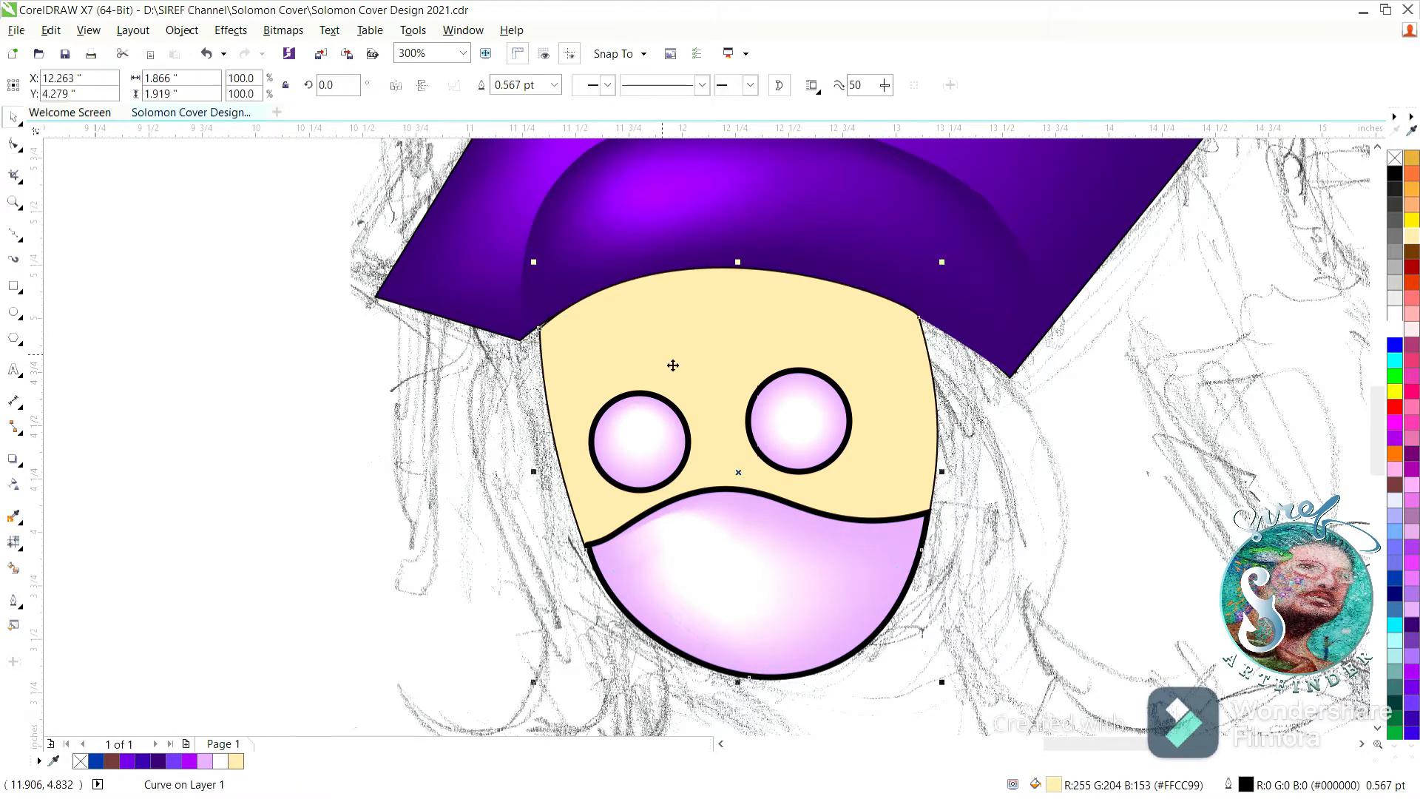
{"action": "left_click", "coordinate": [13, 541]}
{"action": "left_click_drag", "start_coordinate": [747, 498], "coordinate": [700, 343]}
{"action": "left_click", "coordinate": [1394, 330]}
{"action": "left_click_drag", "start_coordinate": [717, 306], "coordinate": [721, 285]}
{"action": "left_click", "coordinate": [14, 117]}
{"action": "double_click", "coordinate": [16, 207]}
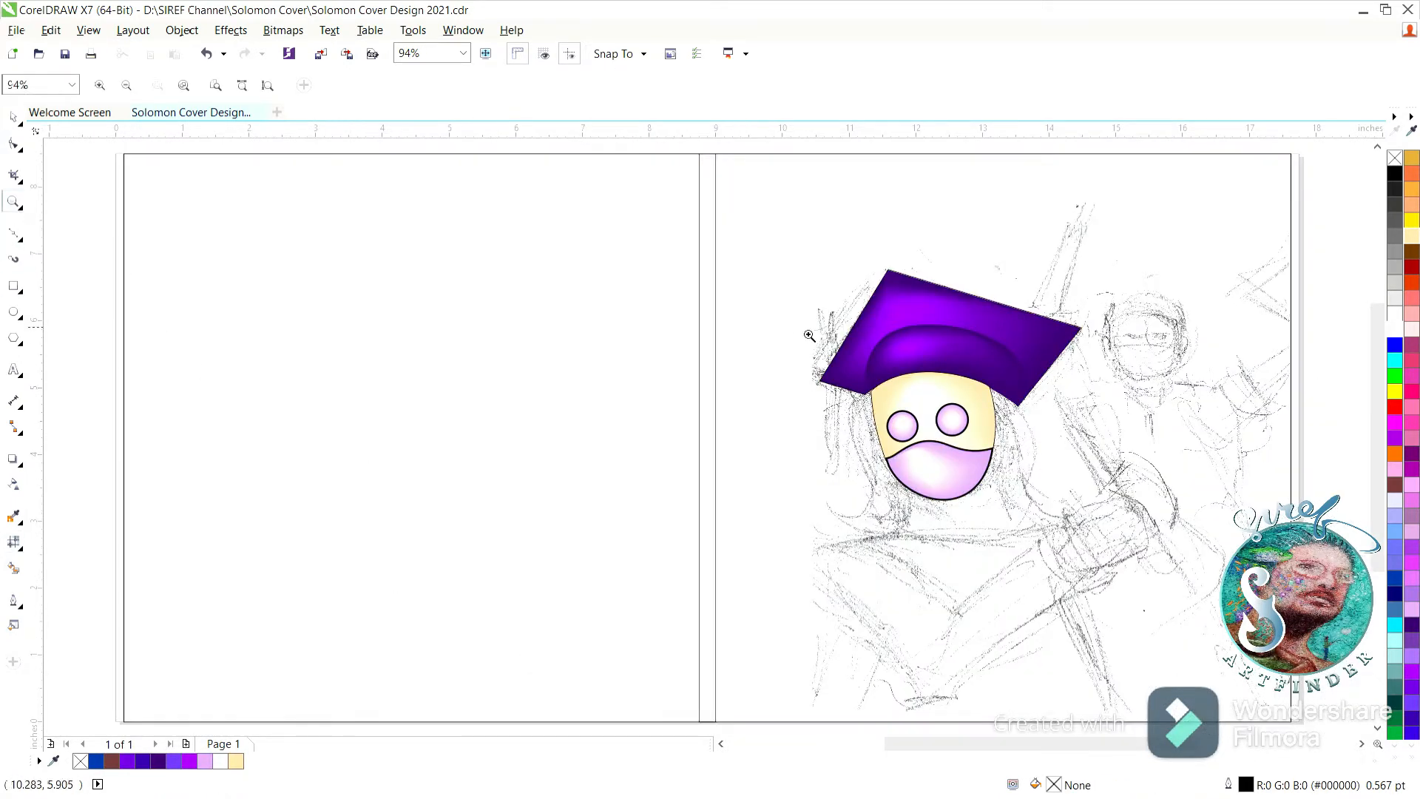
{"action": "left_click_drag", "start_coordinate": [796, 329], "coordinate": [1173, 542]}
{"action": "key", "text": "ctrl+s"}
Trace a closed hair strand from the forehead down past the face's right side and fill it with #4D4D4D.
{"action": "key", "text": "F10"}
{"action": "left_click", "coordinate": [515, 250]}
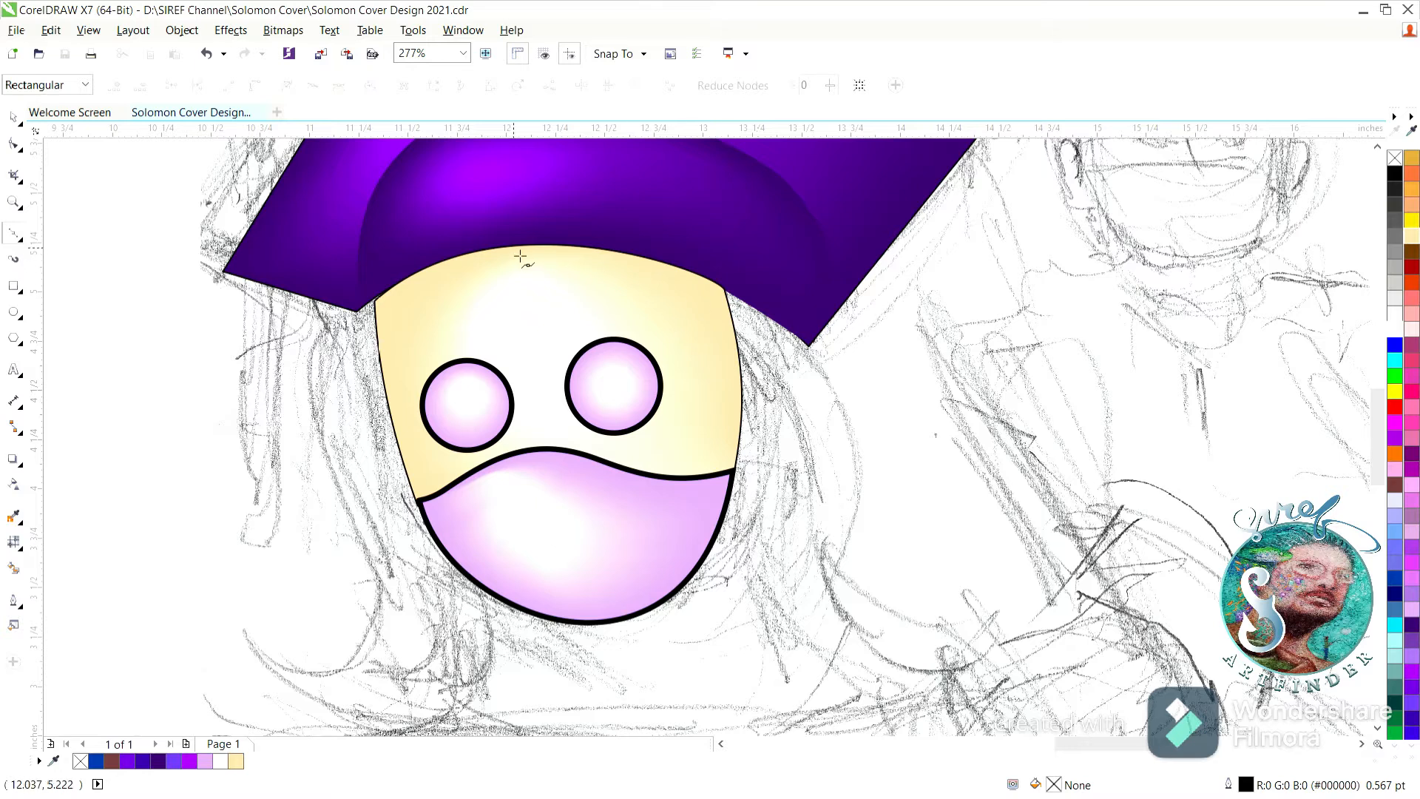
{"action": "left_click", "coordinate": [764, 363]}
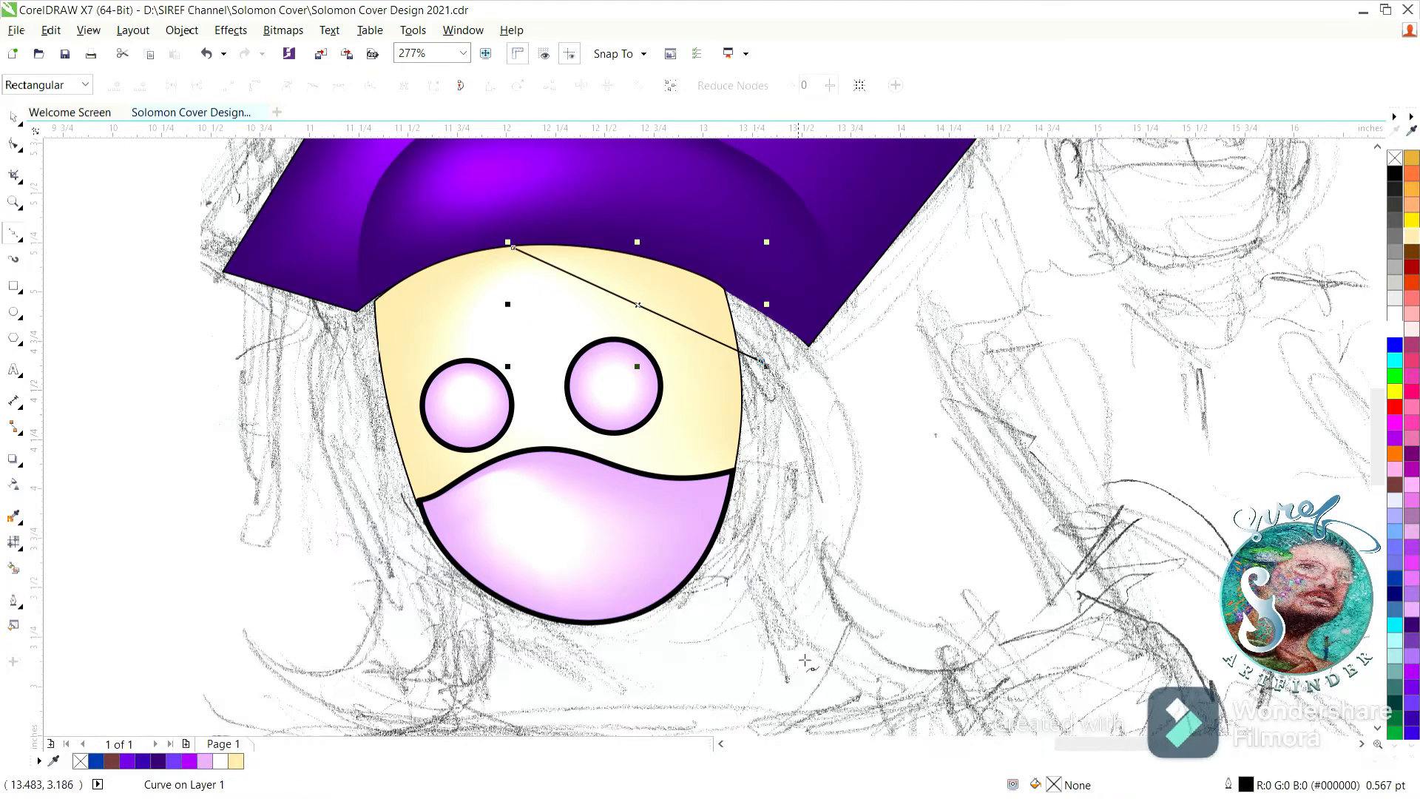
{"action": "left_click", "coordinate": [857, 699]}
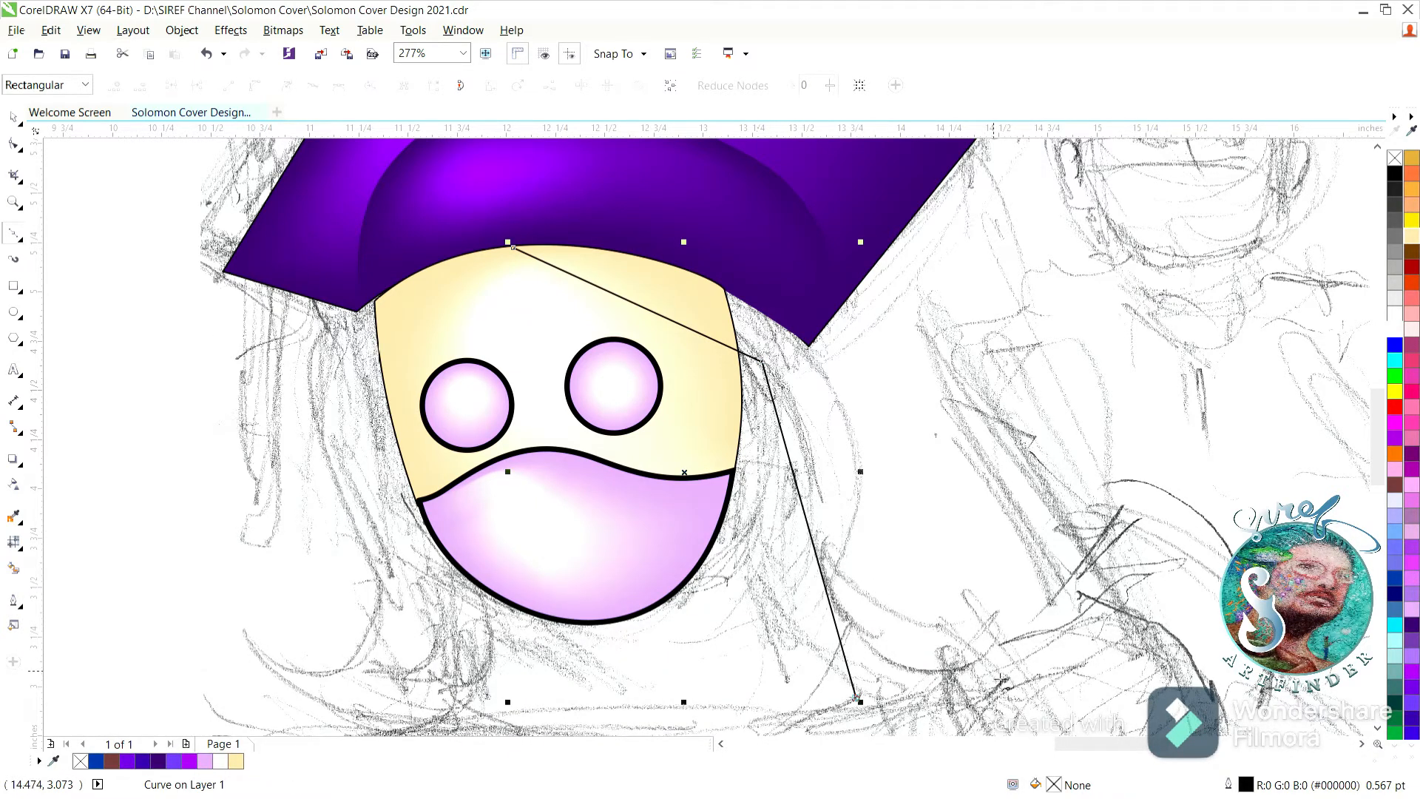
{"action": "left_click_drag", "start_coordinate": [1003, 618], "coordinate": [1015, 544]}
{"action": "left_click", "coordinate": [857, 526]}
{"action": "left_click", "coordinate": [810, 347]}
{"action": "left_click_drag", "start_coordinate": [511, 248], "coordinate": [448, 325]}
{"action": "left_click", "coordinate": [14, 118]}
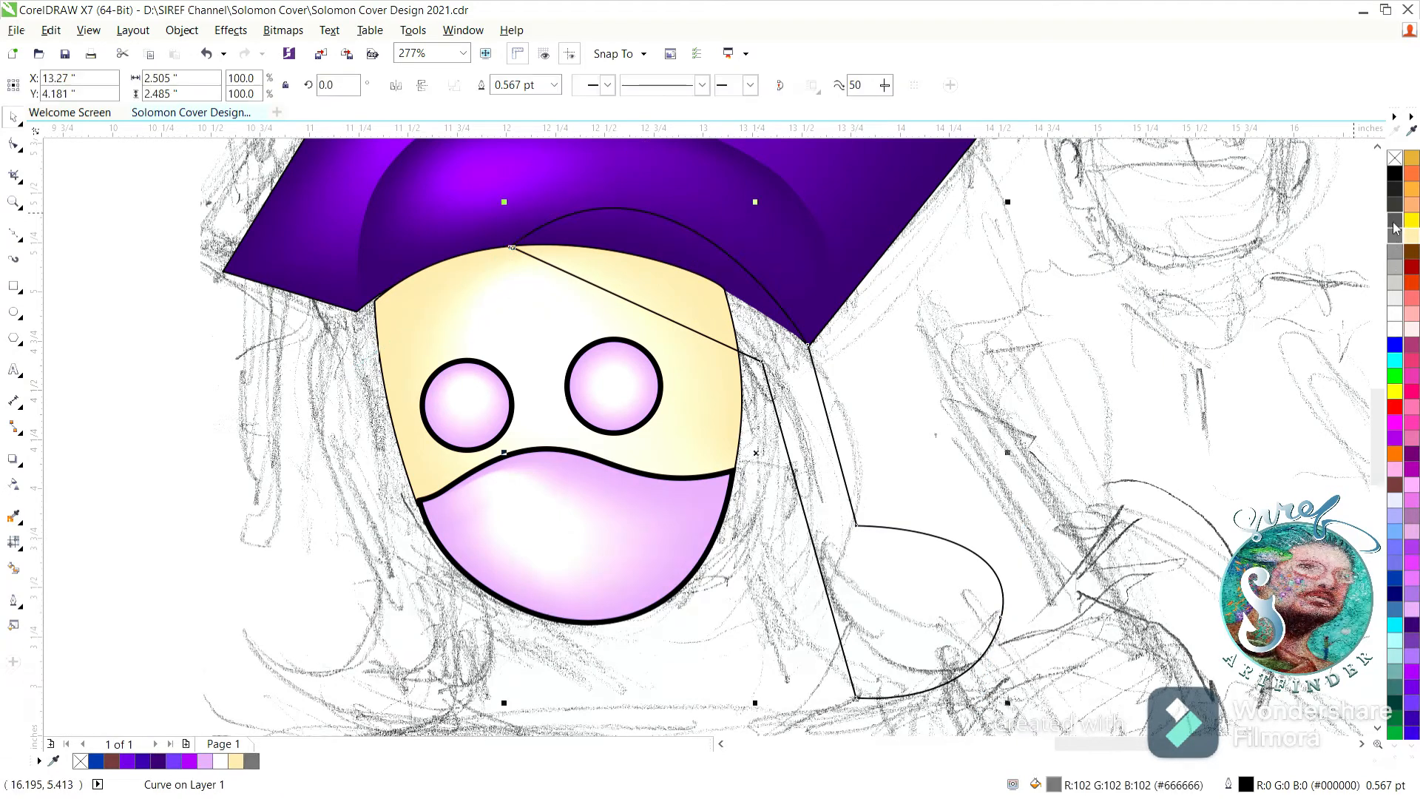
Reshape the grey hair strand's inner edge into a smooth curve from the forehead around the face's right side.
{"action": "left_click", "coordinate": [14, 144]}
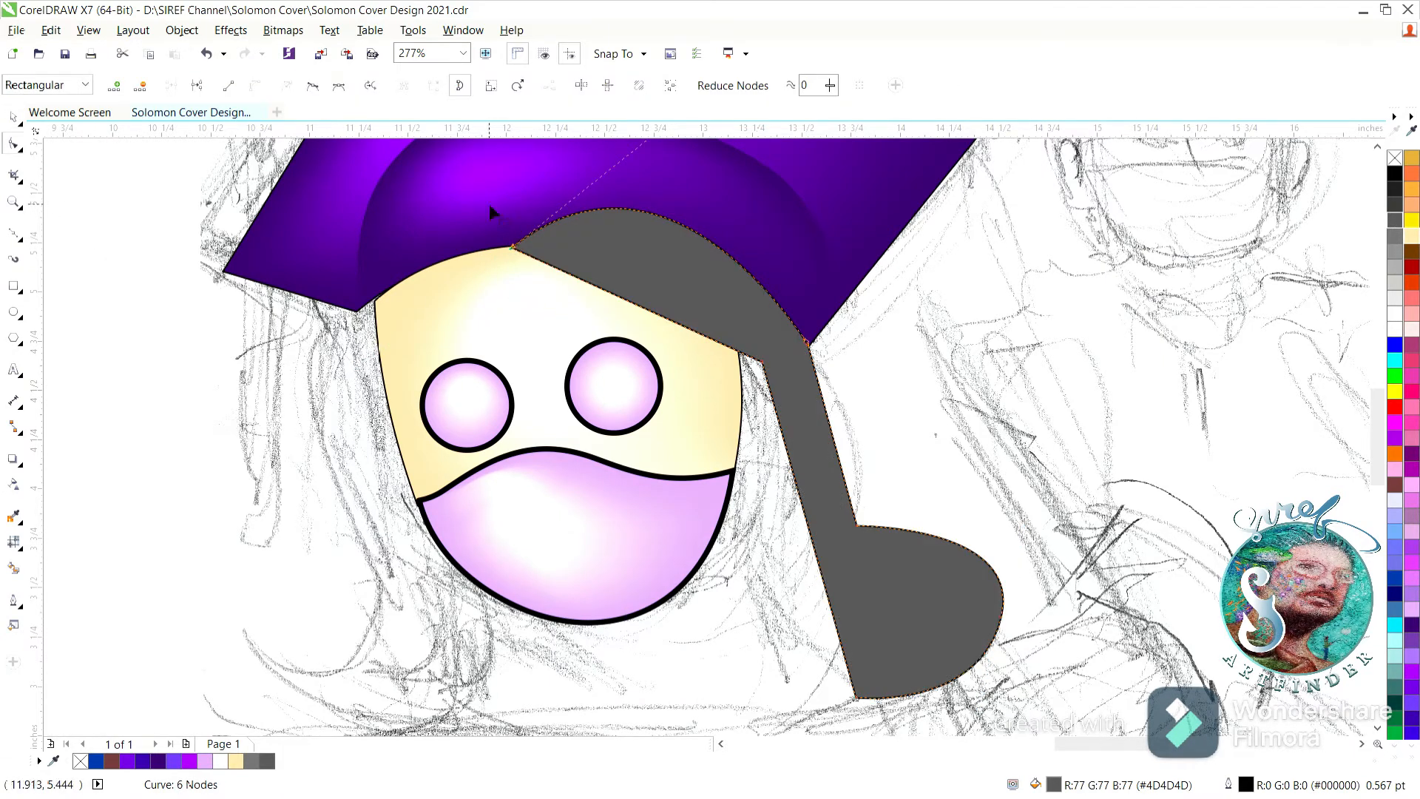
{"action": "double_click", "coordinate": [762, 363]}
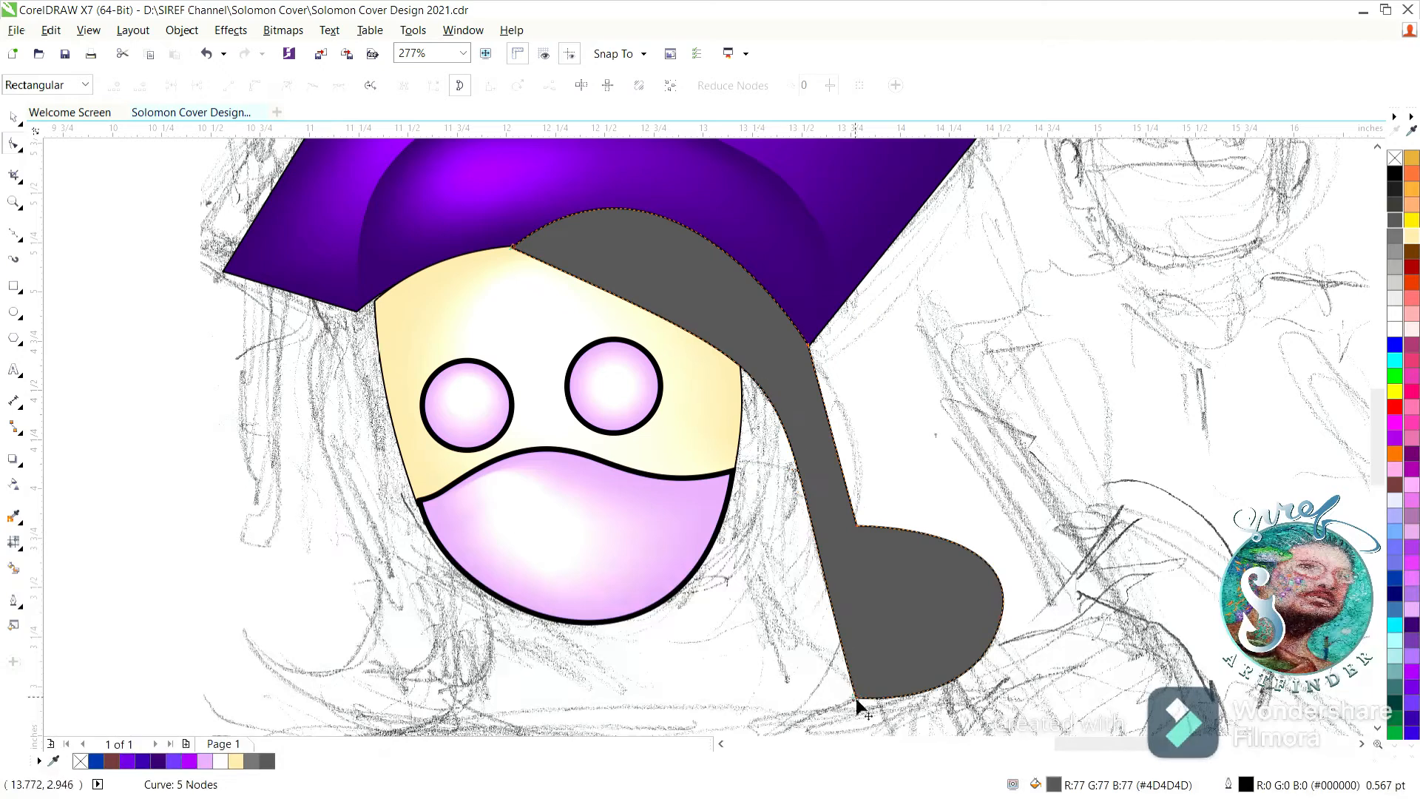
{"action": "left_click_drag", "start_coordinate": [856, 698], "coordinate": [817, 655]}
{"action": "key", "text": "ctrl+z"}
{"action": "left_click", "coordinate": [510, 248]}
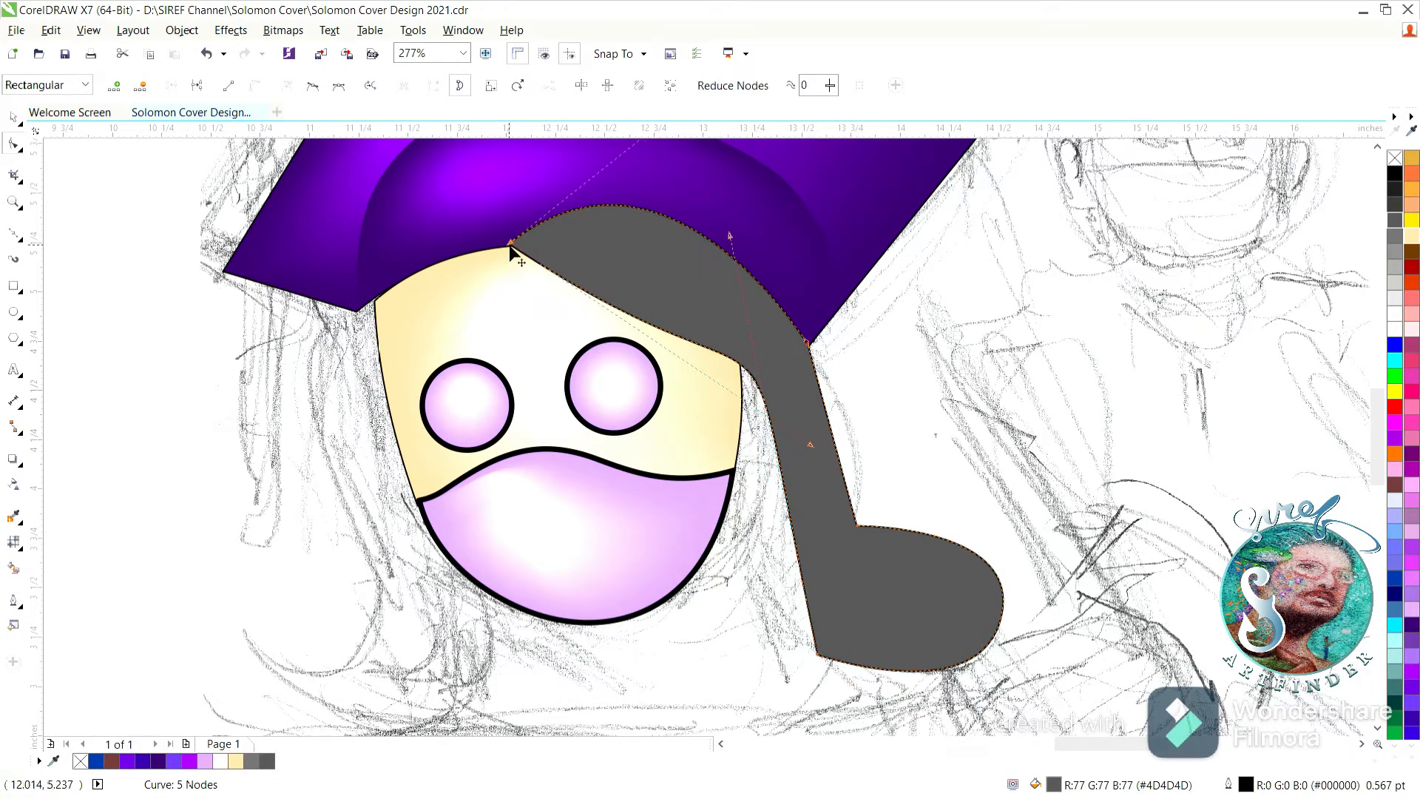
{"action": "left_click_drag", "start_coordinate": [815, 446], "coordinate": [679, 309]}
{"action": "mouse_move", "coordinate": [816, 654]}
{"action": "left_mouse_down"}
{"action": "mouse_move", "coordinate": [895, 702]}
{"action": "mouse_move", "coordinate": [815, 658]}
{"action": "left_mouse_up"}
{"action": "double_click", "coordinate": [728, 351]}
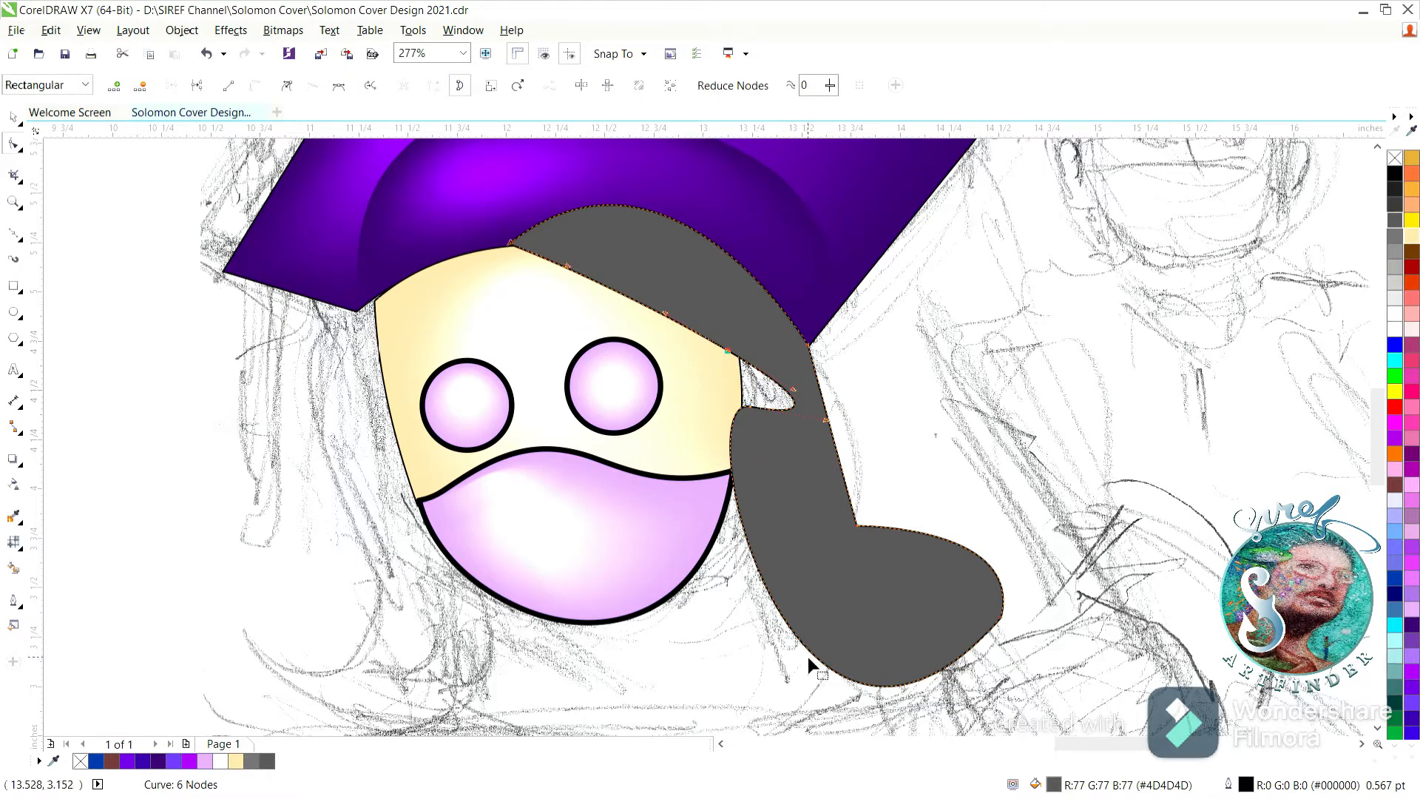
{"action": "double_click", "coordinate": [748, 408]}
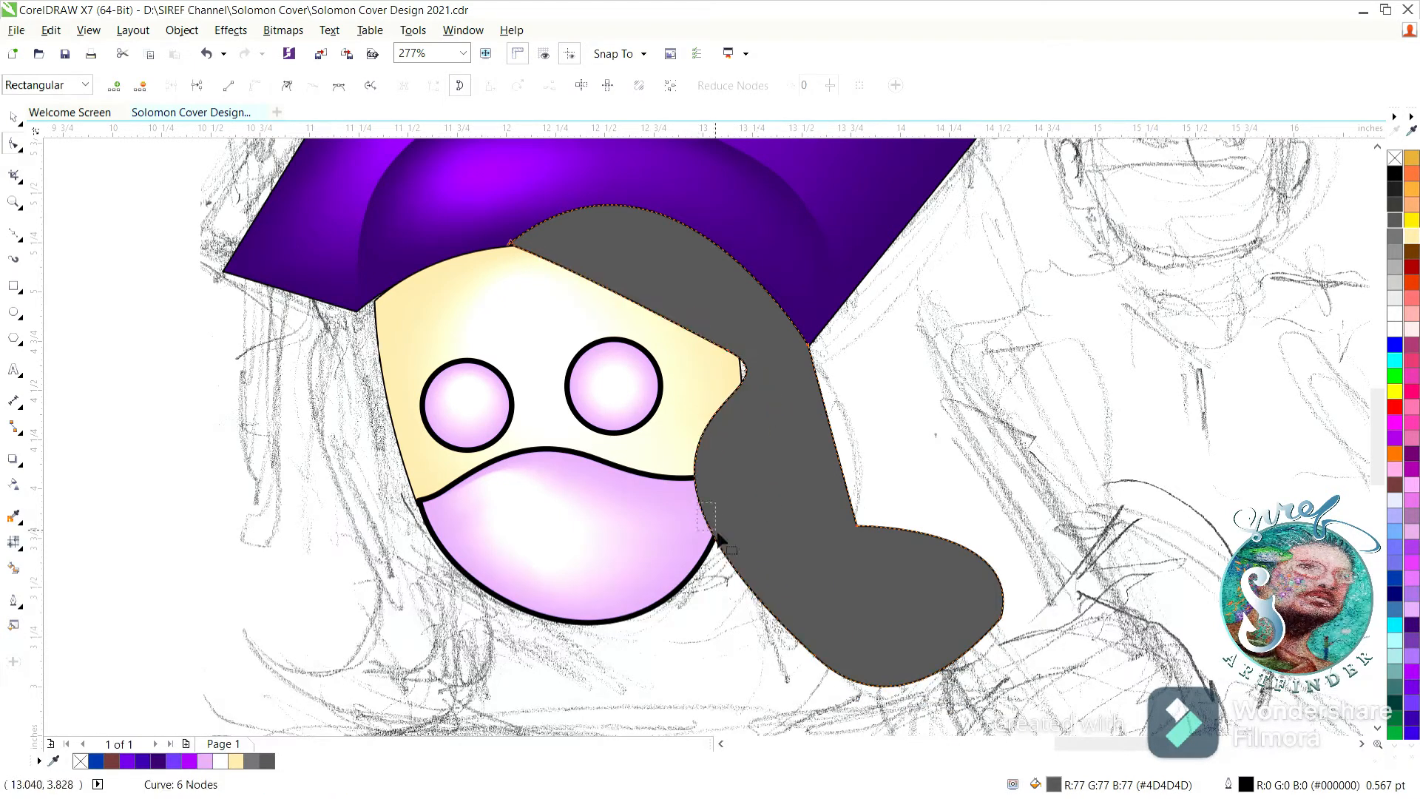
Smooth the hair strand's outer edge and taper its lower end into a pointed, upturned tip.
{"action": "left_click_drag", "start_coordinate": [925, 537], "coordinate": [916, 590]}
{"action": "double_click", "coordinate": [857, 526]}
{"action": "left_click_drag", "start_coordinate": [931, 514], "coordinate": [887, 560]}
{"action": "left_click", "coordinate": [808, 348]}
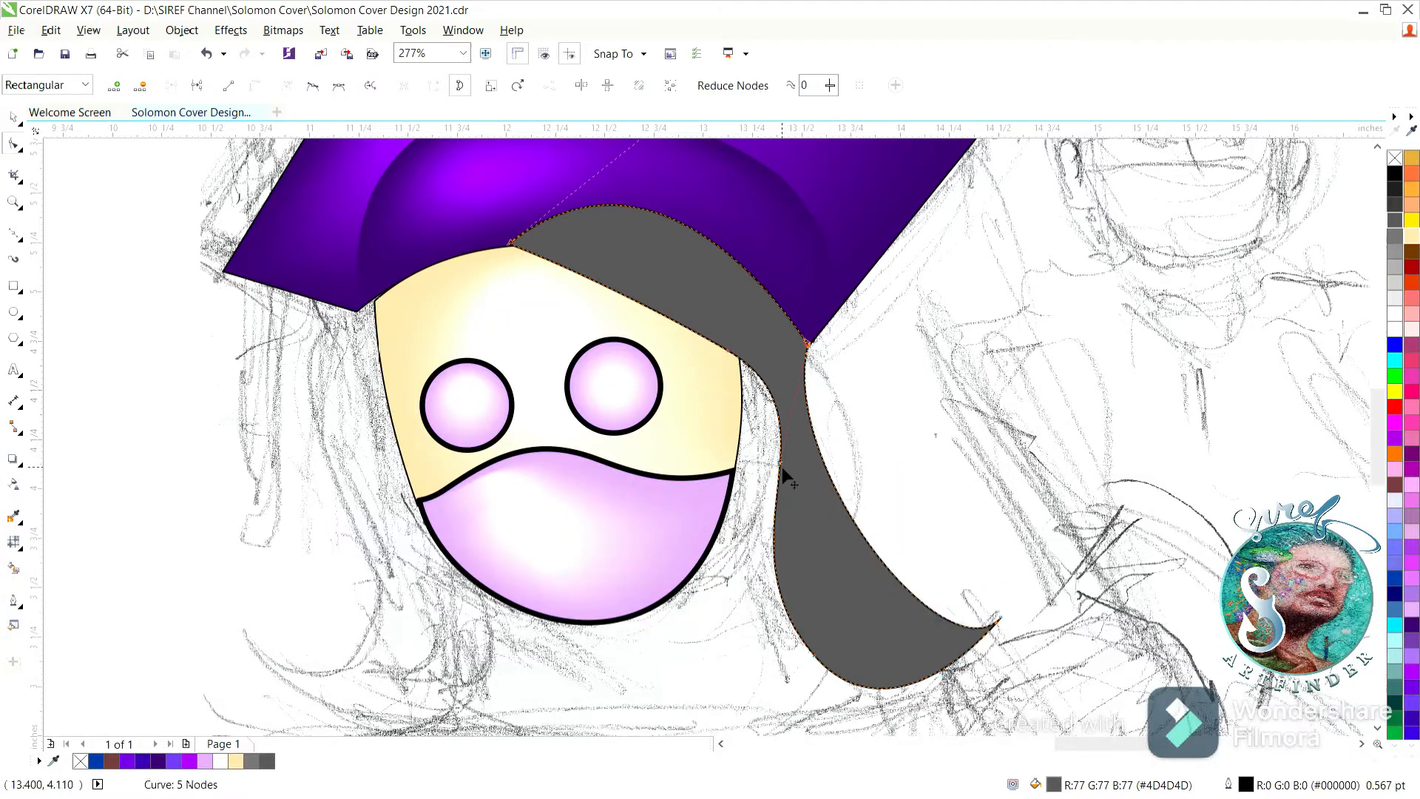
{"action": "left_click_drag", "start_coordinate": [782, 467], "coordinate": [880, 470]}
{"action": "left_click_drag", "start_coordinate": [964, 623], "coordinate": [913, 650]}
{"action": "left_click_drag", "start_coordinate": [849, 461], "coordinate": [877, 473]}
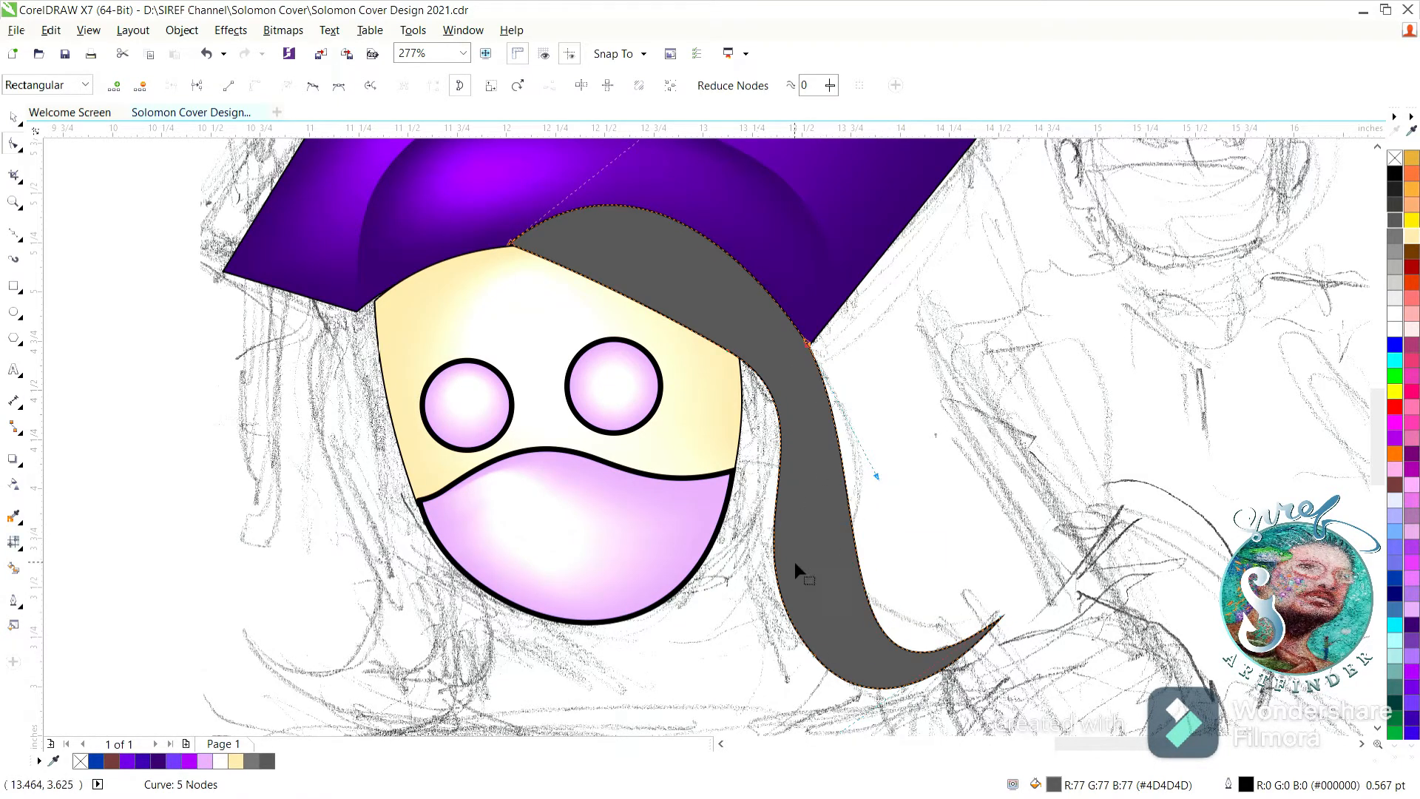
{"action": "left_click", "coordinate": [774, 530]}
{"action": "left_click_drag", "start_coordinate": [773, 530], "coordinate": [771, 483]}
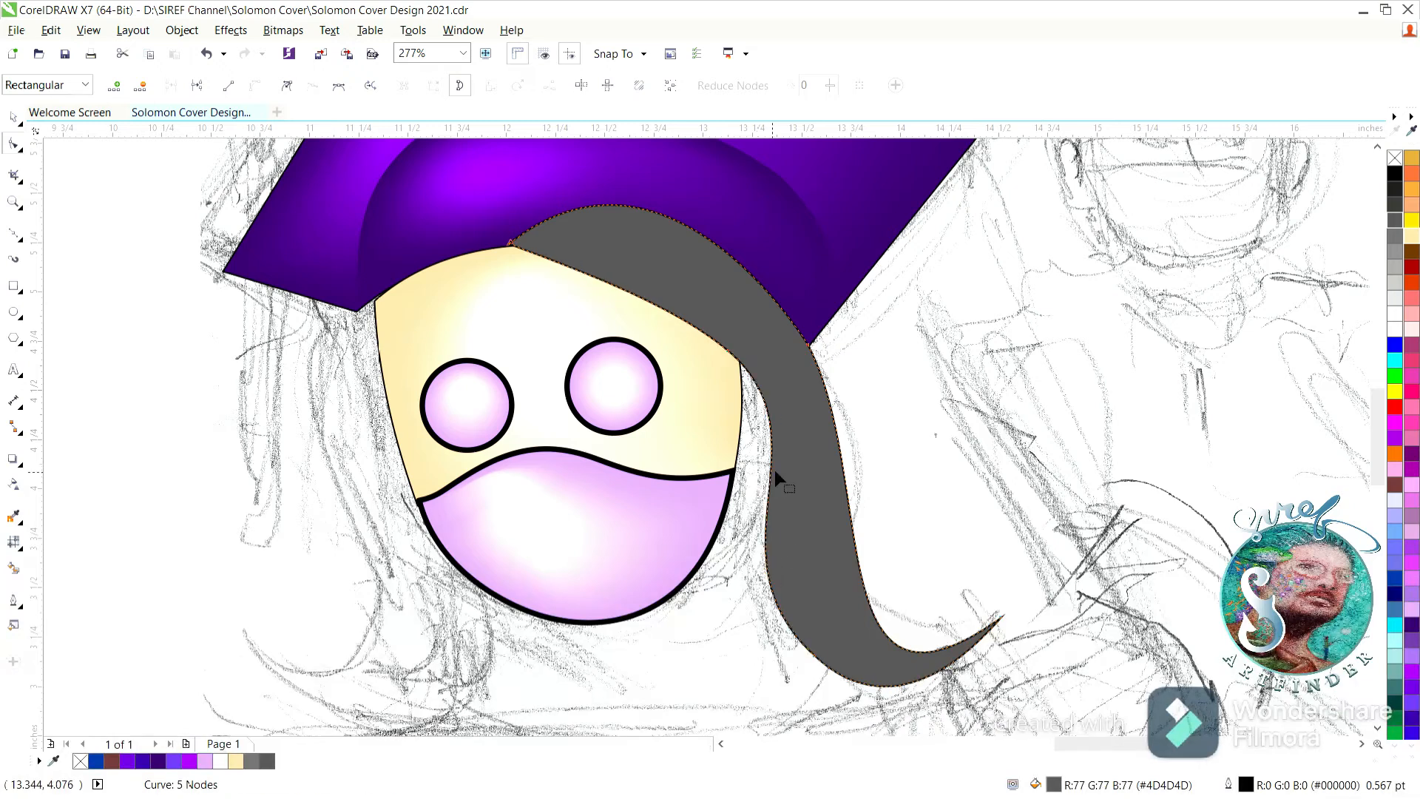
Place the hair strand behind the purple cap and save the document.
{"action": "left_click", "coordinate": [12, 117]}
{"action": "left_click", "coordinate": [381, 240]}
{"action": "left_click", "coordinate": [336, 233], "text": "shift"}
{"action": "left_click", "coordinate": [182, 31]}
{"action": "left_click", "coordinate": [426, 245]}
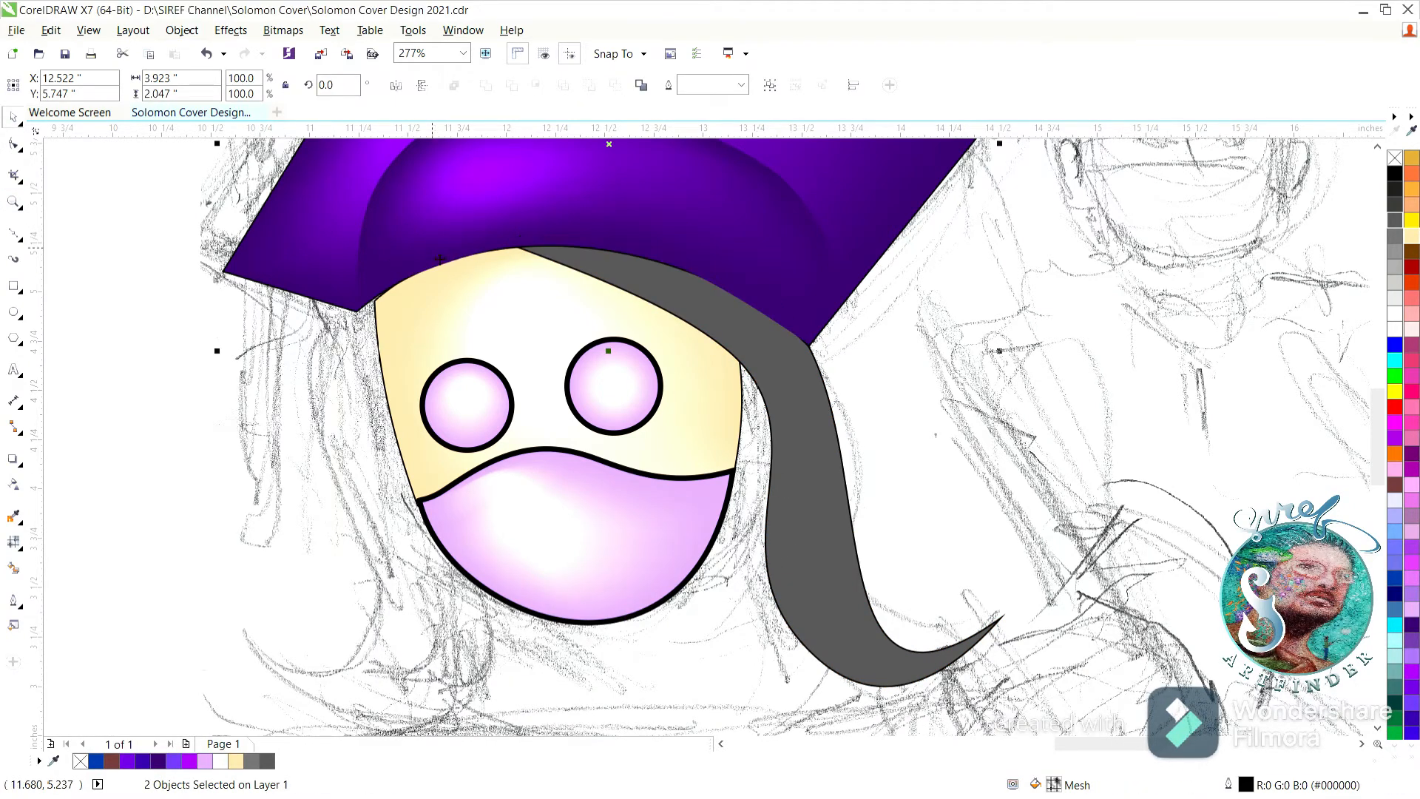
{"action": "left_click", "coordinate": [144, 360]}
{"action": "double_click", "coordinate": [14, 204]}
{"action": "key", "text": "ctrl+a"}
{"action": "key", "text": "ctrl+s"}
{"action": "left_click", "coordinate": [13, 118]}
{"action": "left_click", "coordinate": [107, 243]}
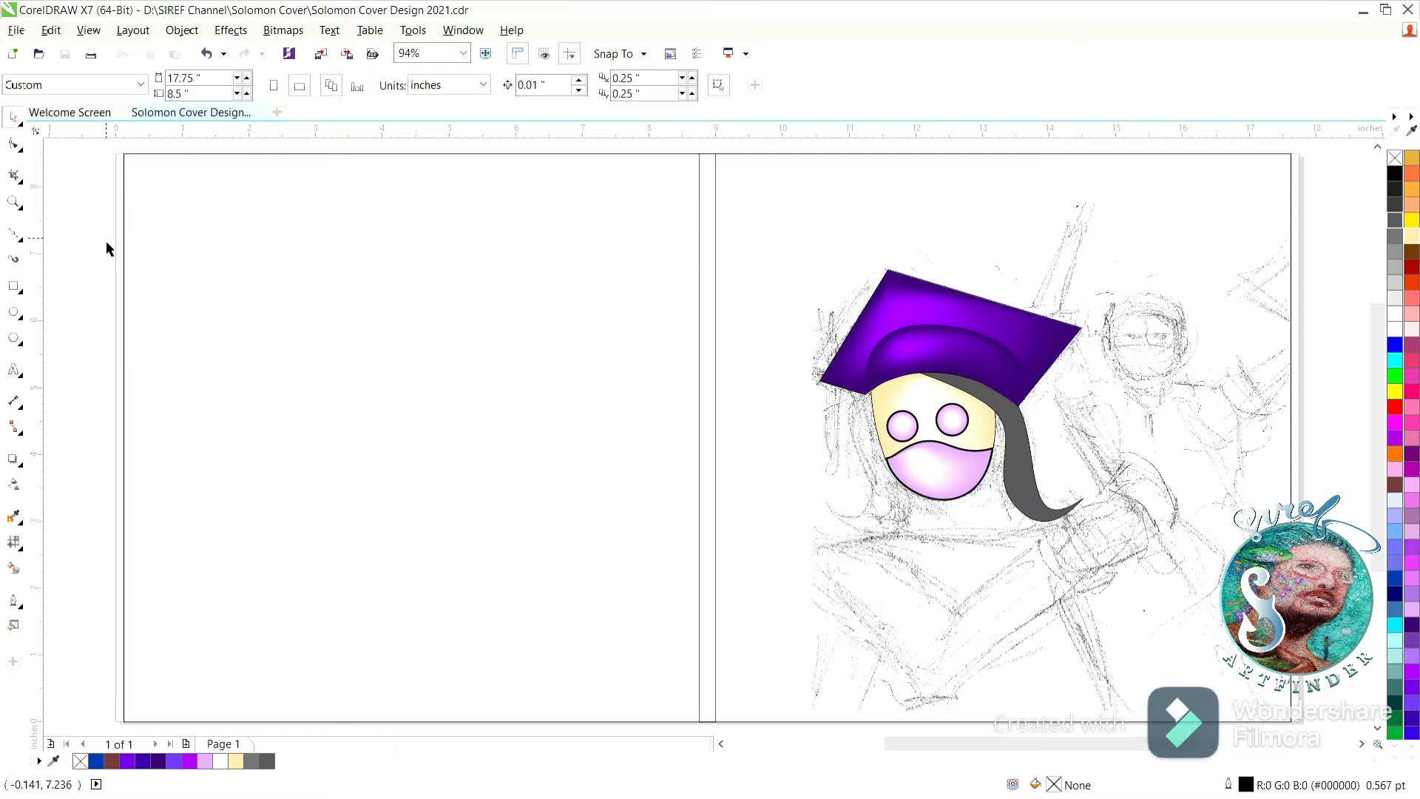
Widen the hair strand by moving its inner edge over the face's side and lowering its bottom curve.
{"action": "key", "text": "z"}
{"action": "left_click_drag", "start_coordinate": [621, 323], "coordinate": [1184, 585]}
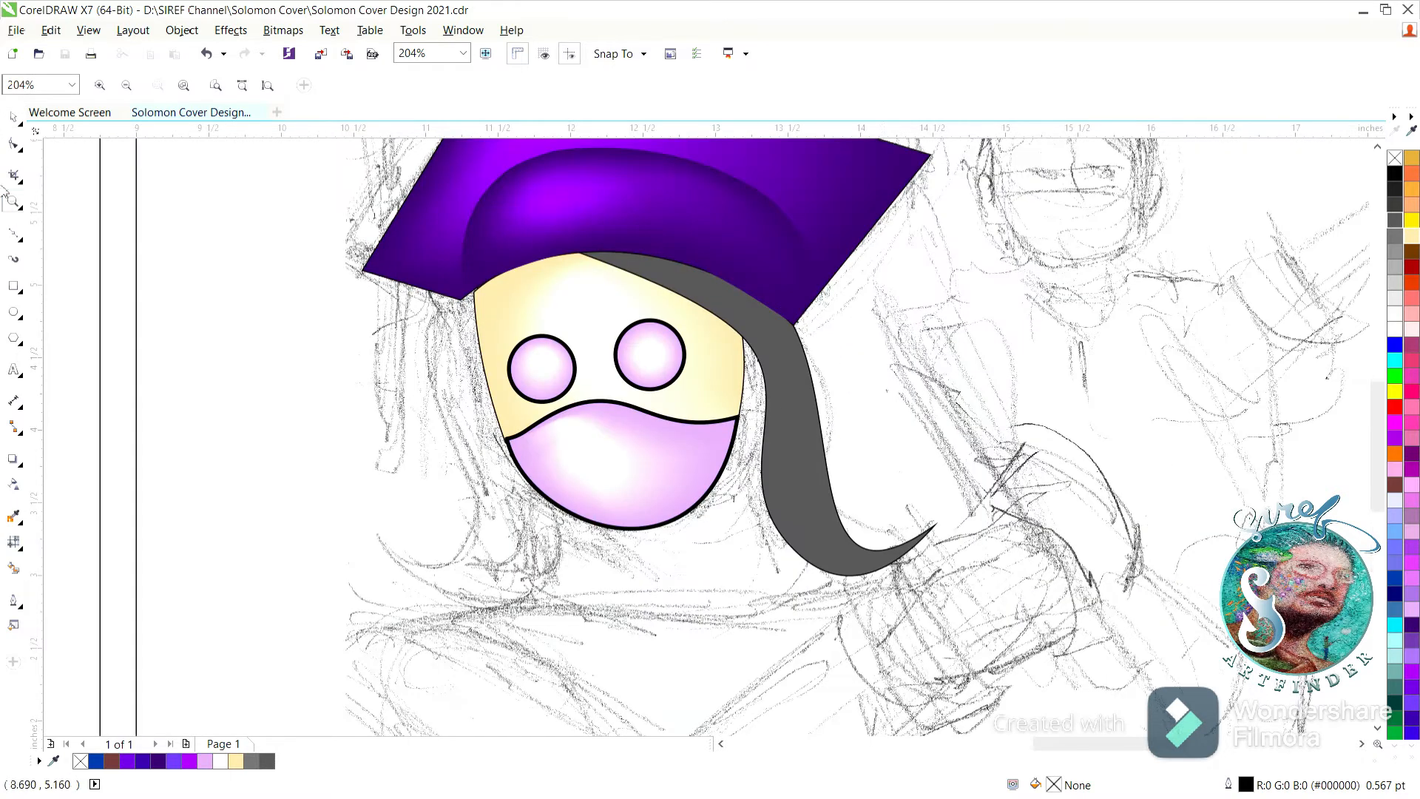
{"action": "left_click", "coordinate": [13, 144]}
{"action": "left_click", "coordinate": [784, 410]}
{"action": "left_click_drag", "start_coordinate": [765, 392], "coordinate": [742, 389]}
{"action": "left_click_drag", "start_coordinate": [735, 332], "coordinate": [730, 338]}
{"action": "left_click_drag", "start_coordinate": [796, 553], "coordinate": [770, 595]}
{"action": "left_click_drag", "start_coordinate": [770, 595], "coordinate": [777, 595]}
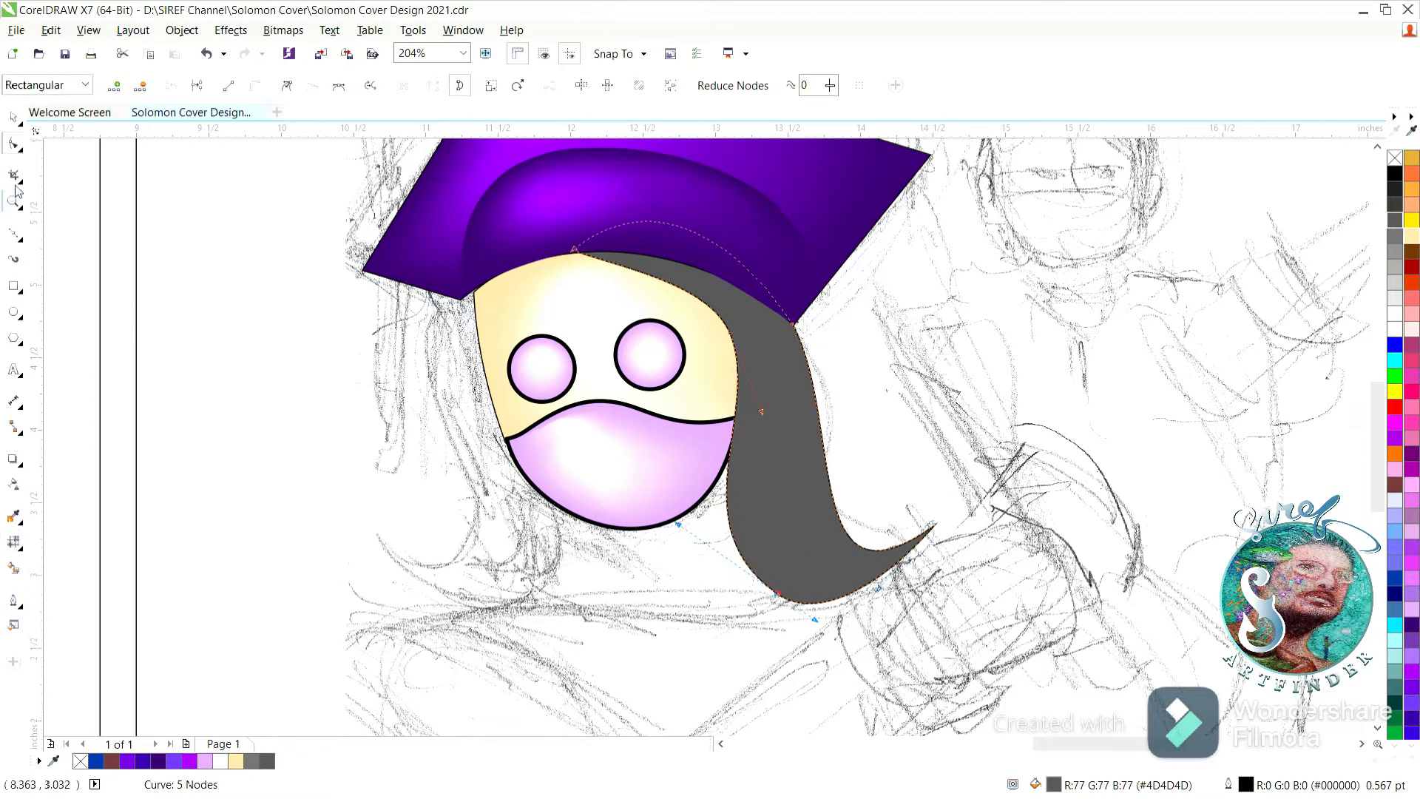
Fill the hair strand with #210044 and add a mesh fill with a #9966FF highlight along its middle.
{"action": "left_click", "coordinate": [14, 117]}
{"action": "left_click", "coordinate": [1412, 627]}
{"action": "left_click", "coordinate": [1391, 178], "text": "ctrl"}
{"action": "left_click", "coordinate": [1391, 178], "text": "ctrl"}
{"action": "left_click", "coordinate": [1391, 179], "text": "ctrl"}
{"action": "left_click", "coordinate": [1392, 178], "text": "ctrl"}
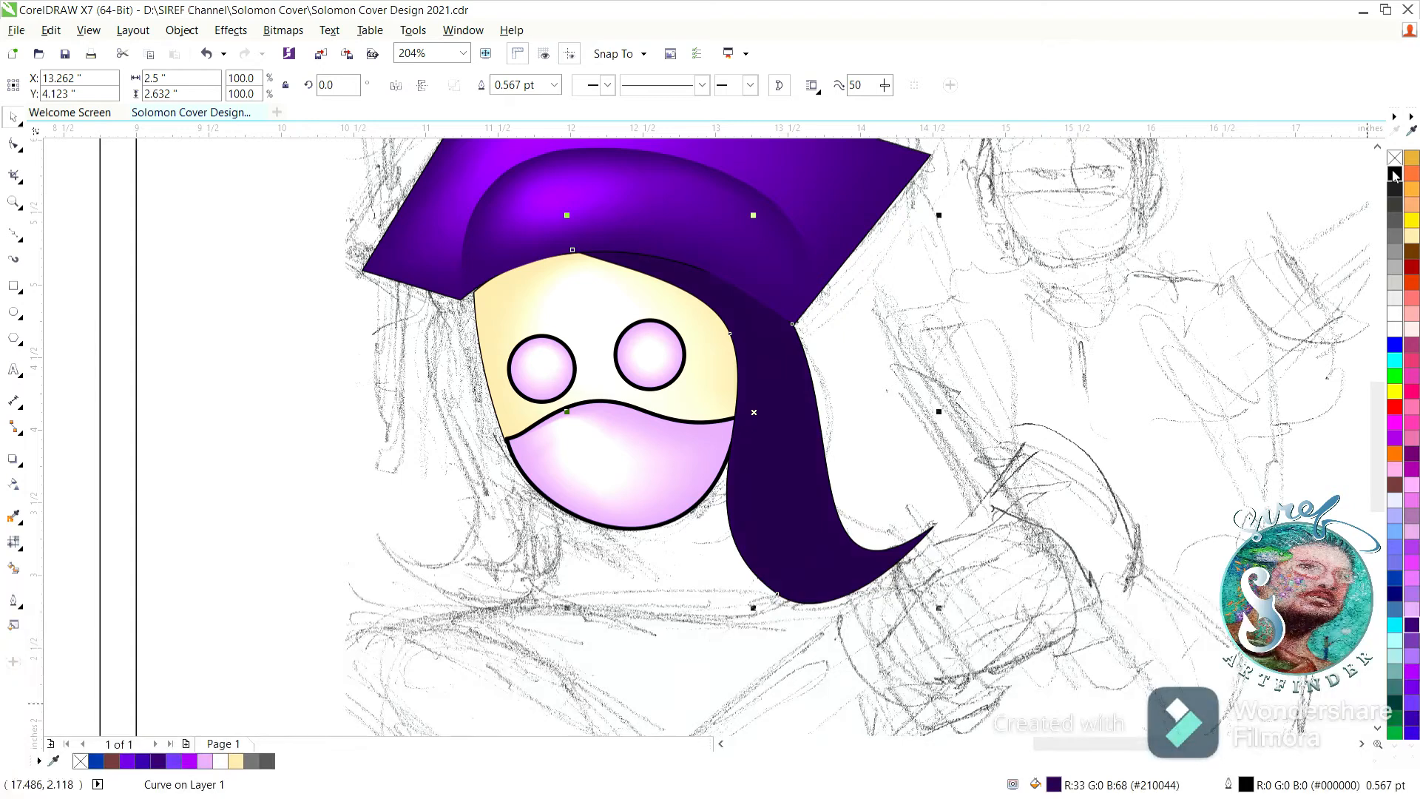
{"action": "left_click", "coordinate": [13, 542]}
{"action": "left_click_drag", "start_coordinate": [815, 378], "coordinate": [781, 407]}
{"action": "left_click", "coordinate": [1413, 666]}
{"action": "mouse_move", "coordinate": [831, 462]}
{"action": "left_mouse_down"}
{"action": "mouse_move", "coordinate": [783, 503]}
{"action": "mouse_move", "coordinate": [839, 452]}
{"action": "left_mouse_up"}
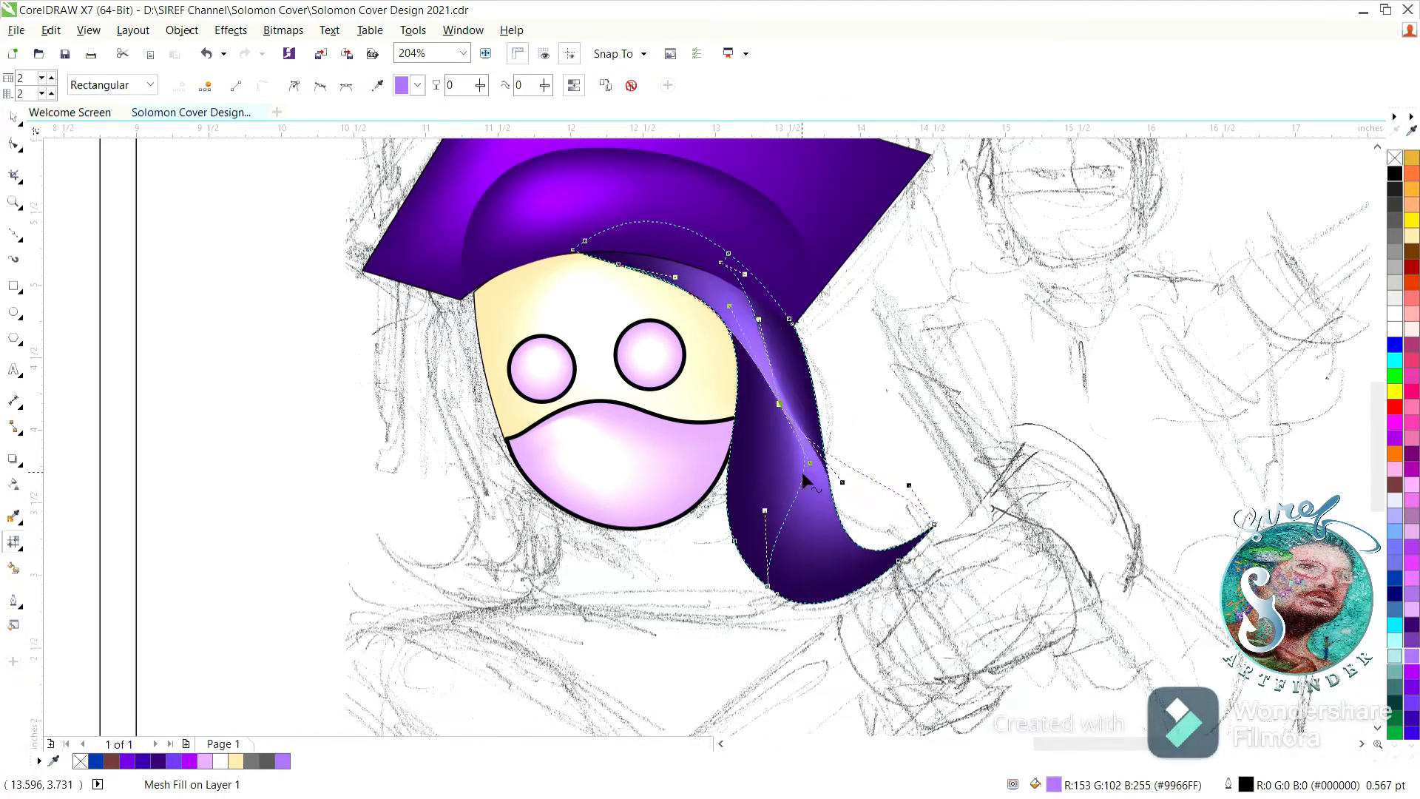
Bend the hair strand's mesh lines so the light purple highlight follows its length, undoing the last adjustments near the cap.
{"action": "left_click_drag", "start_coordinate": [781, 507], "coordinate": [760, 510]}
{"action": "left_click_drag", "start_coordinate": [870, 477], "coordinate": [849, 529]}
{"action": "left_click_drag", "start_coordinate": [779, 404], "coordinate": [761, 403]}
{"action": "left_click_drag", "start_coordinate": [742, 309], "coordinate": [770, 316]}
{"action": "mouse_move", "coordinate": [723, 264]}
{"action": "left_mouse_down"}
{"action": "mouse_move", "coordinate": [723, 238]}
{"action": "mouse_move", "coordinate": [725, 312]}
{"action": "mouse_move", "coordinate": [742, 266]}
{"action": "left_mouse_up"}
{"action": "key", "text": "ctrl+z"}
{"action": "key", "text": "ctrl+z"}
{"action": "key", "text": "ctrl+z"}
{"action": "key", "text": "ctrl+z"}
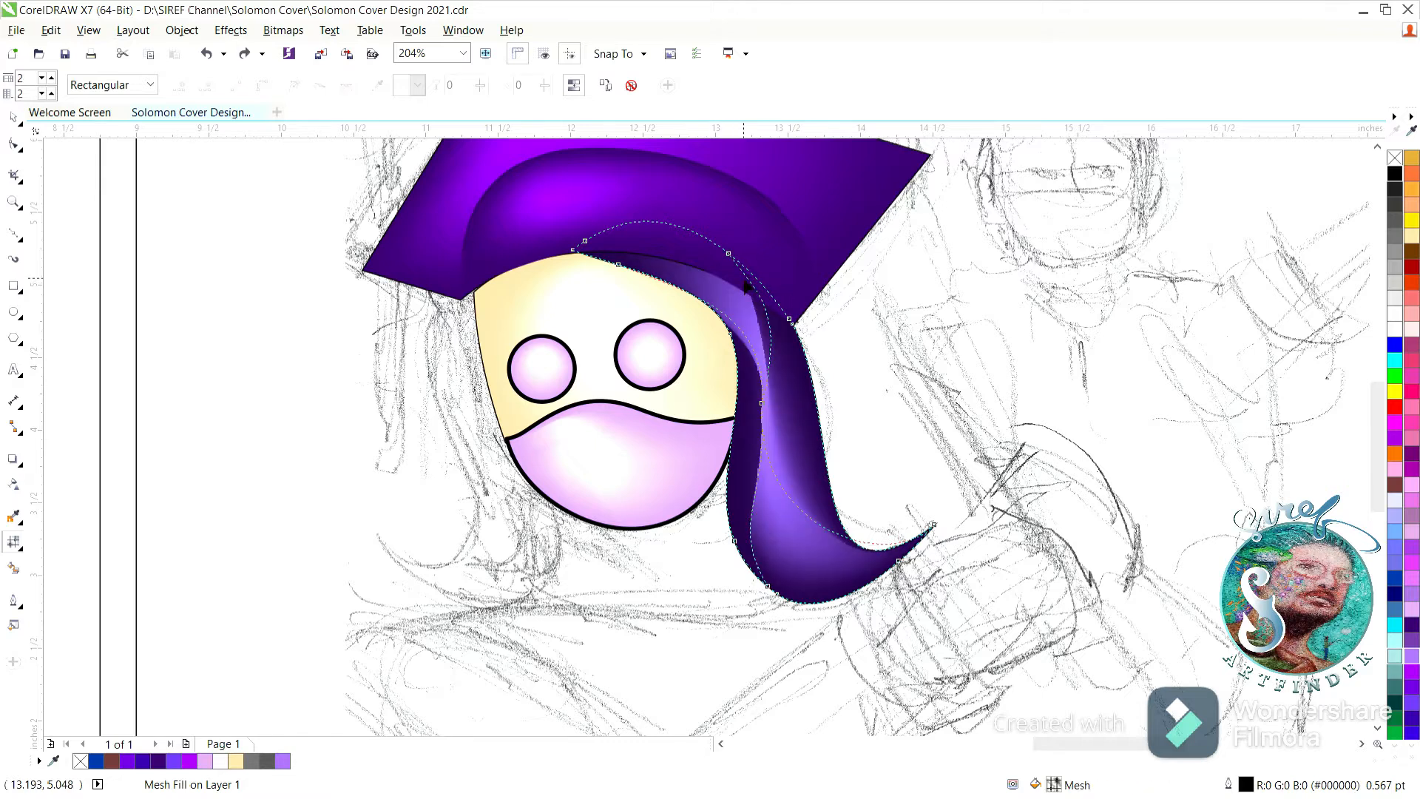
Refine the hair strand's mesh nodes so the highlight runs smoothly from the cap to the lower curl, and save the document.
{"action": "left_click", "coordinate": [654, 238]}
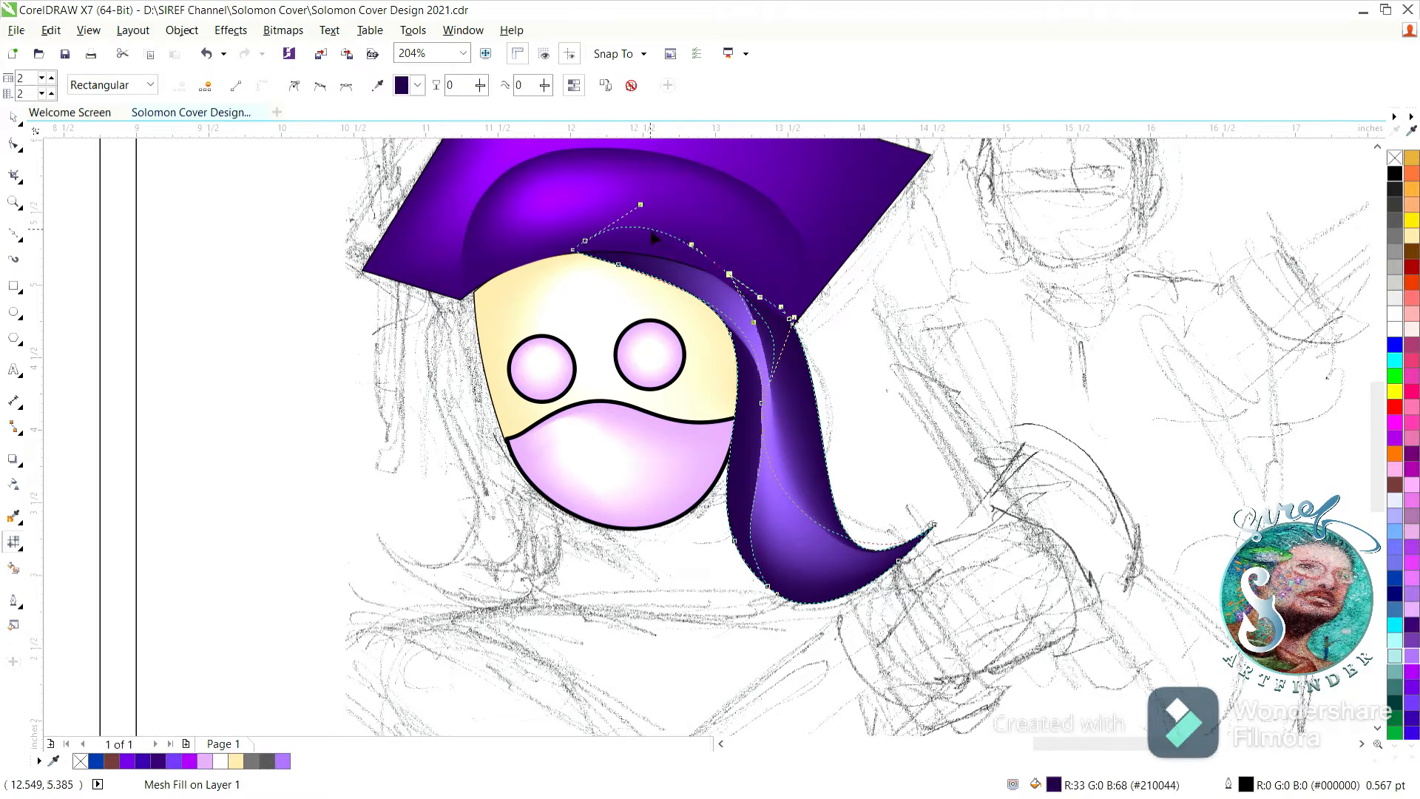
{"action": "left_click_drag", "start_coordinate": [762, 404], "coordinate": [784, 530]}
{"action": "left_click_drag", "start_coordinate": [748, 410], "coordinate": [743, 379]}
{"action": "left_click_drag", "start_coordinate": [790, 511], "coordinate": [748, 505]}
{"action": "left_click", "coordinate": [14, 120]}
{"action": "left_click", "coordinate": [147, 249]}
{"action": "key", "text": "ctrl+s"}
Trace a closed outline for a second hair strand along the face's left side, ending in an outward-pointing tip.
{"action": "left_click", "coordinate": [14, 233]}
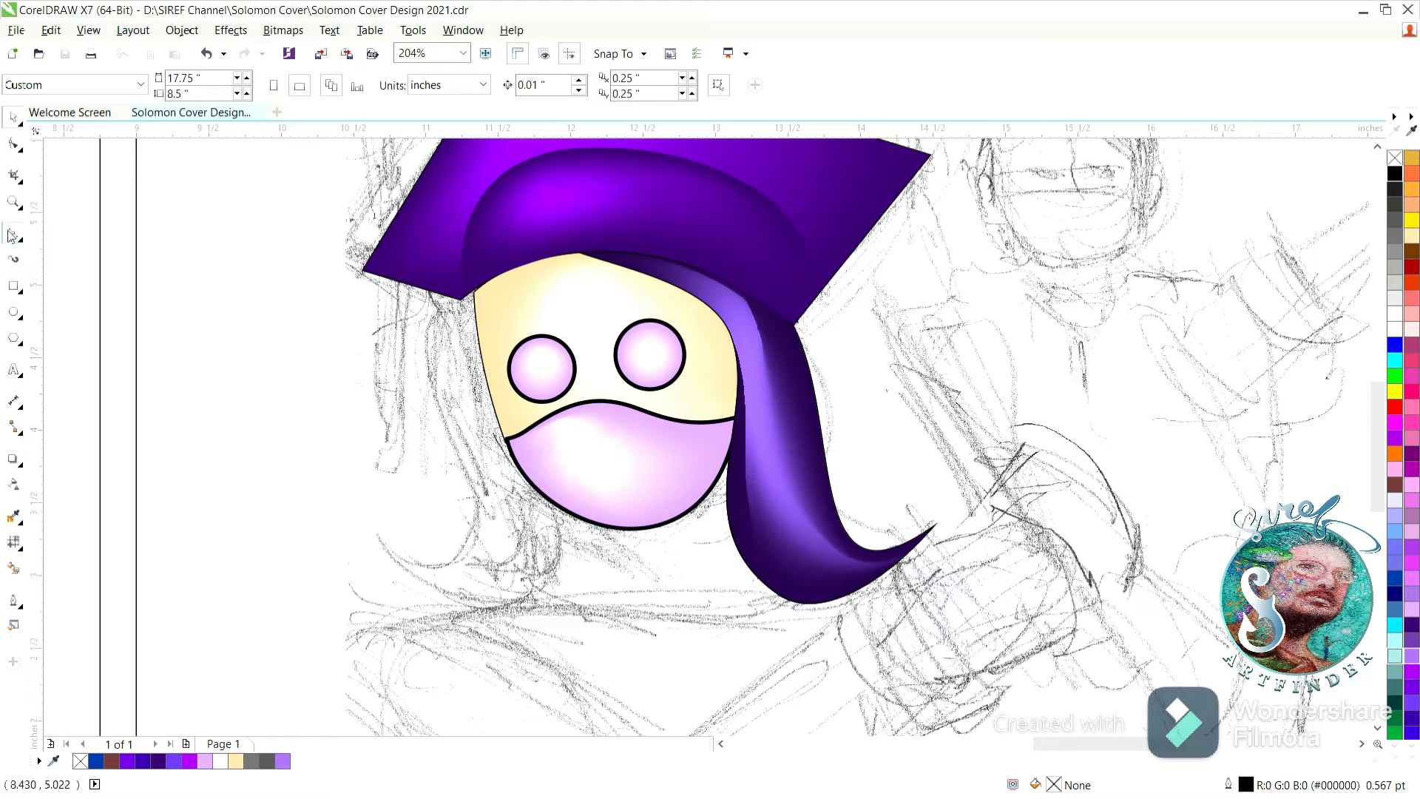
{"action": "left_click", "coordinate": [376, 539]}
{"action": "left_click", "coordinate": [501, 607]}
{"action": "left_click", "coordinate": [564, 503]}
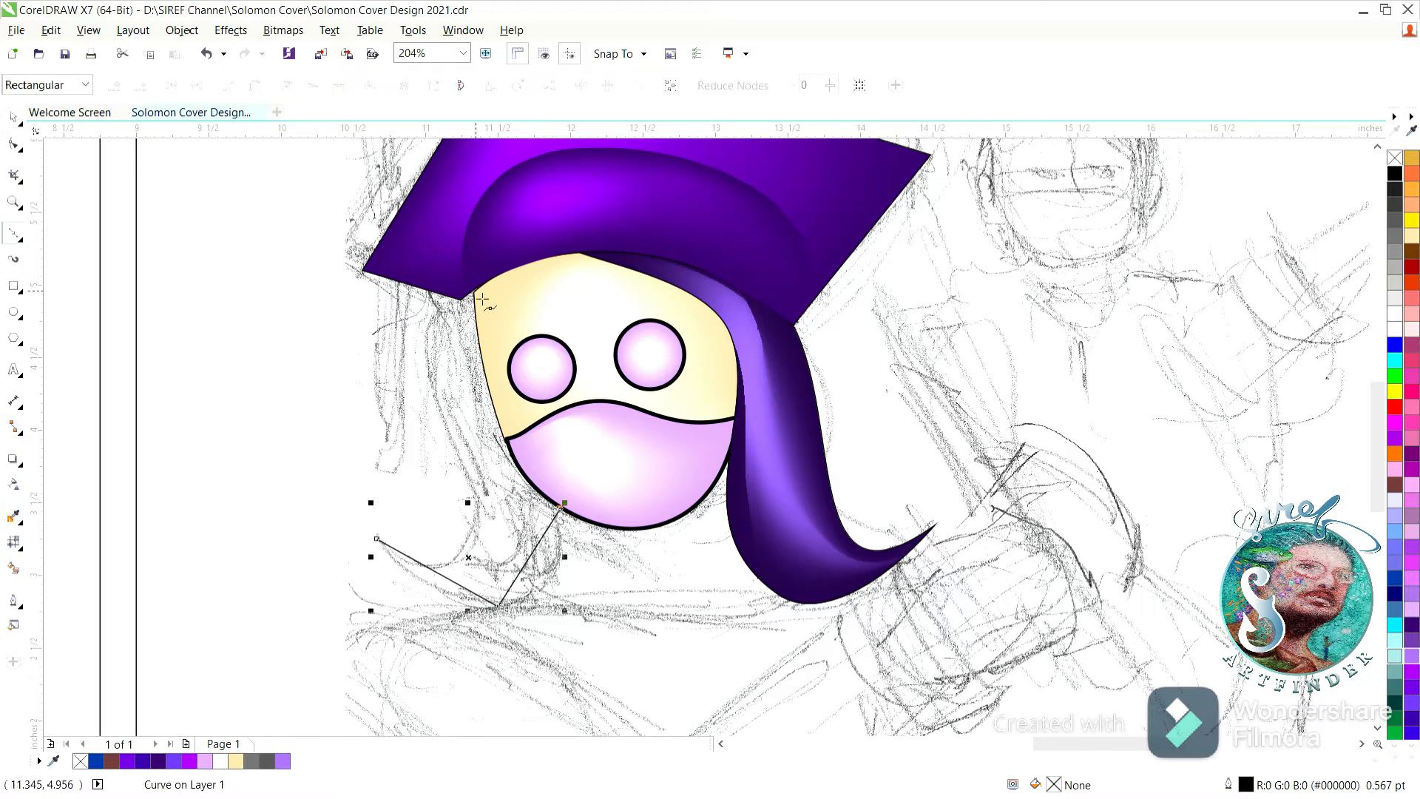
{"action": "left_click_drag", "start_coordinate": [431, 384], "coordinate": [440, 443]}
{"action": "left_click_drag", "start_coordinate": [377, 538], "coordinate": [573, 606]}
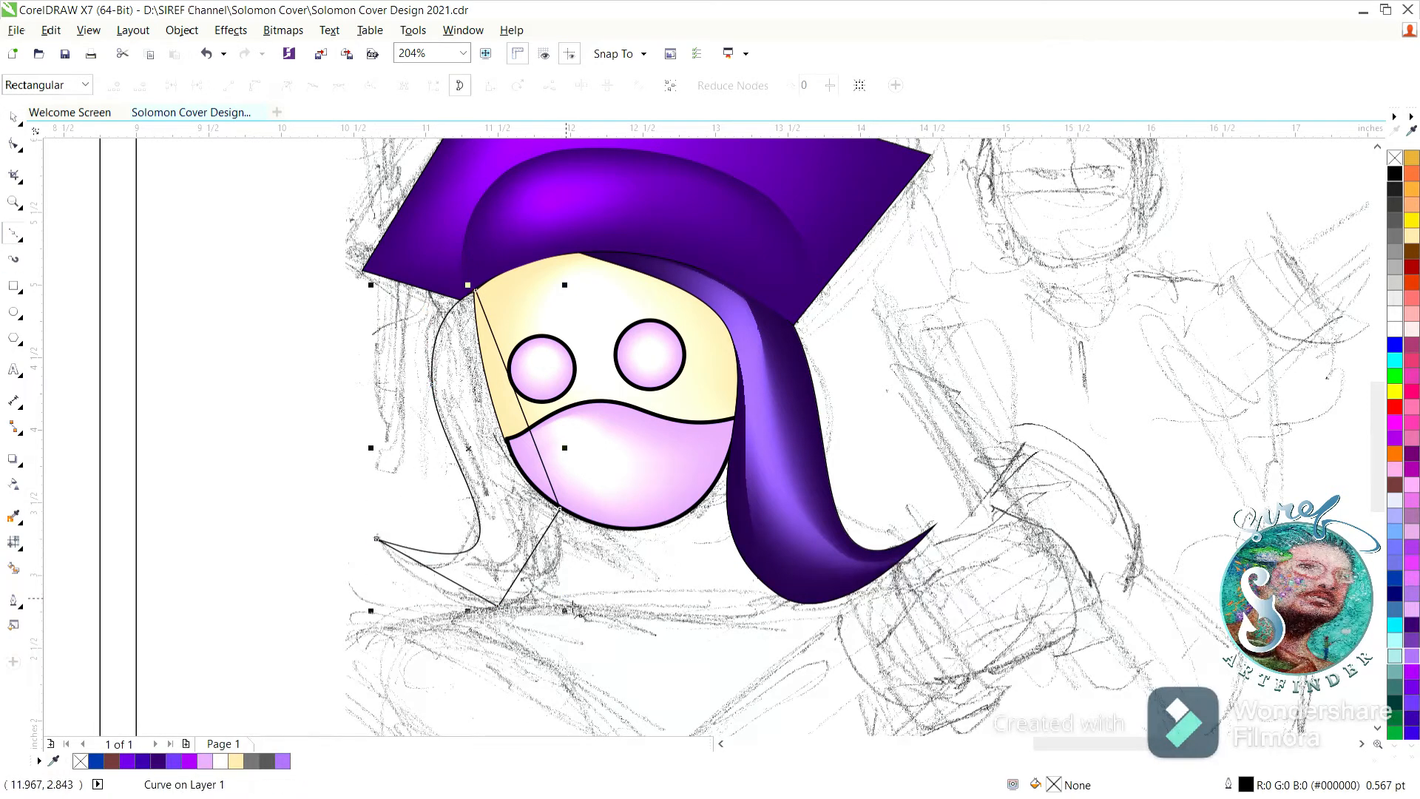
Curve the second hair strand's lower edges and smooth its outer side, removing the extra node.
{"action": "key", "text": "F10"}
{"action": "left_click", "coordinate": [292, 88]}
{"action": "left_click_drag", "start_coordinate": [448, 577], "coordinate": [437, 591]}
{"action": "left_click_drag", "start_coordinate": [522, 568], "coordinate": [555, 570]}
{"action": "left_click_drag", "start_coordinate": [433, 555], "coordinate": [483, 512]}
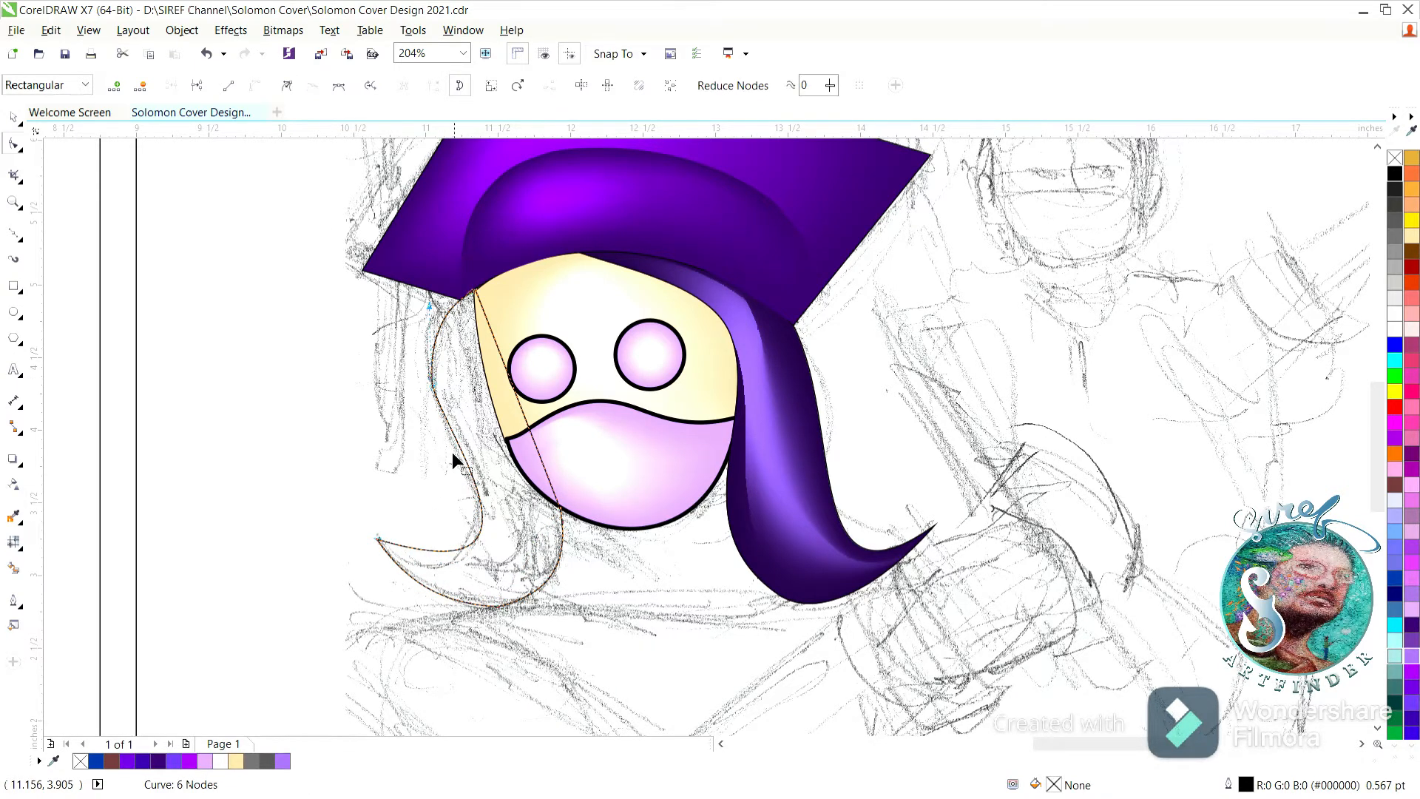
{"action": "left_click_drag", "start_coordinate": [419, 554], "coordinate": [422, 570]}
{"action": "left_click_drag", "start_coordinate": [435, 397], "coordinate": [446, 386]}
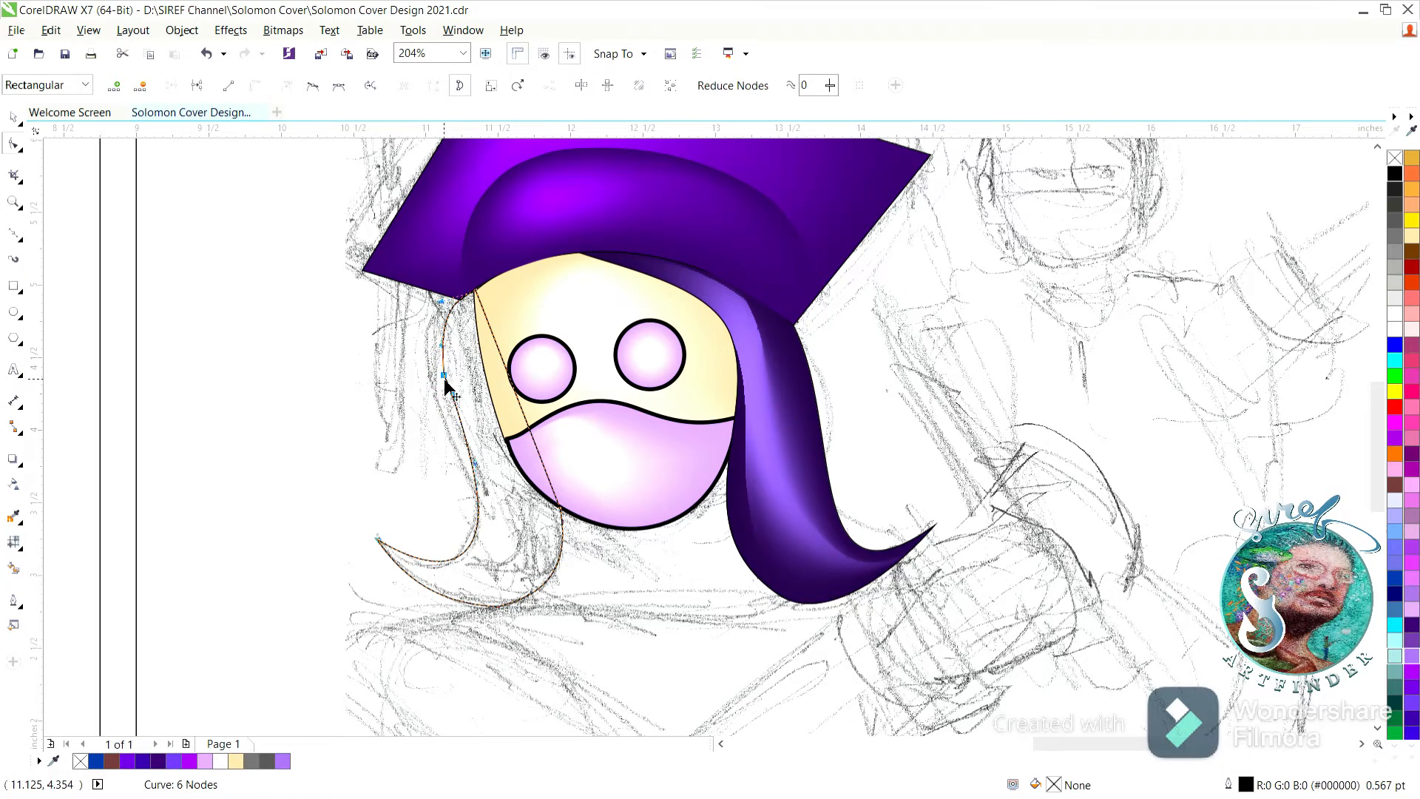
{"action": "left_click_drag", "start_coordinate": [476, 468], "coordinate": [473, 465]}
{"action": "key", "text": "Delete"}
{"action": "left_click_drag", "start_coordinate": [459, 404], "coordinate": [453, 402]}
Give the left hair strand the same purple mesh fill as the right strand and place it behind the face.
{"action": "left_click", "coordinate": [14, 119]}
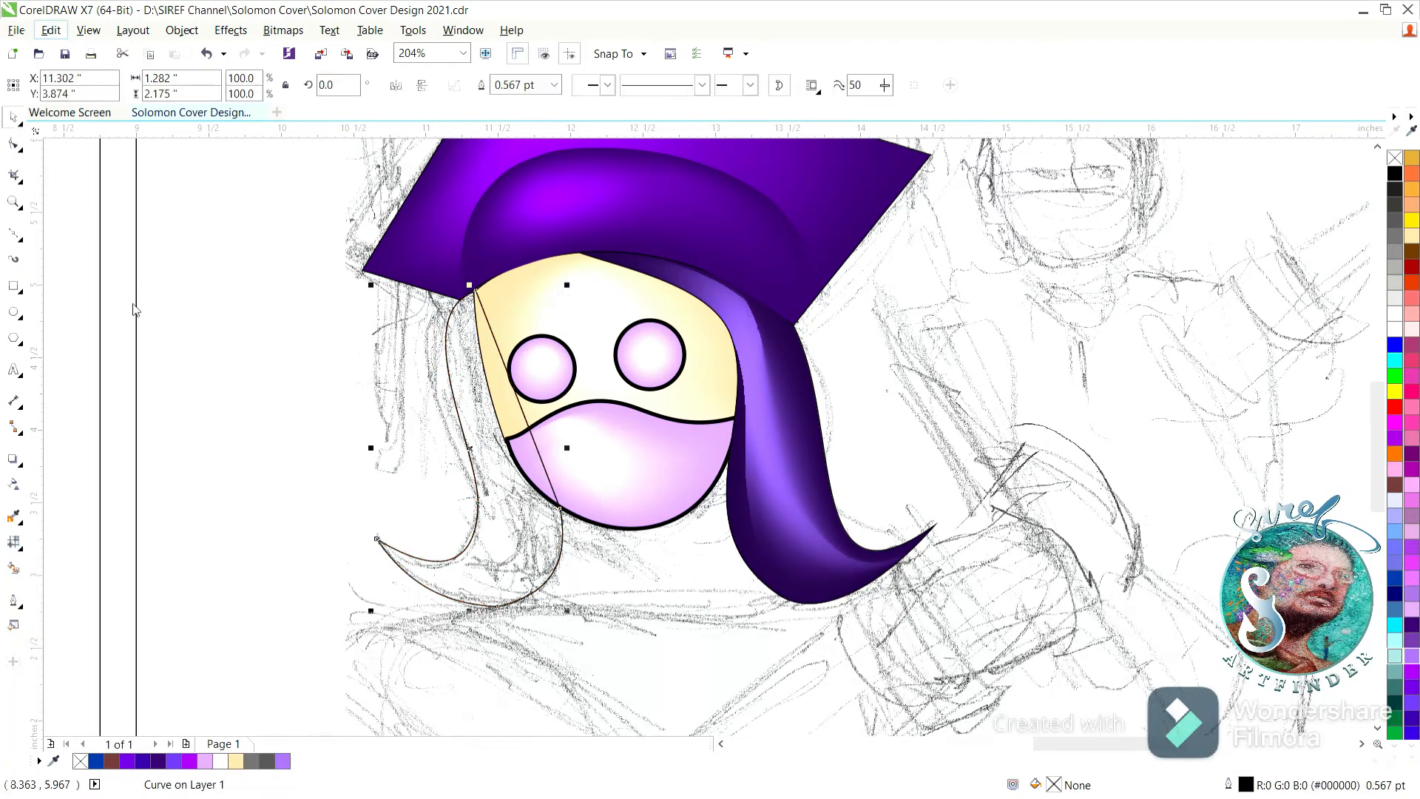
{"action": "left_click_drag", "start_coordinate": [150, 230], "coordinate": [788, 580]}
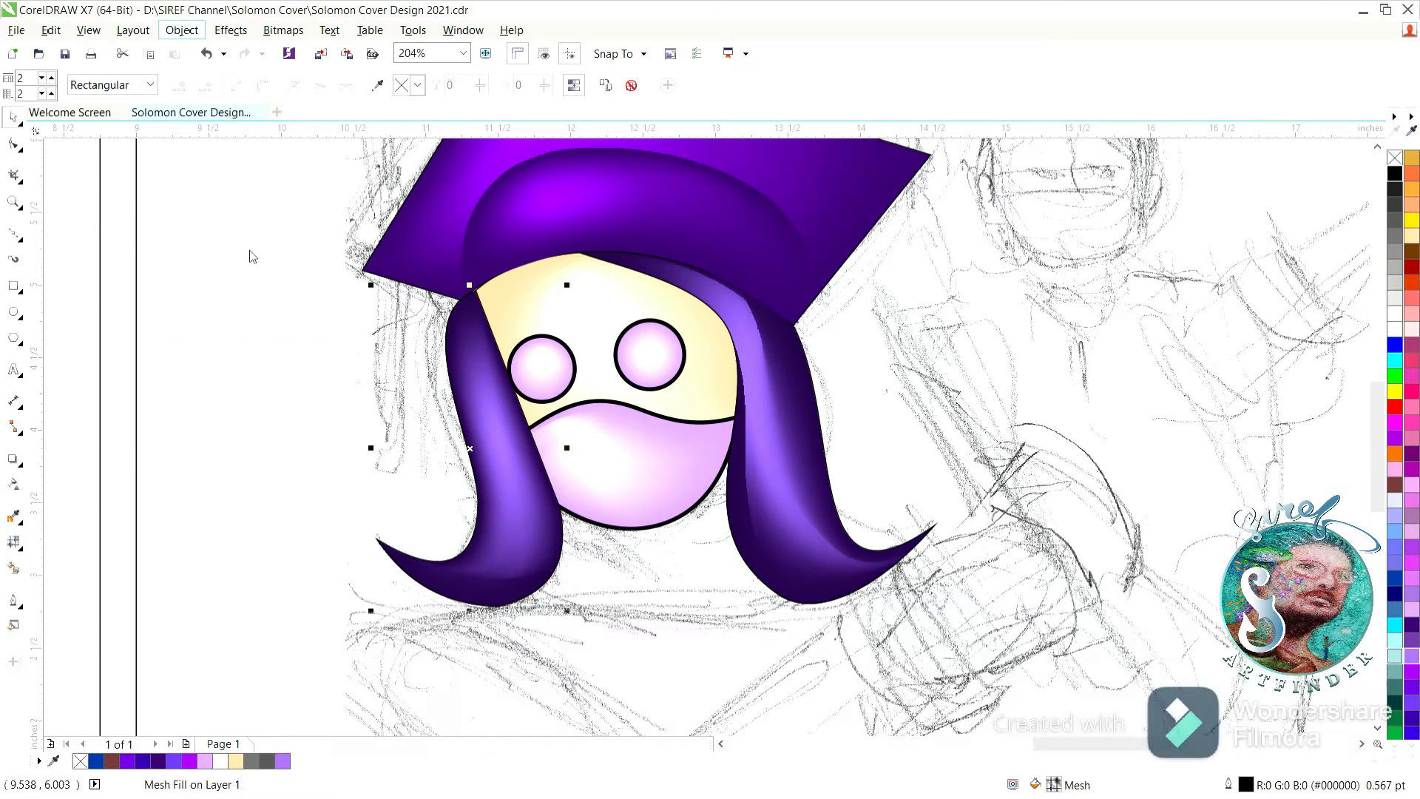
{"action": "left_click", "coordinate": [469, 356]}
{"action": "left_click", "coordinate": [529, 331]}
{"action": "left_click", "coordinate": [226, 381]}
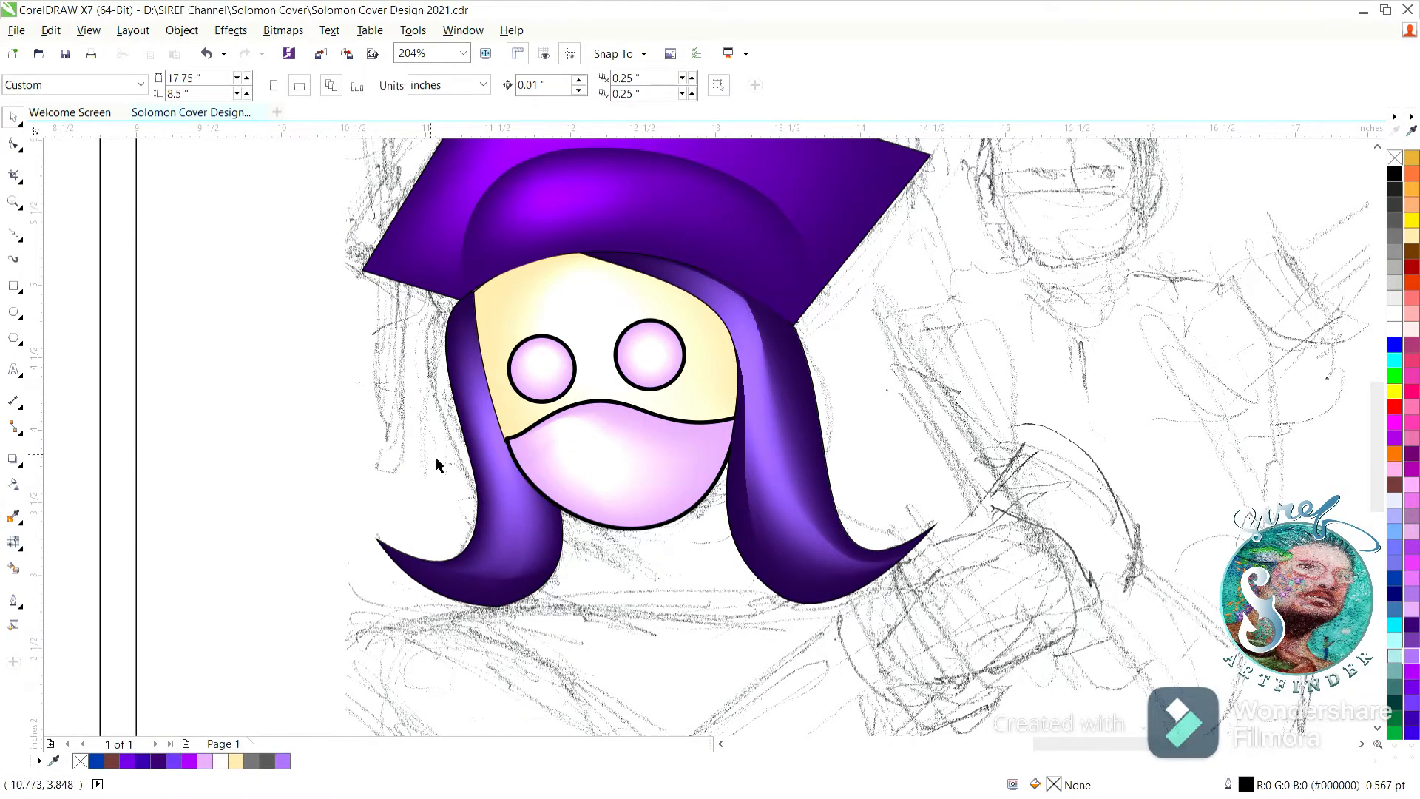
Shade the mesh nodes along the face's left edge with brown.
{"action": "left_click", "coordinate": [523, 328]}
{"action": "left_click", "coordinate": [13, 545]}
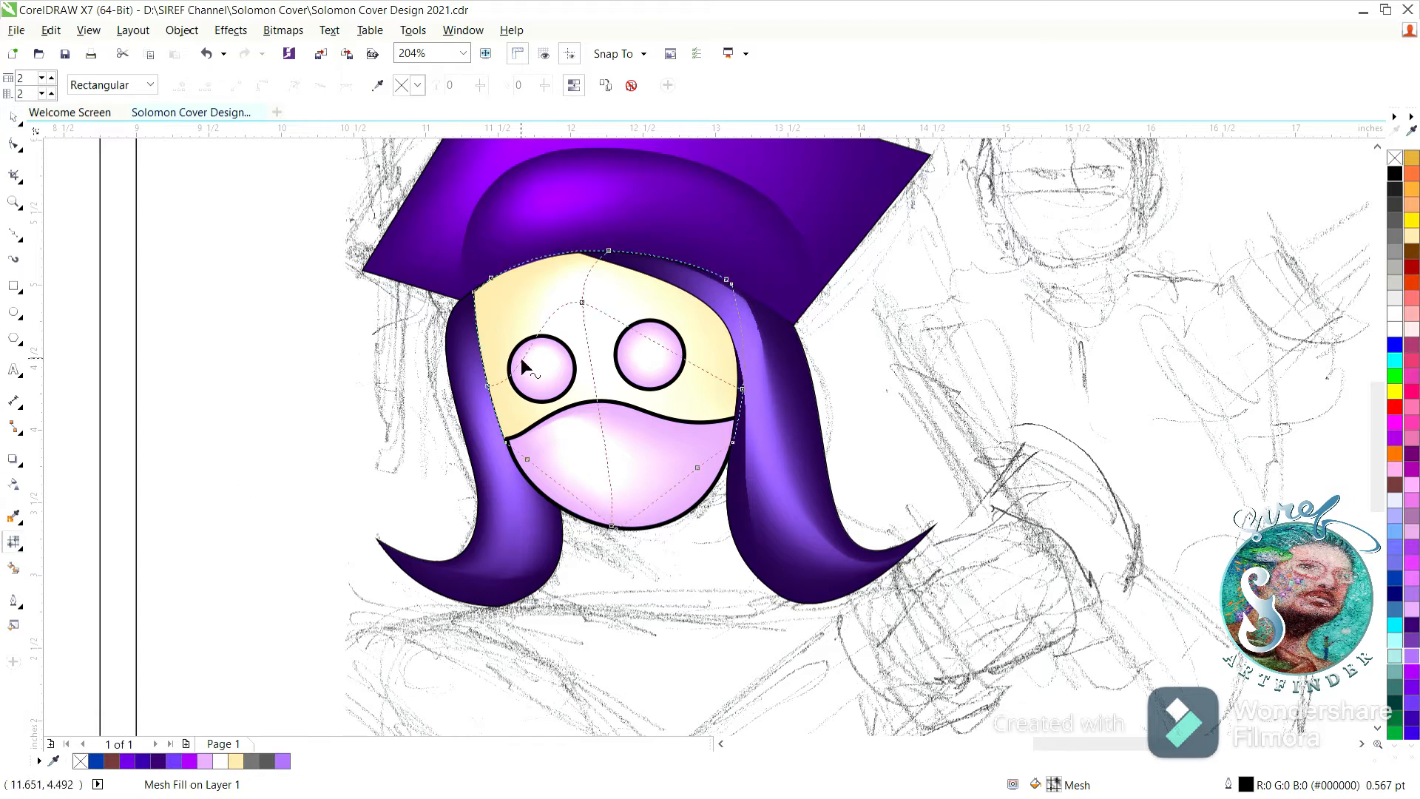
{"action": "left_click_drag", "start_coordinate": [451, 269], "coordinate": [504, 305]}
{"action": "left_click", "coordinate": [1414, 361]}
{"action": "left_click", "coordinate": [1413, 267]}
{"action": "left_click", "coordinate": [1414, 252]}
{"action": "left_click", "coordinate": [487, 386]}
{"action": "left_click", "coordinate": [1415, 251], "text": "ctrl"}
{"action": "left_click", "coordinate": [1415, 252], "text": "ctrl"}
{"action": "left_click", "coordinate": [1415, 252], "text": "ctrl"}
{"action": "left_click", "coordinate": [1415, 252], "text": "ctrl"}
{"action": "left_click", "coordinate": [505, 442]}
{"action": "left_click", "coordinate": [1415, 252], "text": "ctrl"}
{"action": "left_click", "coordinate": [1415, 252], "text": "ctrl"}
{"action": "left_click", "coordinate": [1416, 252], "text": "ctrl"}
{"action": "left_click", "coordinate": [1416, 252], "text": "ctrl"}
Shade the mesh node on the face's right edge with brown.
{"action": "left_click", "coordinate": [742, 389]}
{"action": "left_click", "coordinate": [1414, 253], "text": "ctrl"}
{"action": "left_click", "coordinate": [1414, 252], "text": "ctrl"}
{"action": "left_click", "coordinate": [1414, 252], "text": "ctrl"}
{"action": "left_click", "coordinate": [1413, 252], "text": "ctrl"}
{"action": "left_click", "coordinate": [1414, 252], "text": "ctrl"}
{"action": "left_click", "coordinate": [1413, 253], "text": "ctrl"}
{"action": "left_click", "coordinate": [13, 118]}
{"action": "left_click", "coordinate": [141, 251]}
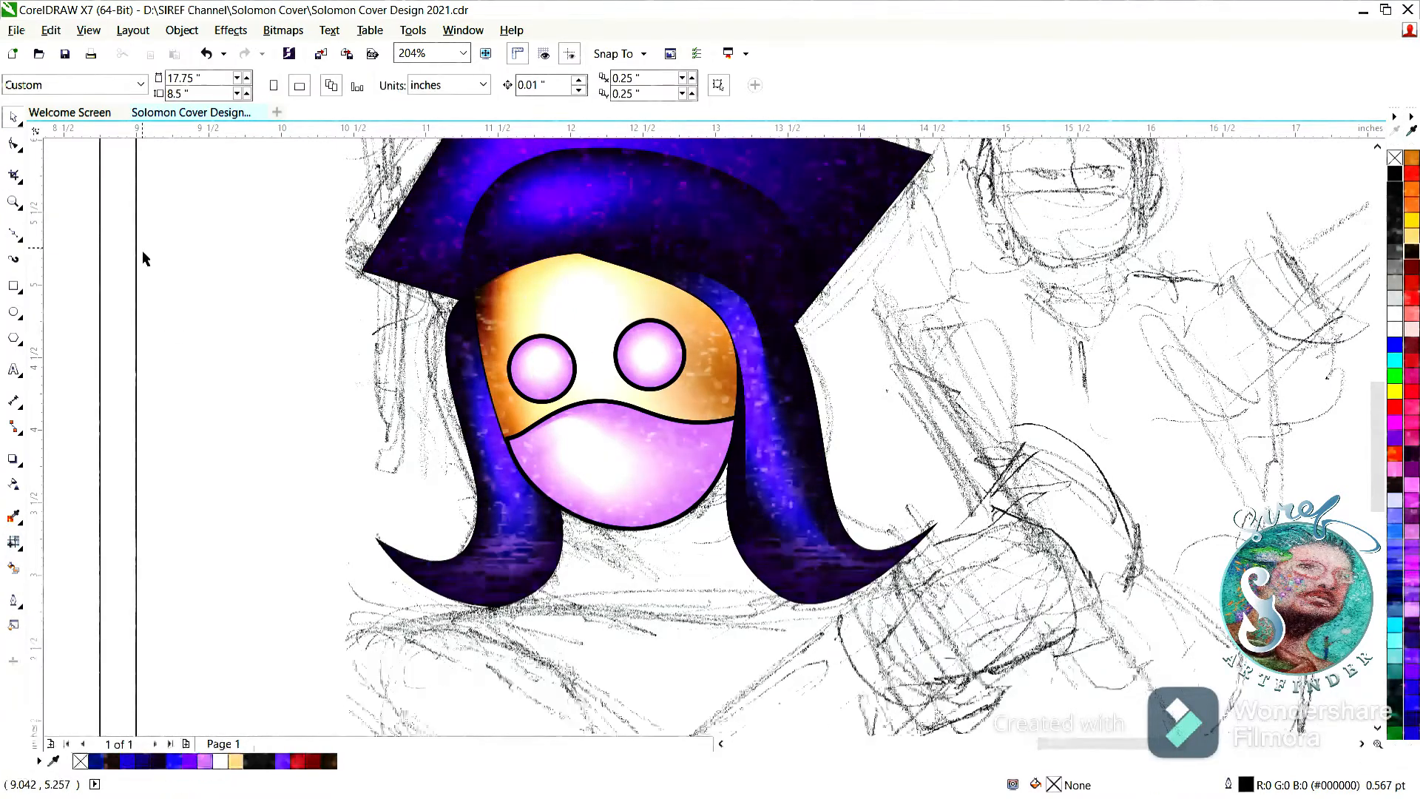
Delete both eye circles and stretch the pink lower-face shape upward over the face.
{"action": "left_click", "coordinate": [543, 369]}
{"action": "left_click", "coordinate": [653, 373], "text": "shift"}
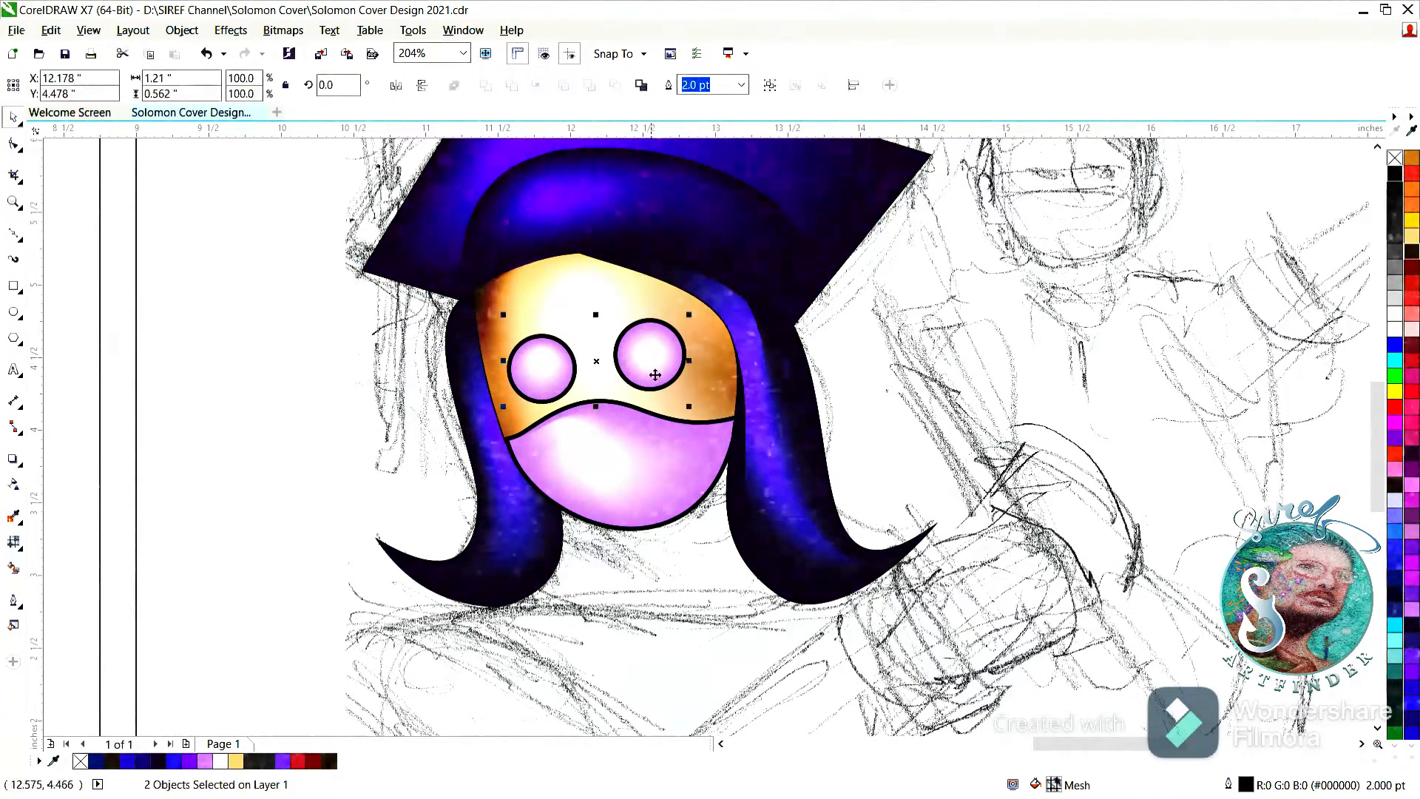
{"action": "key", "text": "Delete"}
{"action": "left_click", "coordinate": [614, 459]}
{"action": "left_click_drag", "start_coordinate": [621, 394], "coordinate": [620, 367]}
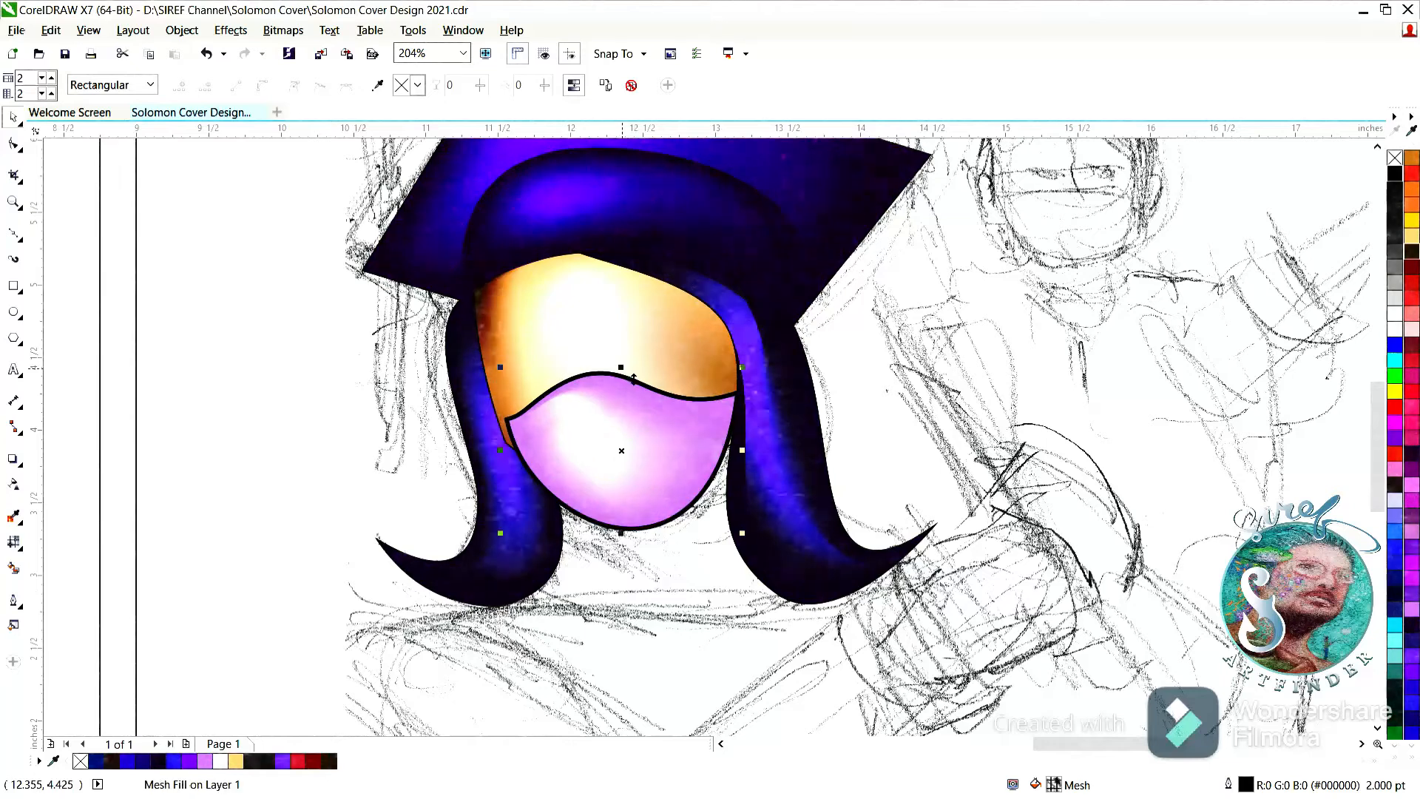
Stretch the pink lower-face shape leftward so it reaches the face's left edge.
{"action": "left_click_drag", "start_coordinate": [499, 449], "coordinate": [488, 450]}
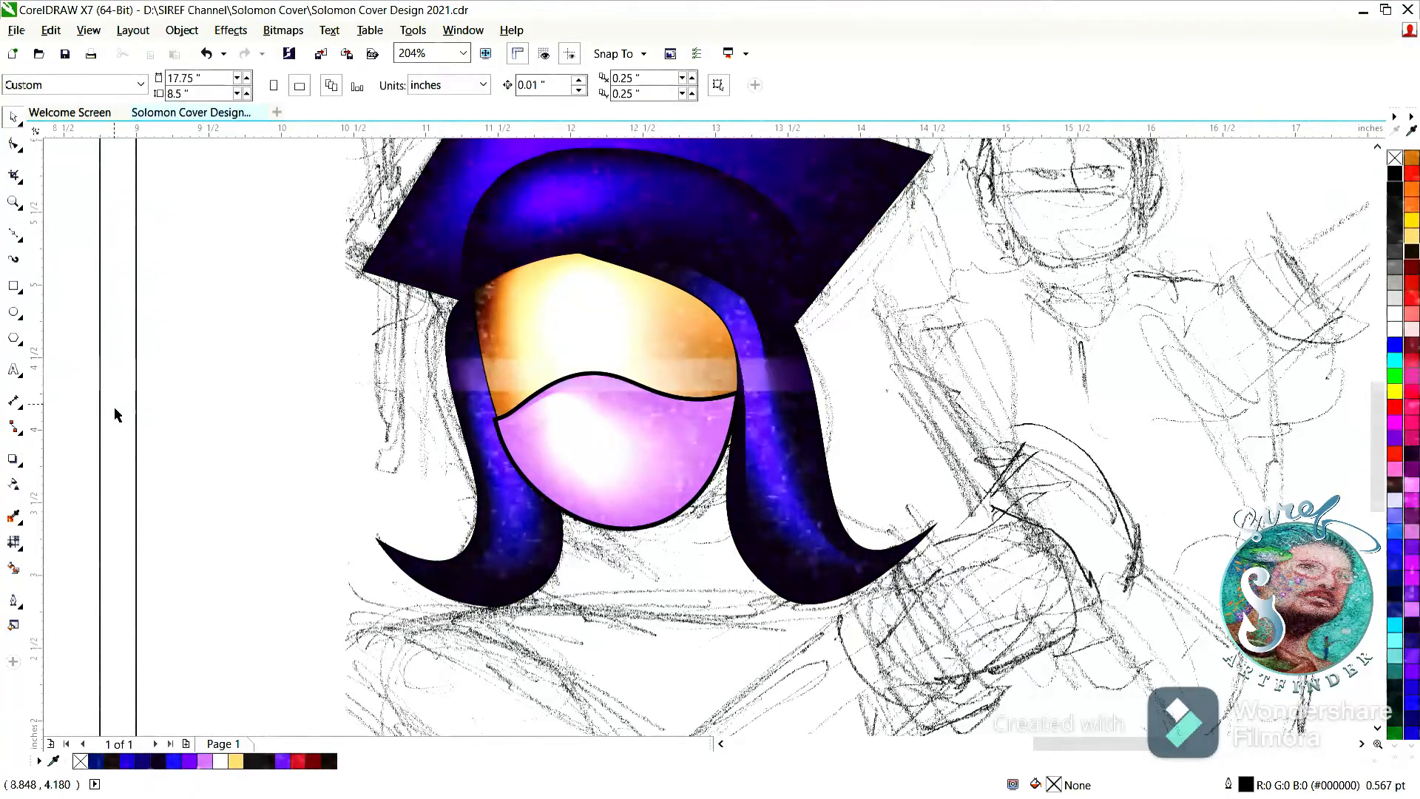
{"action": "double_click", "coordinate": [15, 202]}
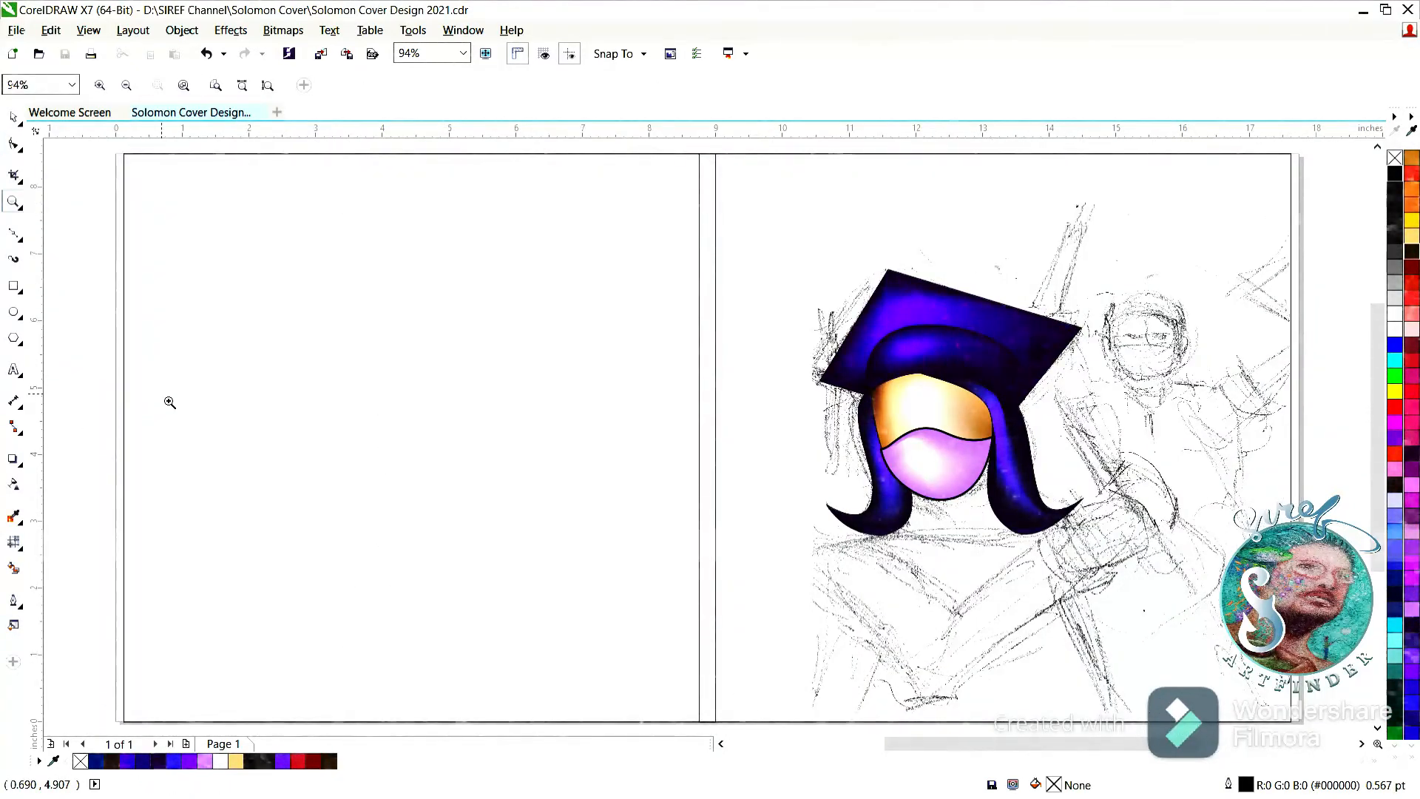
Draw a closed neck outline about 2.4 by 1.5 inches below the face, curved along its bottom between the two hair strands.
{"action": "left_click_drag", "start_coordinate": [695, 446], "coordinate": [1175, 651]}
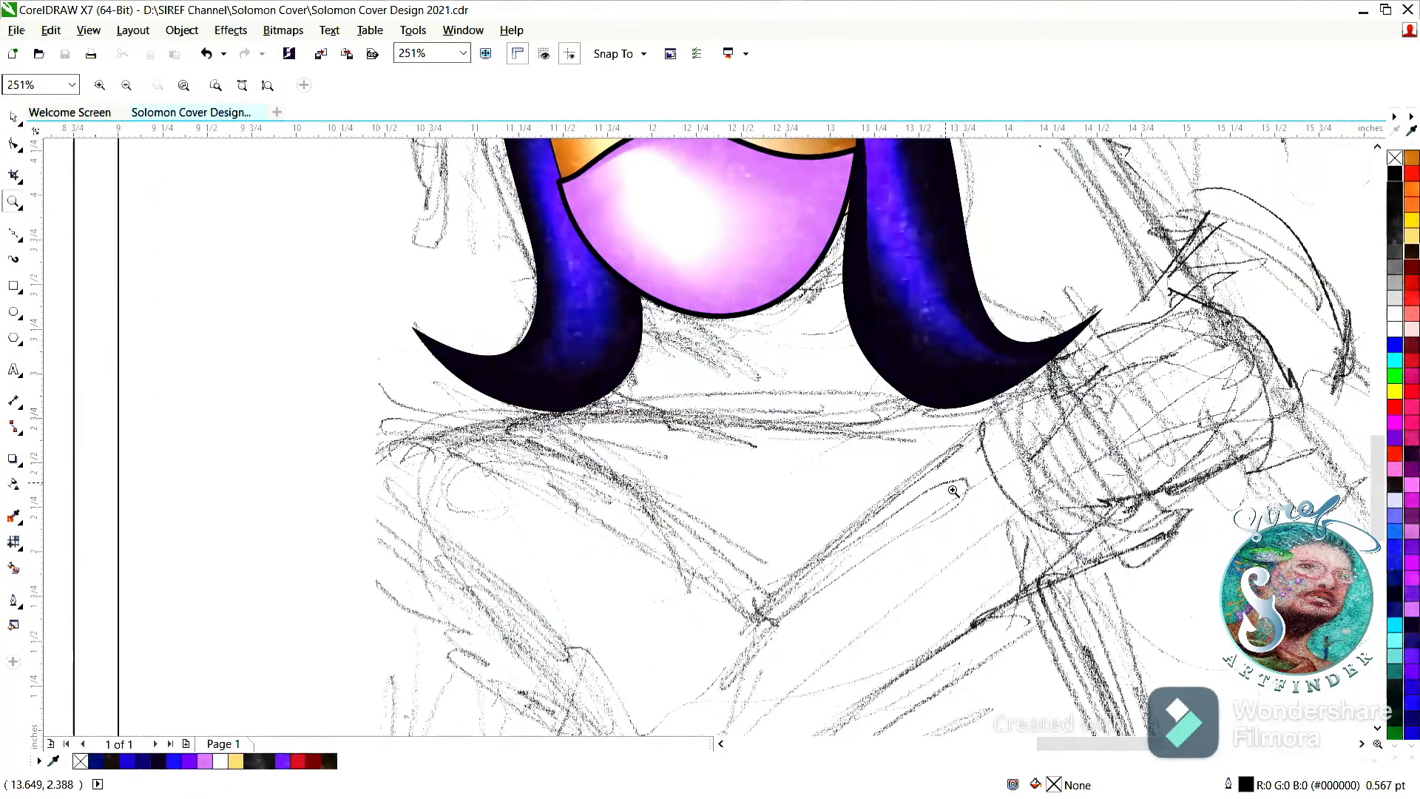
{"action": "key", "text": "F10"}
{"action": "left_click", "coordinate": [562, 413]}
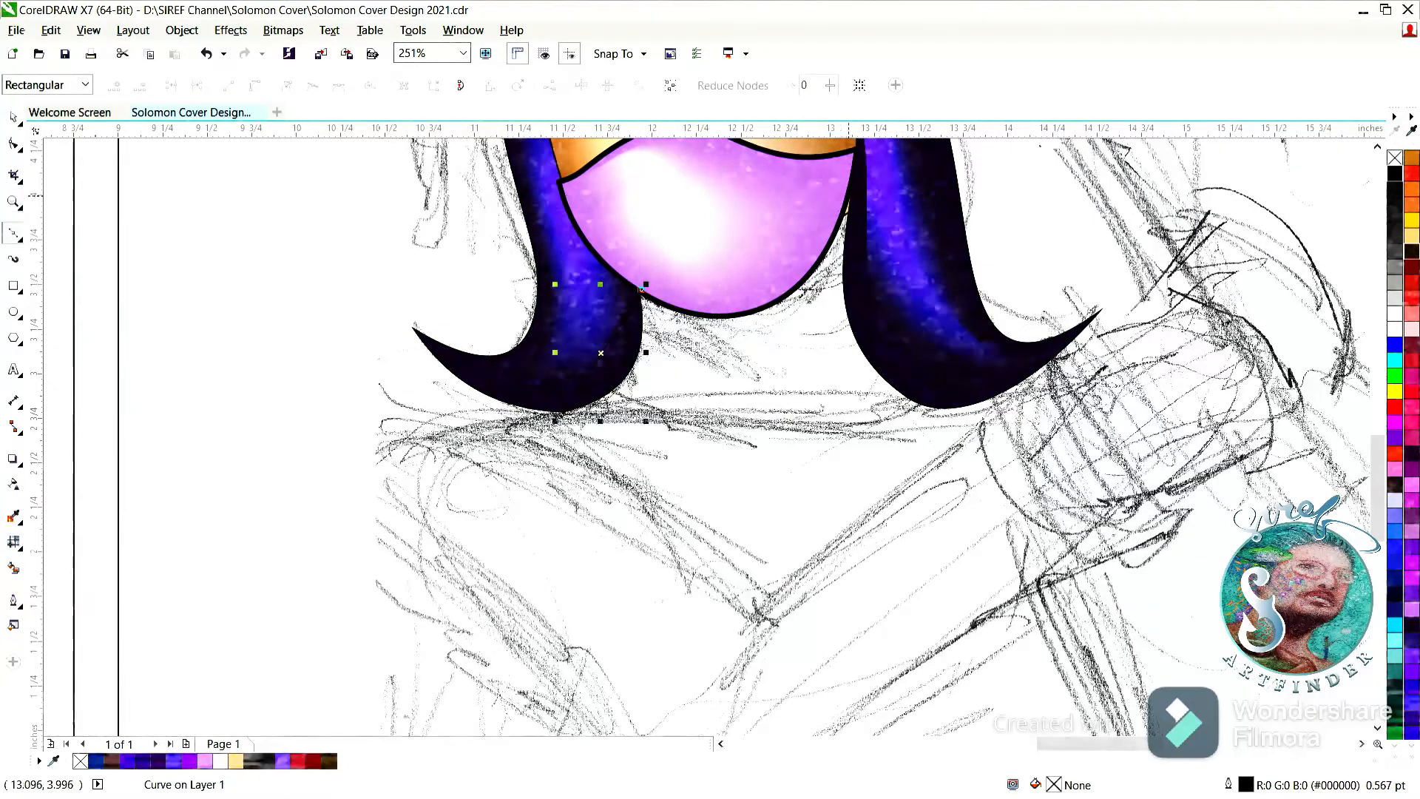
{"action": "left_click_drag", "start_coordinate": [561, 411], "coordinate": [409, 323]}
{"action": "key", "text": "space"}
Copy the face's skin-toned mesh fill to the neck shape.
{"action": "scroll", "coordinate": [668, 427], "scroll_direction": "up", "scroll_amount": 2}
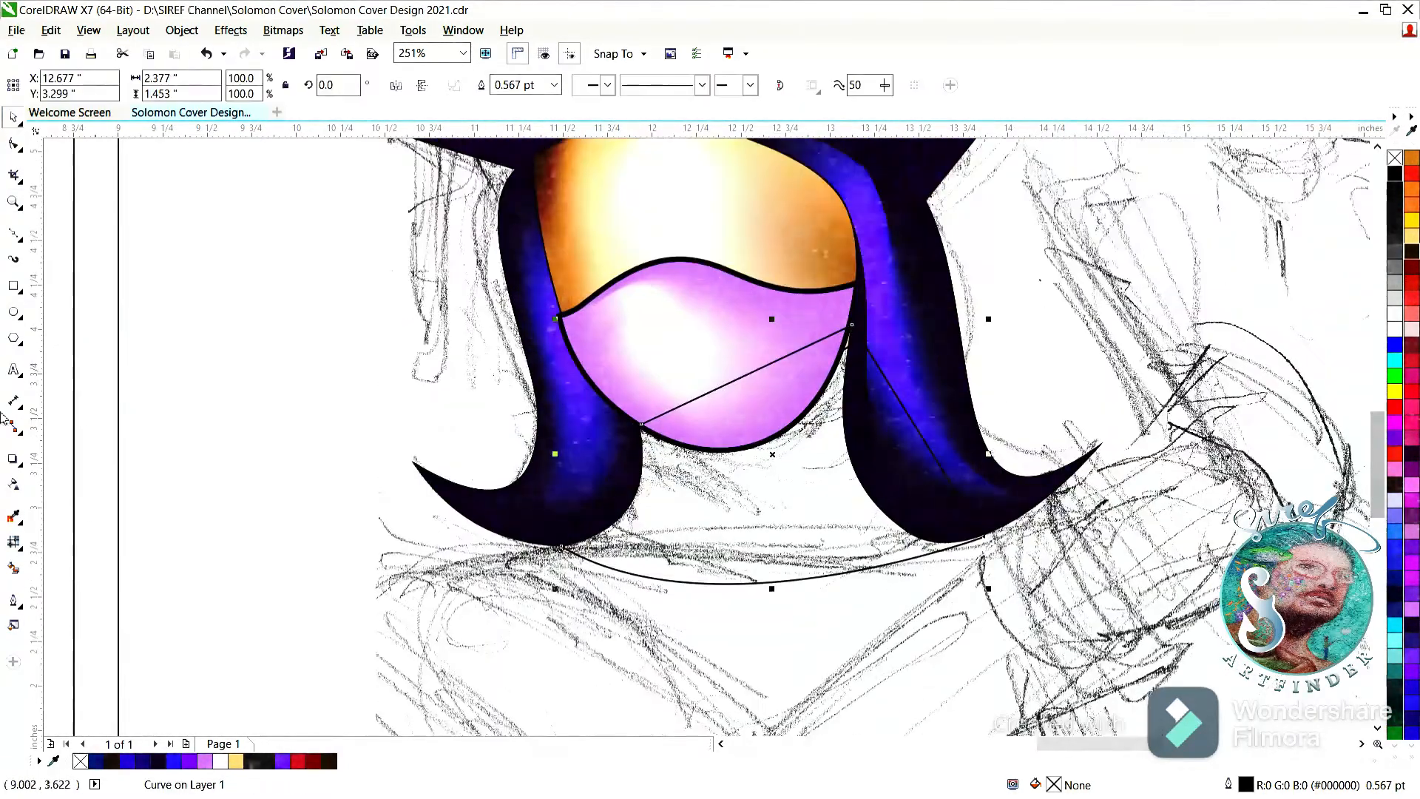
{"action": "left_click", "coordinate": [608, 247]}
{"action": "left_click", "coordinate": [182, 31]}
{"action": "key", "text": "ctrl+Page_Down"}
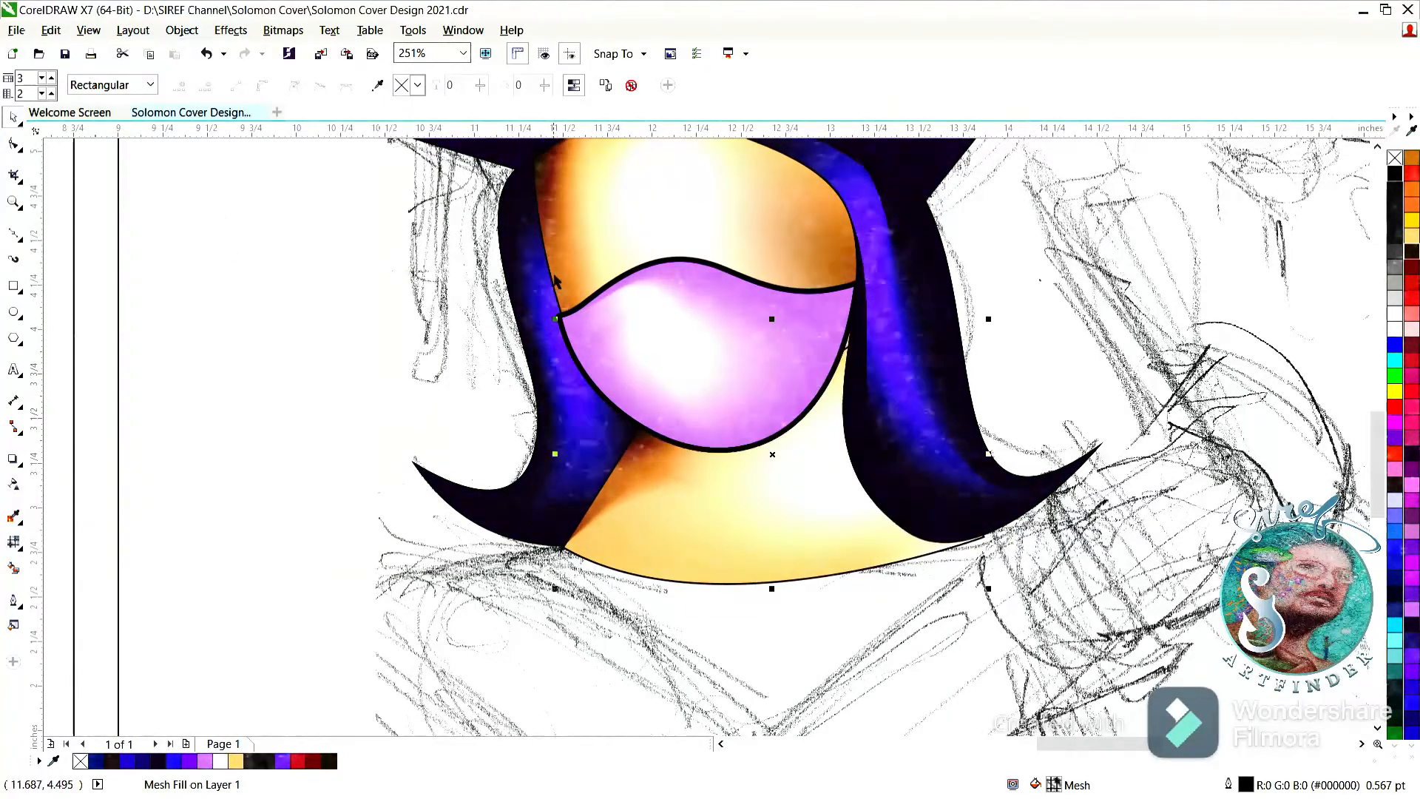
Place the neck shape behind the left hair strand and save the document.
{"action": "left_click", "coordinate": [429, 386]}
{"action": "left_click", "coordinate": [574, 502]}
{"action": "left_click", "coordinate": [93, 279]}
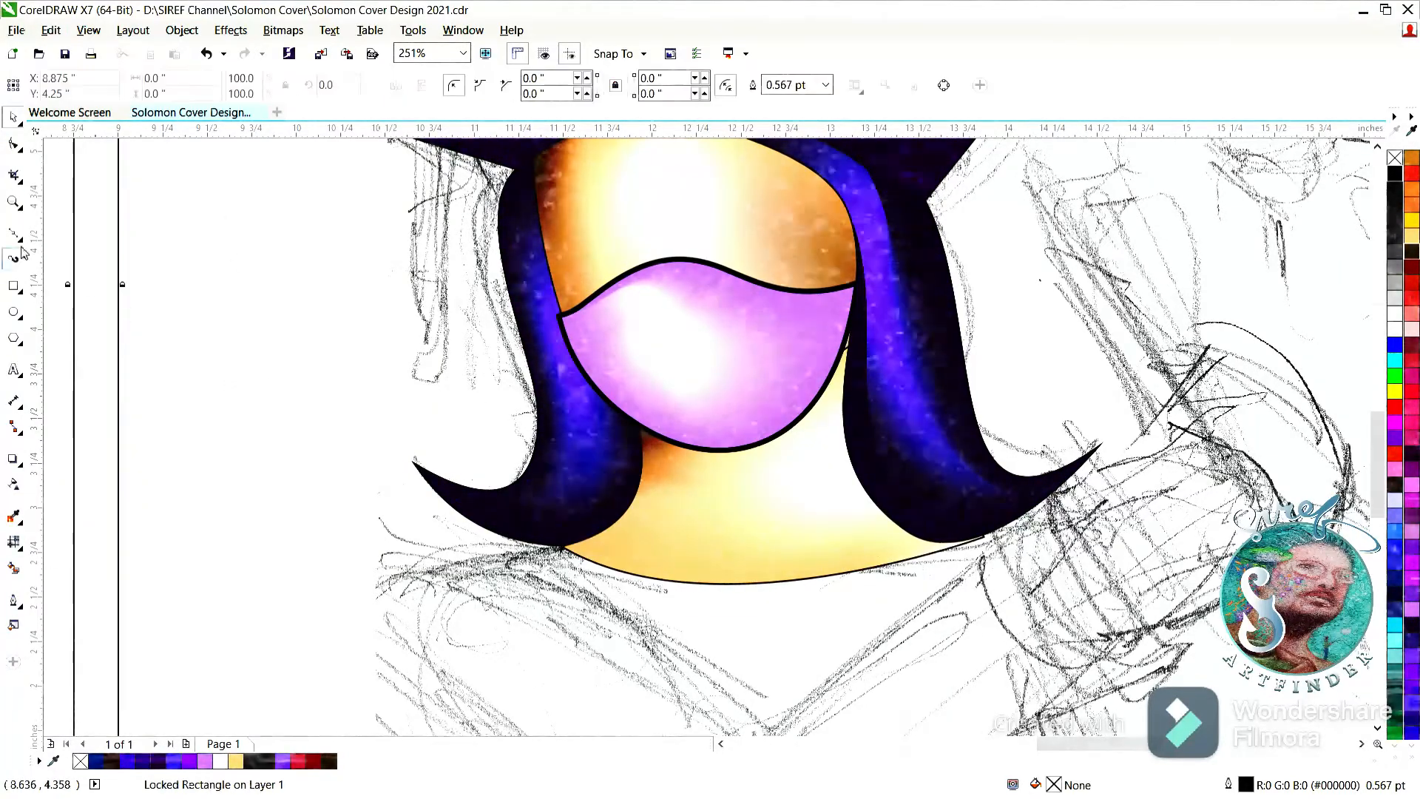
{"action": "double_click", "coordinate": [14, 203]}
{"action": "key", "text": "ctrl+s"}
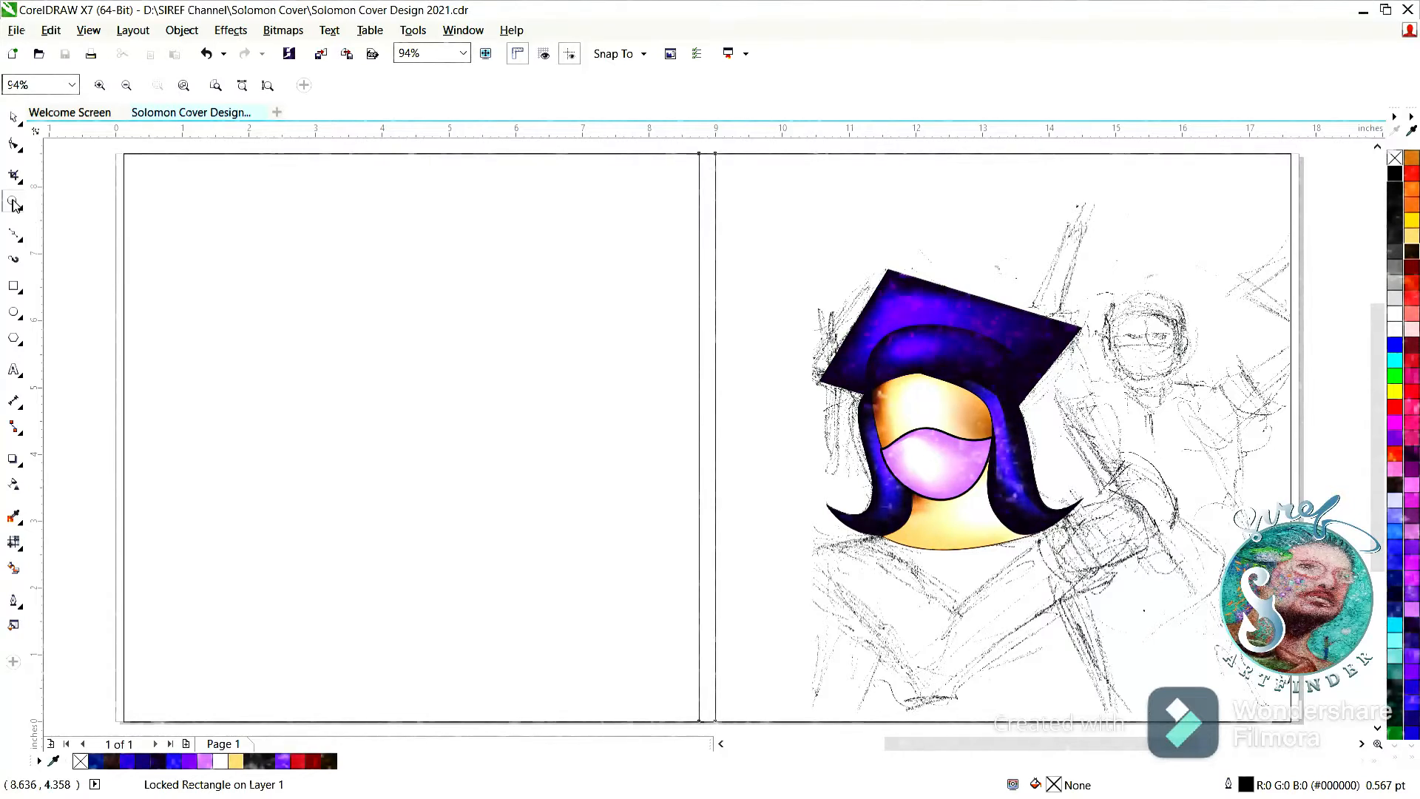
Draw a closed four-sided collar outline about 3.6 by 1.3 inches below the neck, pointing down to the sketched V.
{"action": "left_click_drag", "start_coordinate": [735, 440], "coordinate": [1204, 661]}
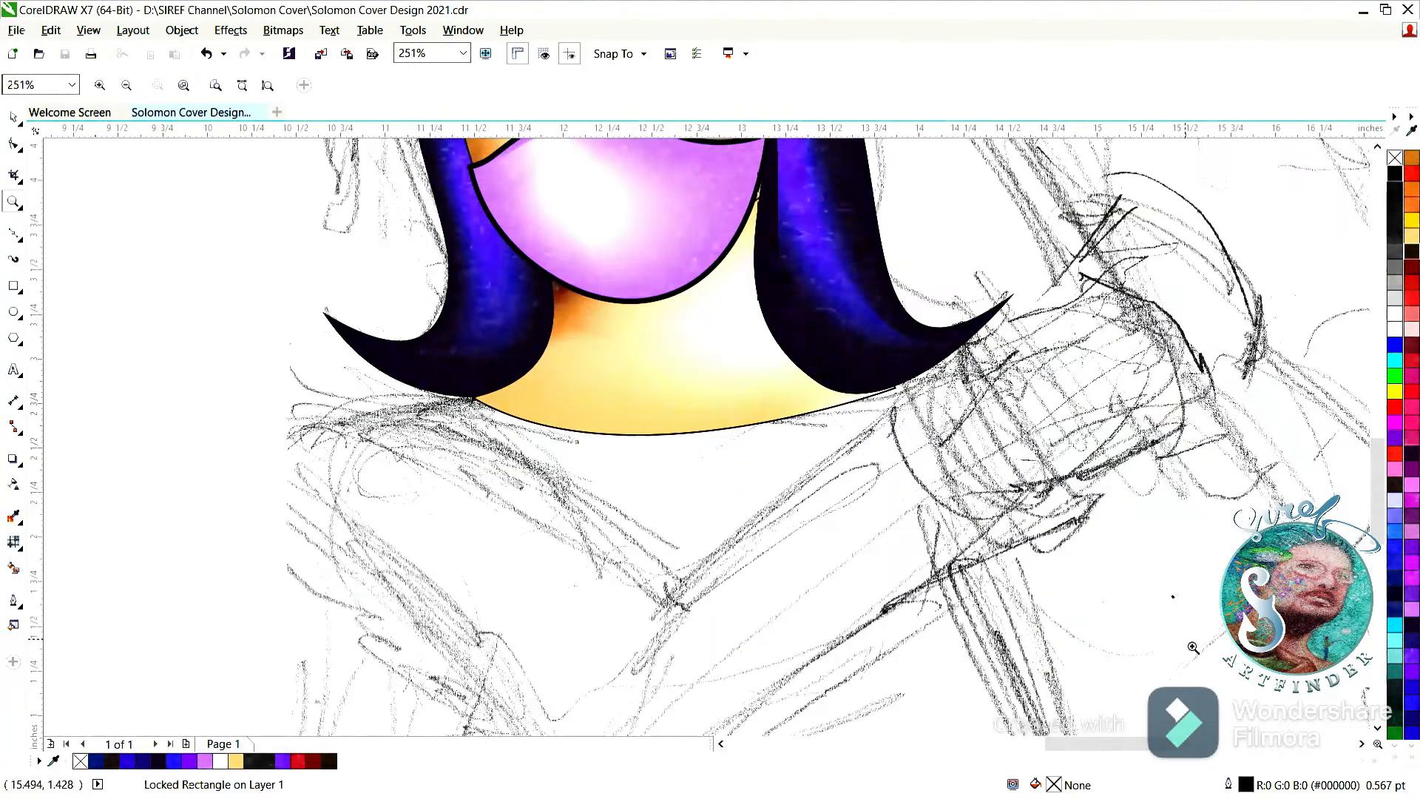
{"action": "left_click", "coordinate": [14, 234]}
{"action": "left_click", "coordinate": [283, 436]}
{"action": "left_click", "coordinate": [473, 396]}
{"action": "left_click", "coordinate": [924, 368]}
{"action": "left_click", "coordinate": [665, 610]}
{"action": "left_click", "coordinate": [283, 436]}
{"action": "left_click", "coordinate": [14, 117]}
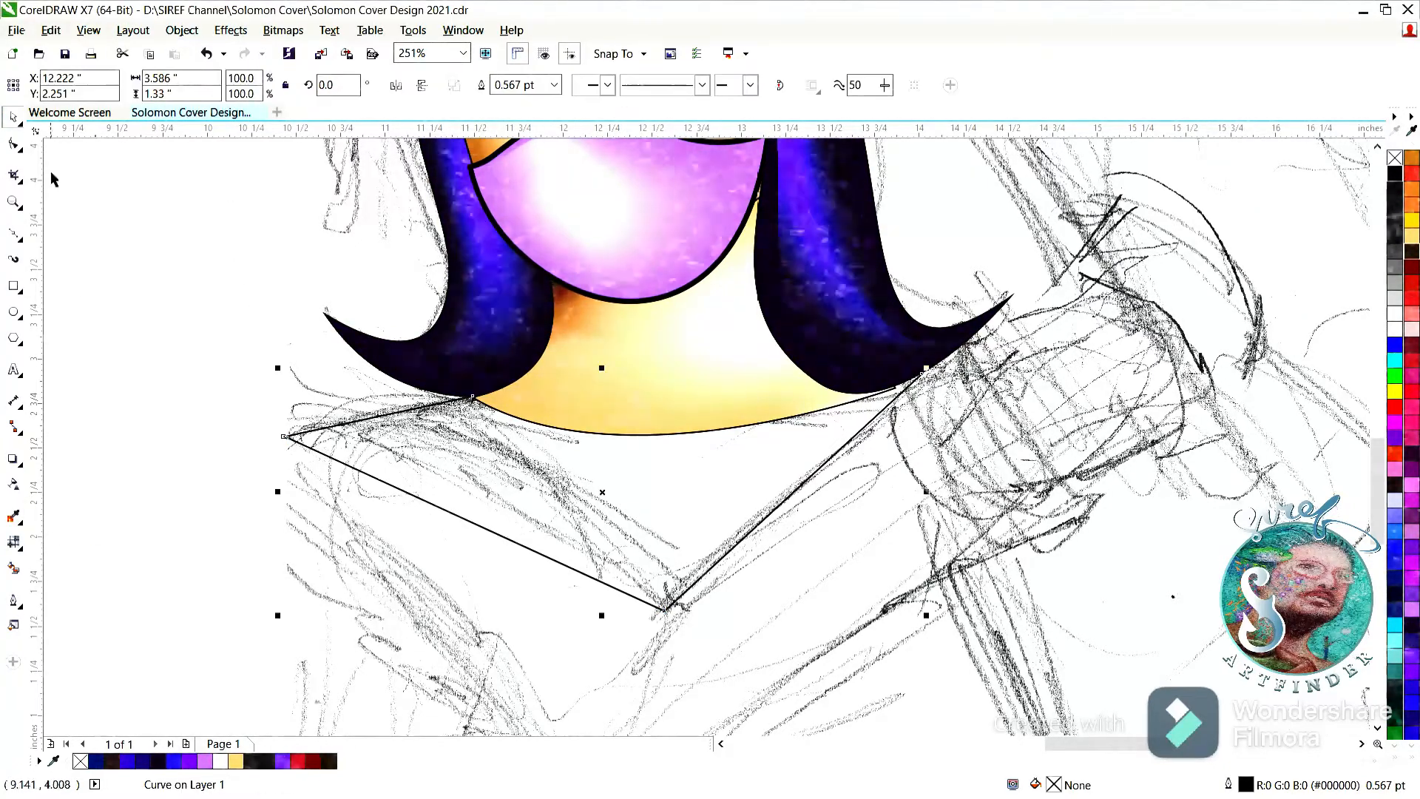
Copy the pink lower-face mesh fill to the collar shape and place the collar behind the neck.
{"action": "left_click", "coordinate": [105, 245]}
{"action": "left_click", "coordinate": [695, 469]}
{"action": "left_click", "coordinate": [626, 264]}
{"action": "left_click", "coordinate": [300, 382]}
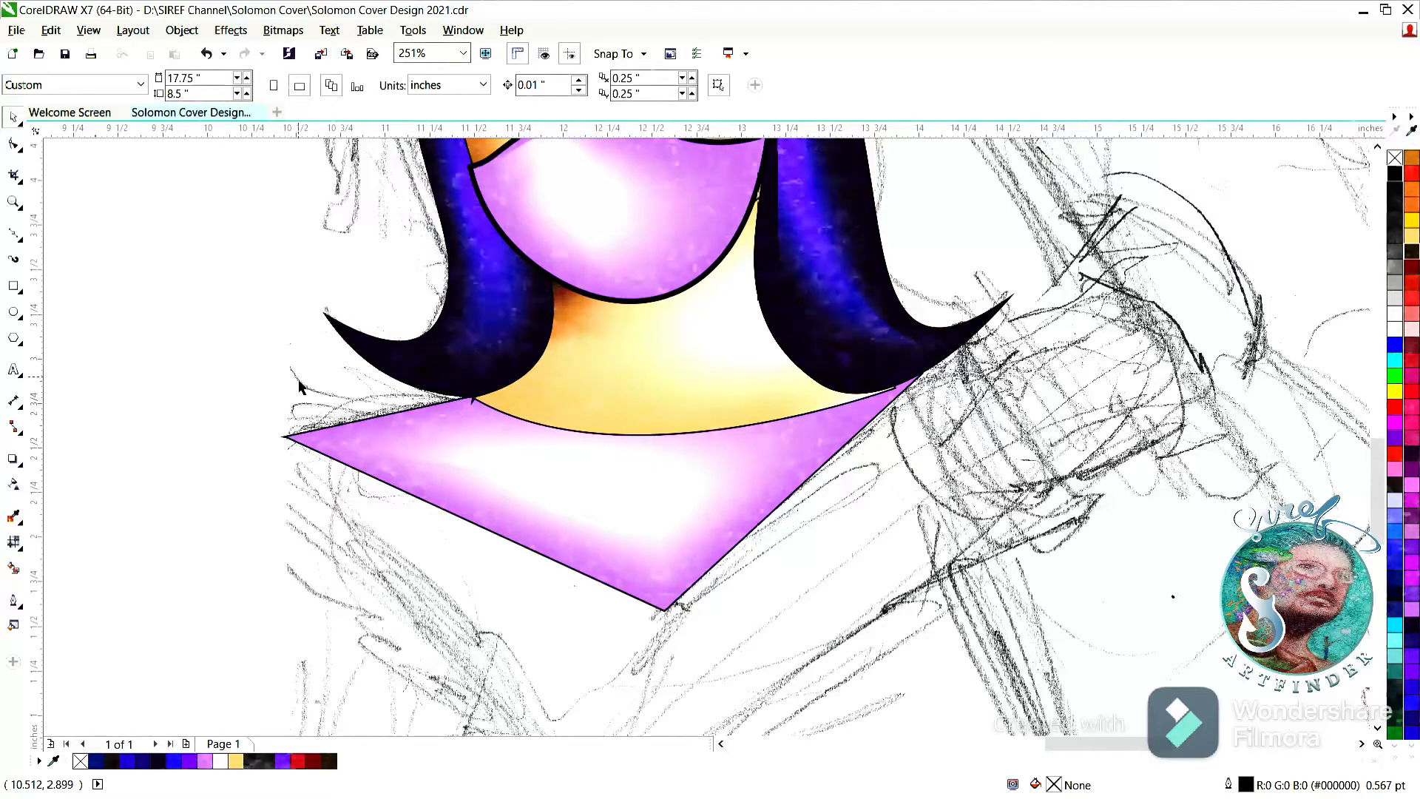
Bend the collar's lower-left edge into a curve by adjusting its mesh nodes, and save the document.
{"action": "left_click", "coordinate": [370, 457]}
{"action": "left_click", "coordinate": [13, 542]}
{"action": "left_click_drag", "start_coordinate": [457, 515], "coordinate": [461, 497]}
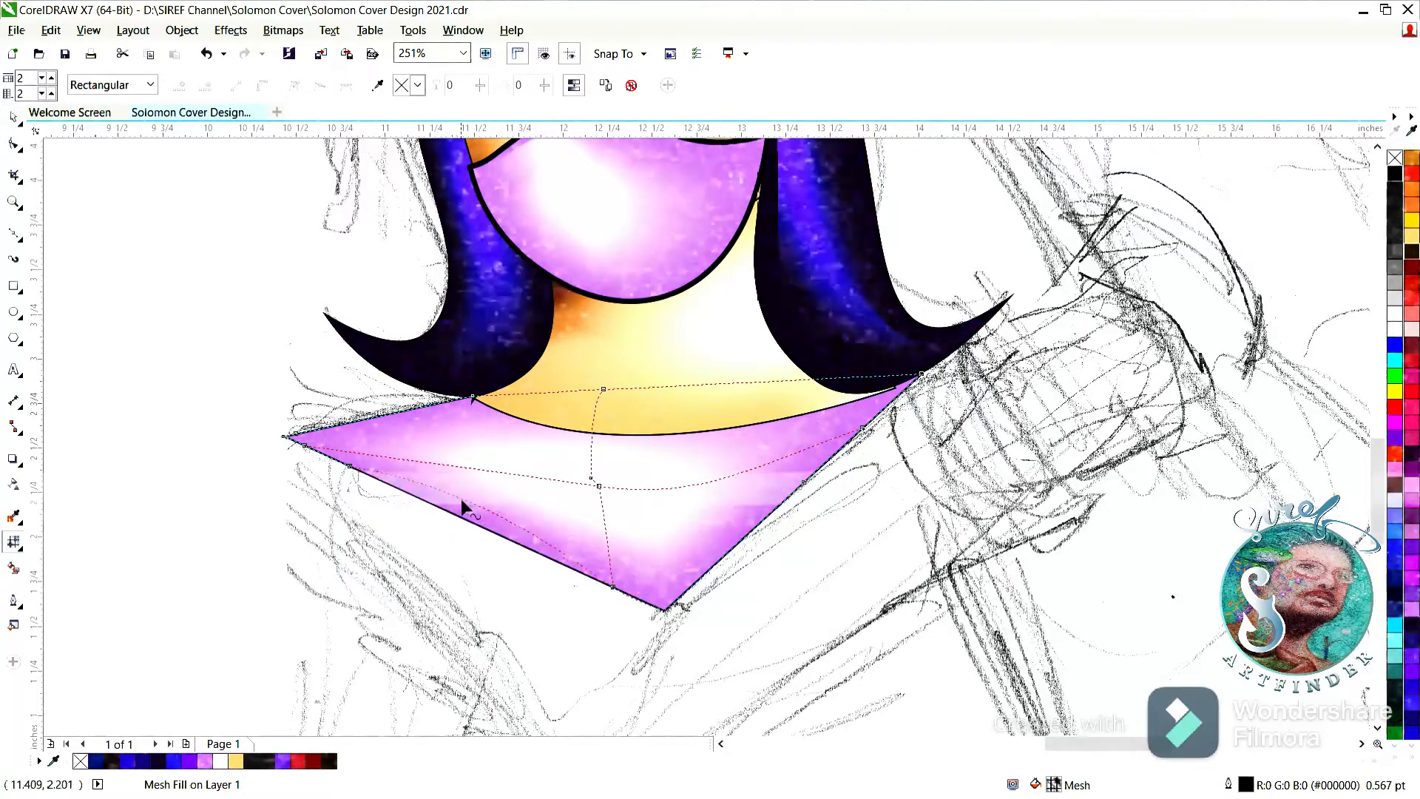
{"action": "left_click_drag", "start_coordinate": [350, 466], "coordinate": [348, 450]}
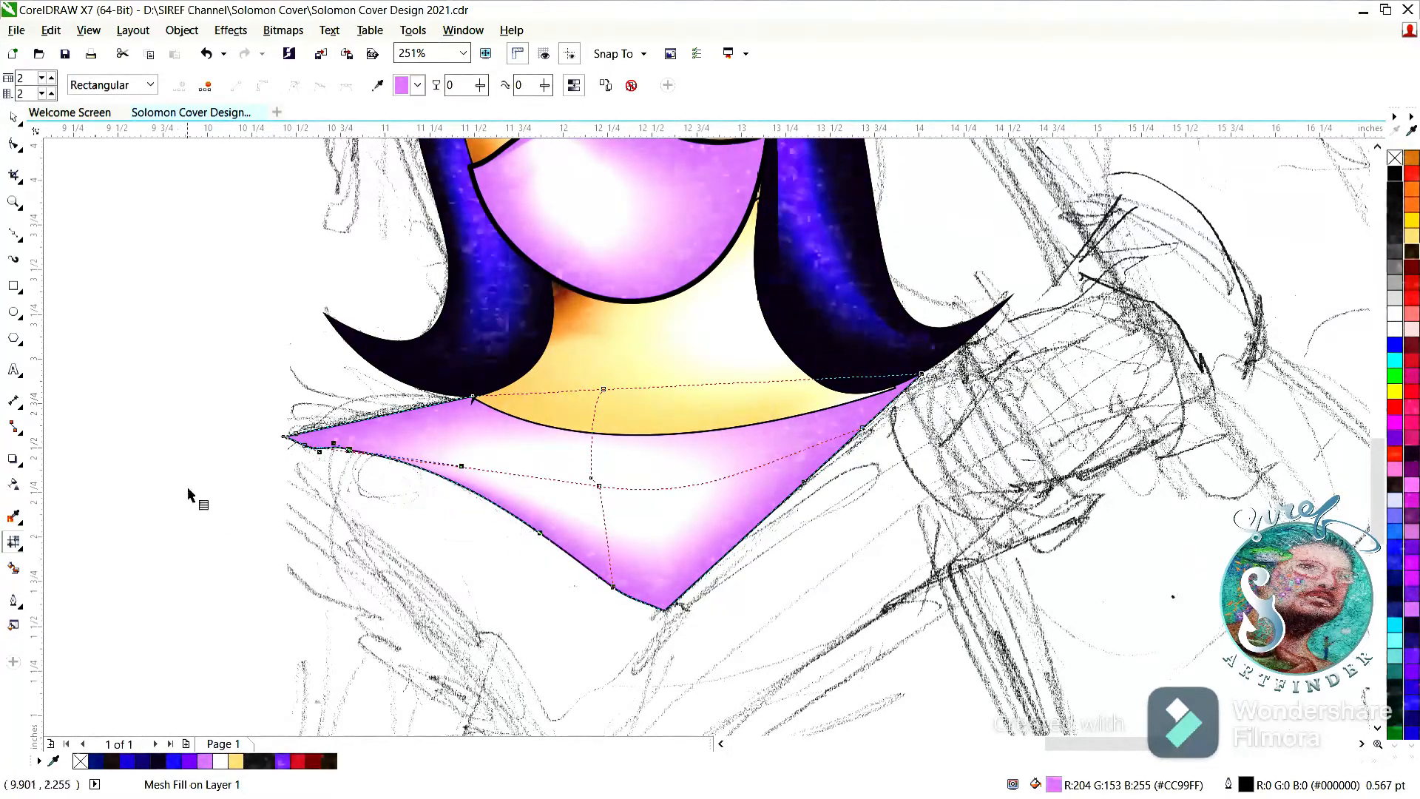
{"action": "double_click", "coordinate": [16, 205]}
{"action": "left_click", "coordinate": [13, 117]}
{"action": "left_click", "coordinate": [231, 298]}
{"action": "key", "text": "ctrl+s"}
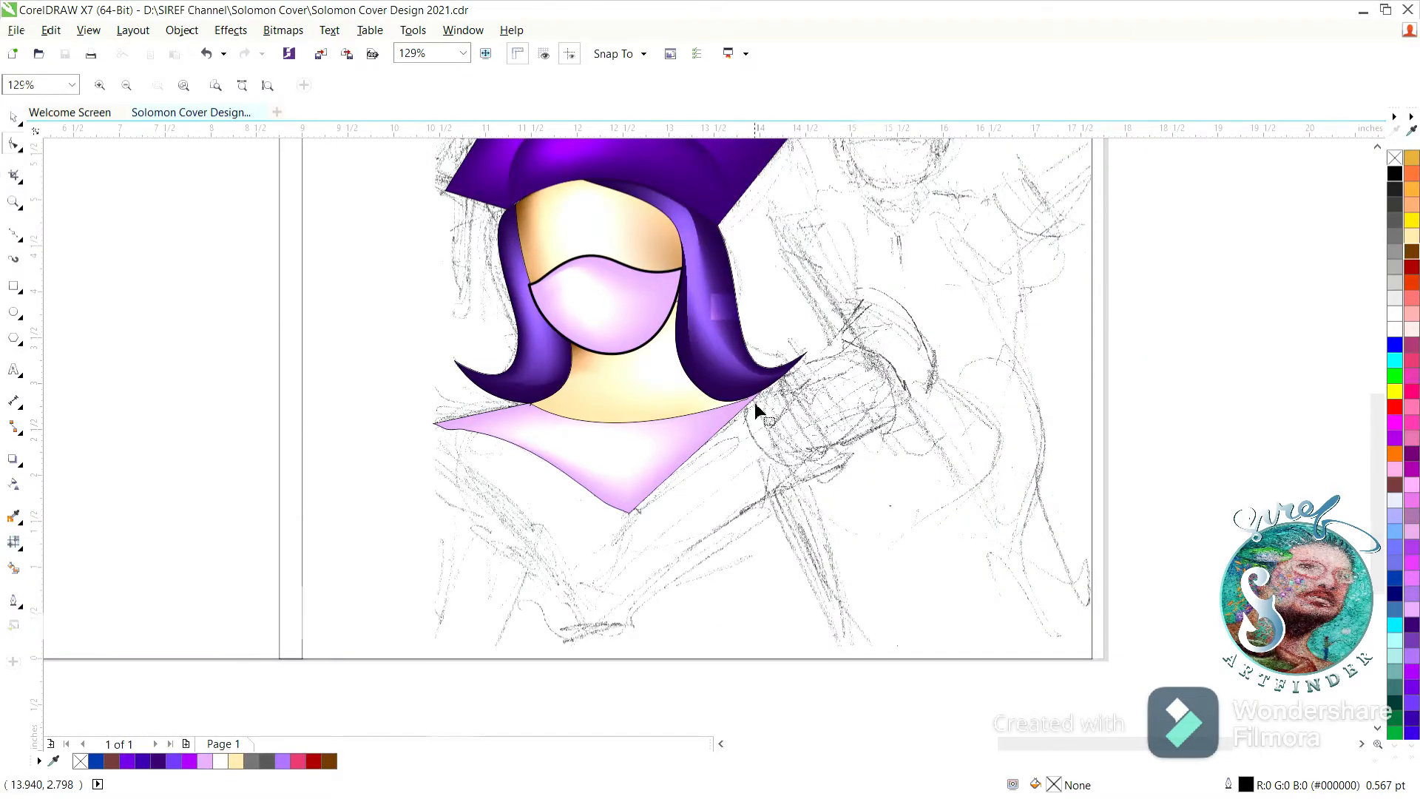
Draw a closed curved shape from the right hair tip around the sketched shoulder and down toward the lower chest.
{"action": "left_click", "coordinate": [14, 234]}
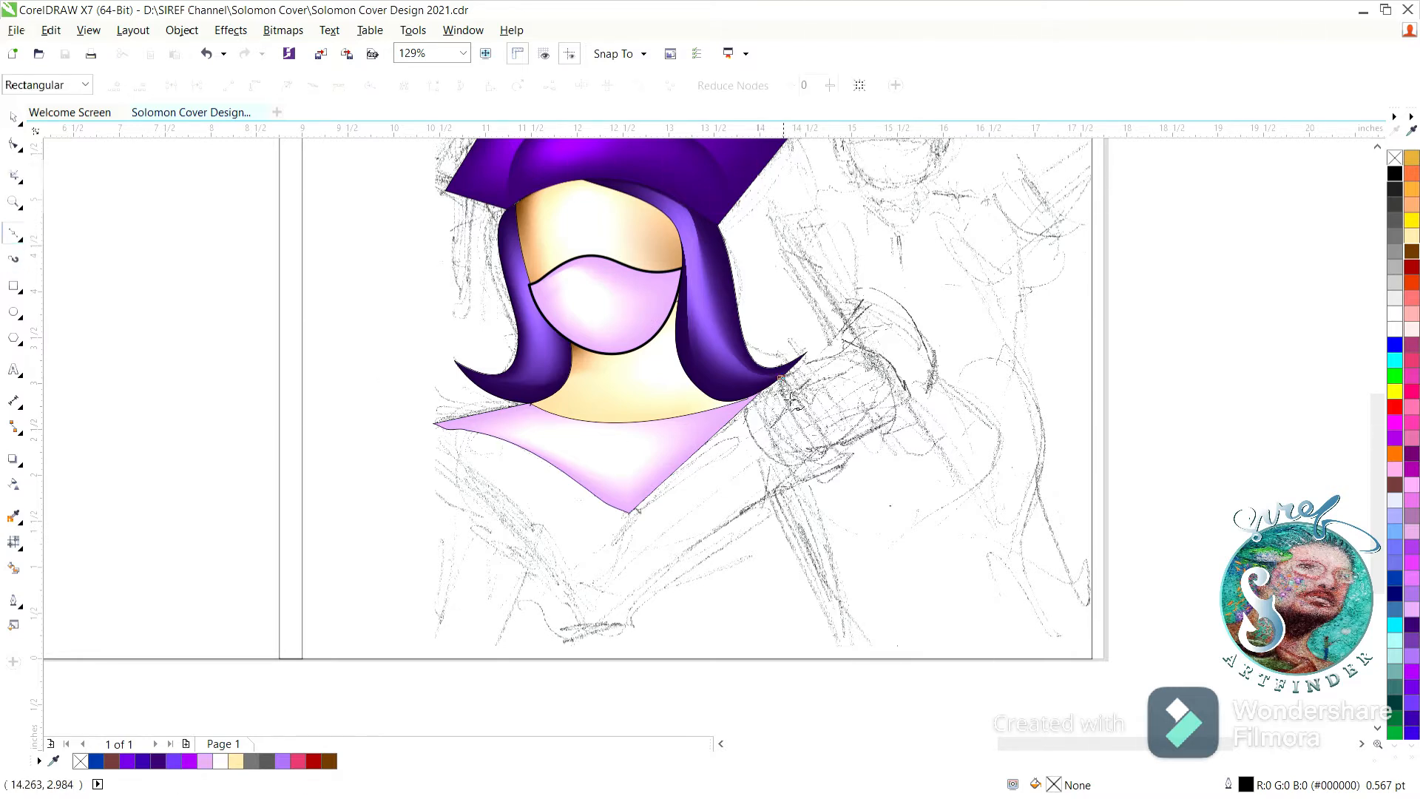
{"action": "left_click_drag", "start_coordinate": [918, 494], "coordinate": [917, 494]}
{"action": "left_click_drag", "start_coordinate": [628, 623], "coordinate": [560, 640]}
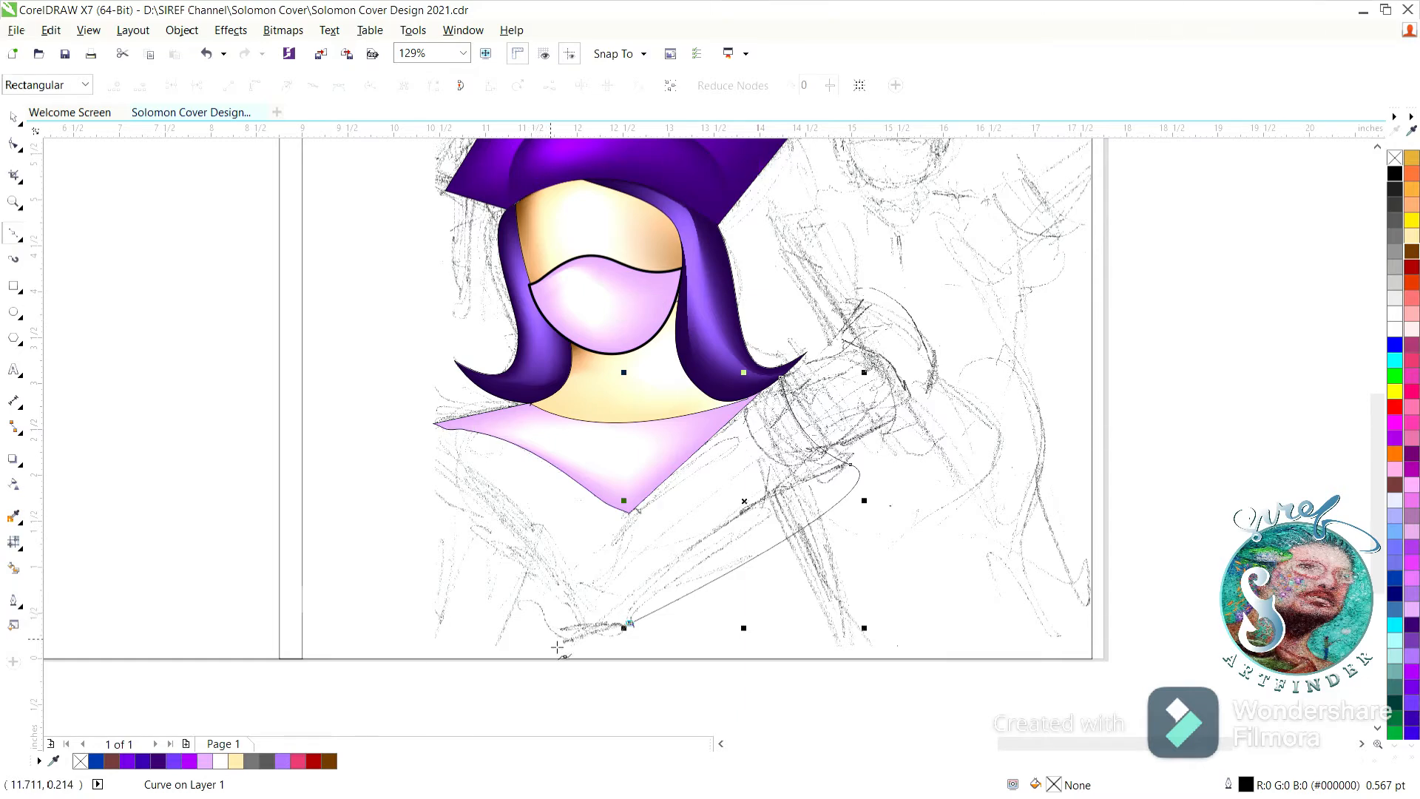
{"action": "left_click_drag", "start_coordinate": [782, 378], "coordinate": [737, 436]}
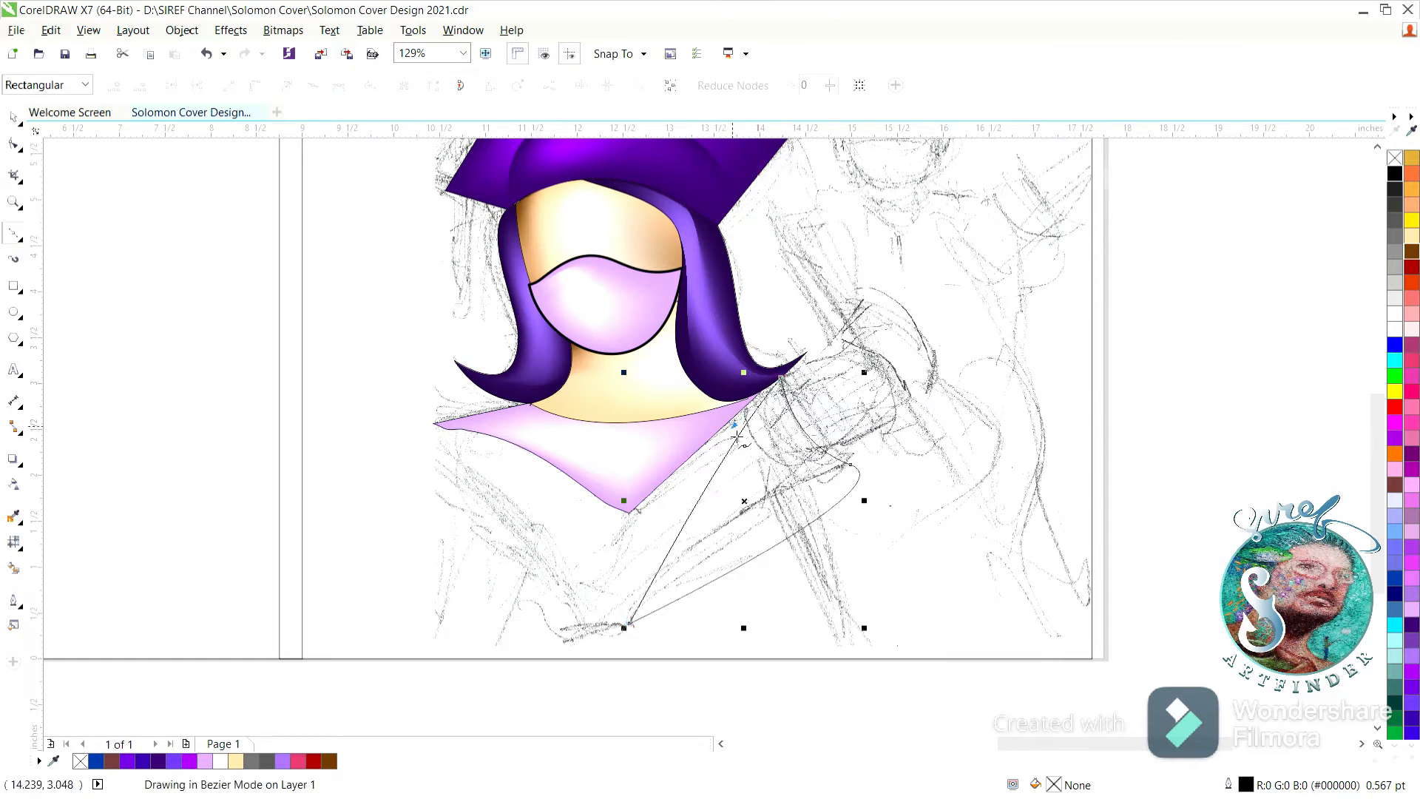
Curve the segments of the shoulder shape and give it the collar's pink mesh fill.
{"action": "left_click_drag", "start_coordinate": [651, 481], "coordinate": [921, 670]}
{"action": "left_click", "coordinate": [14, 144]}
{"action": "left_click", "coordinate": [286, 87]}
{"action": "left_click", "coordinate": [903, 452]}
{"action": "left_click", "coordinate": [13, 117]}
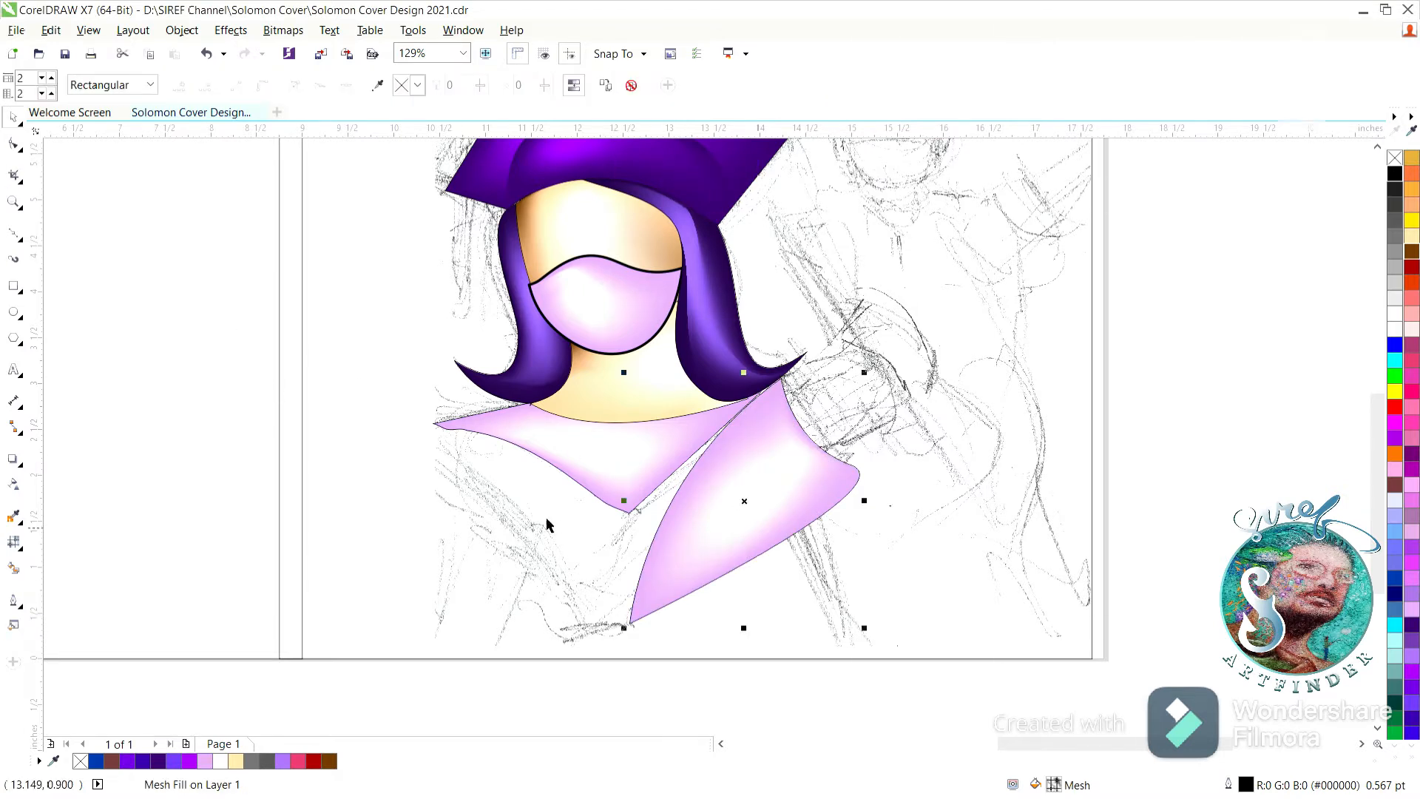
Move the shoulder shape's left mesh nodes to follow the collar's edge and extend its lower tip to the left.
{"action": "left_click_drag", "start_coordinate": [662, 518], "coordinate": [623, 518]}
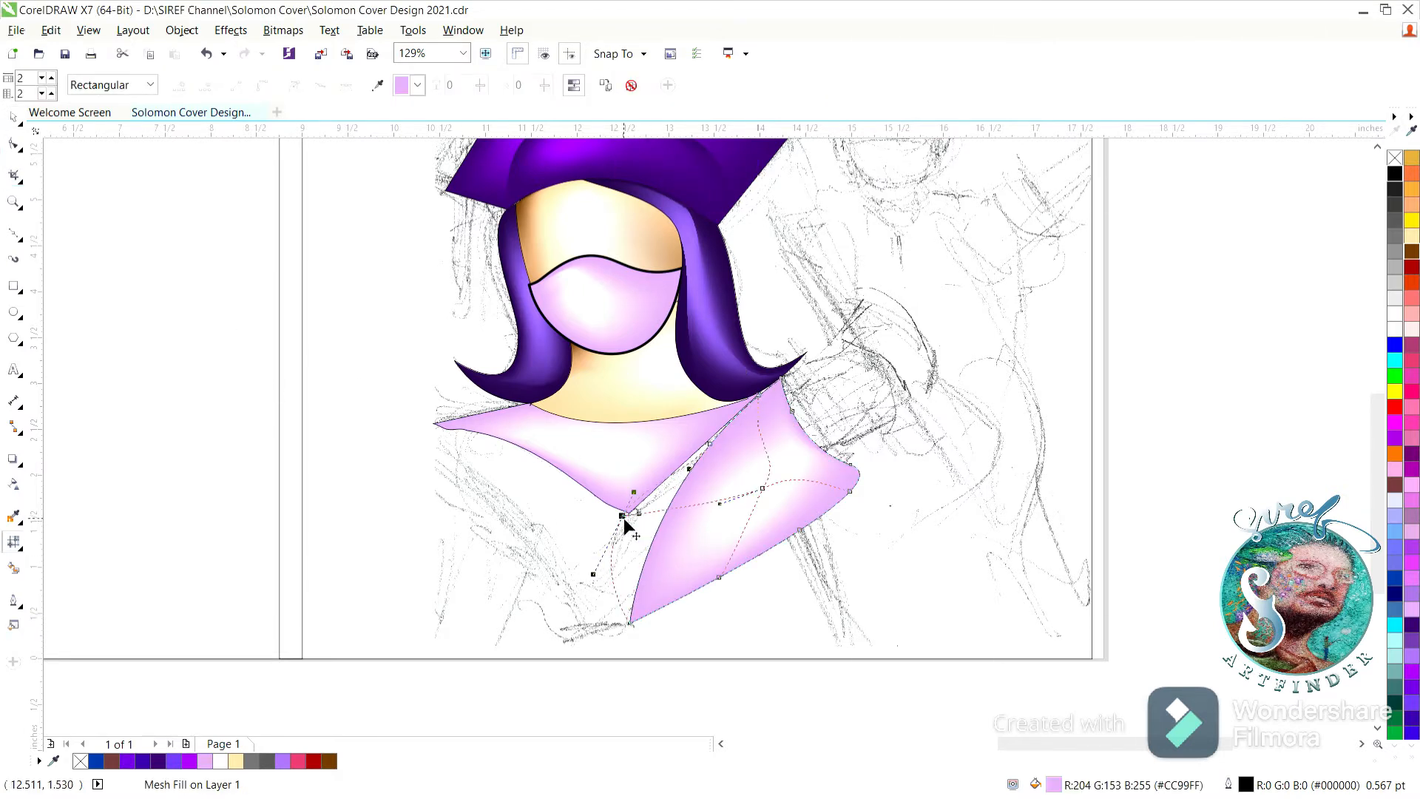
{"action": "left_click", "coordinate": [708, 443]}
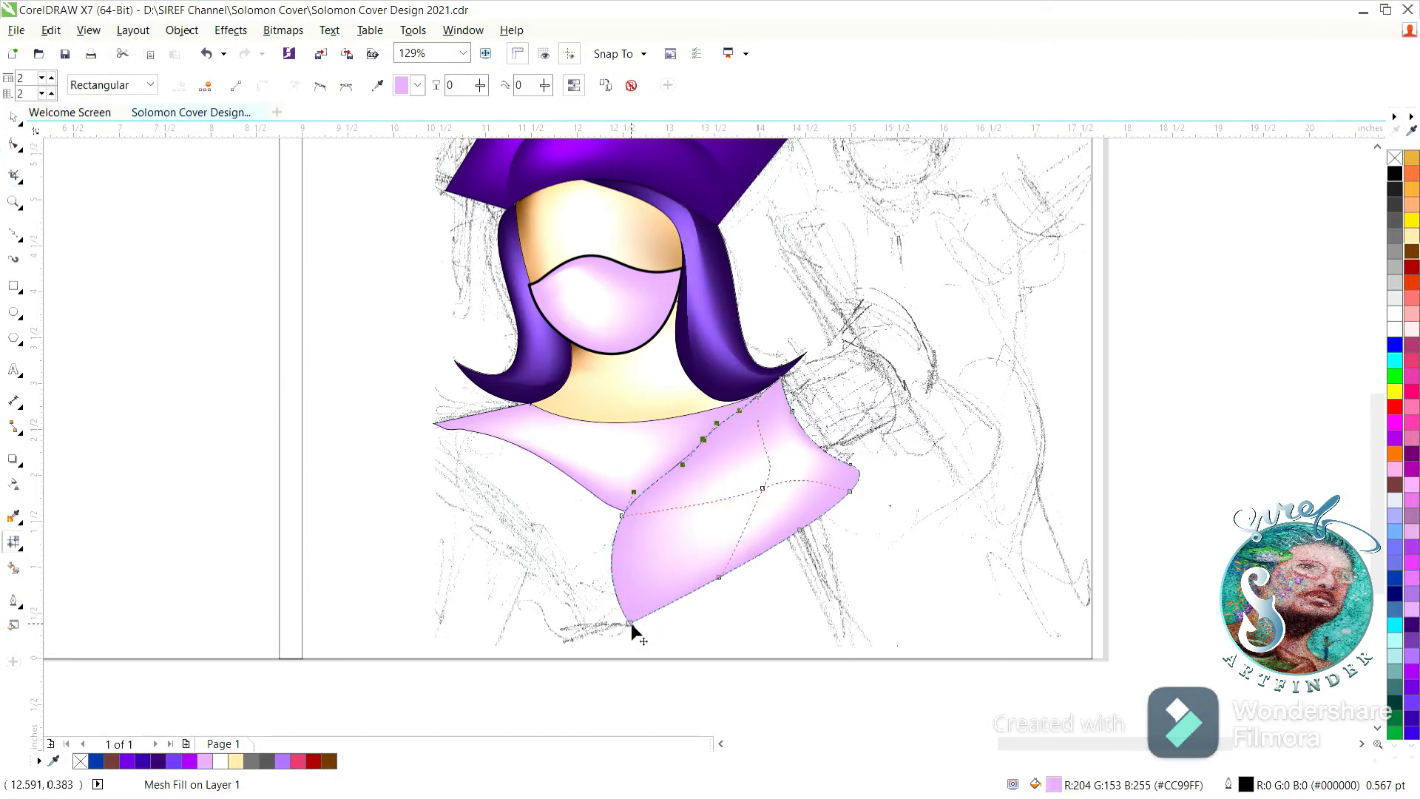
{"action": "left_click", "coordinate": [623, 516]}
{"action": "left_click_drag", "start_coordinate": [602, 562], "coordinate": [572, 566]}
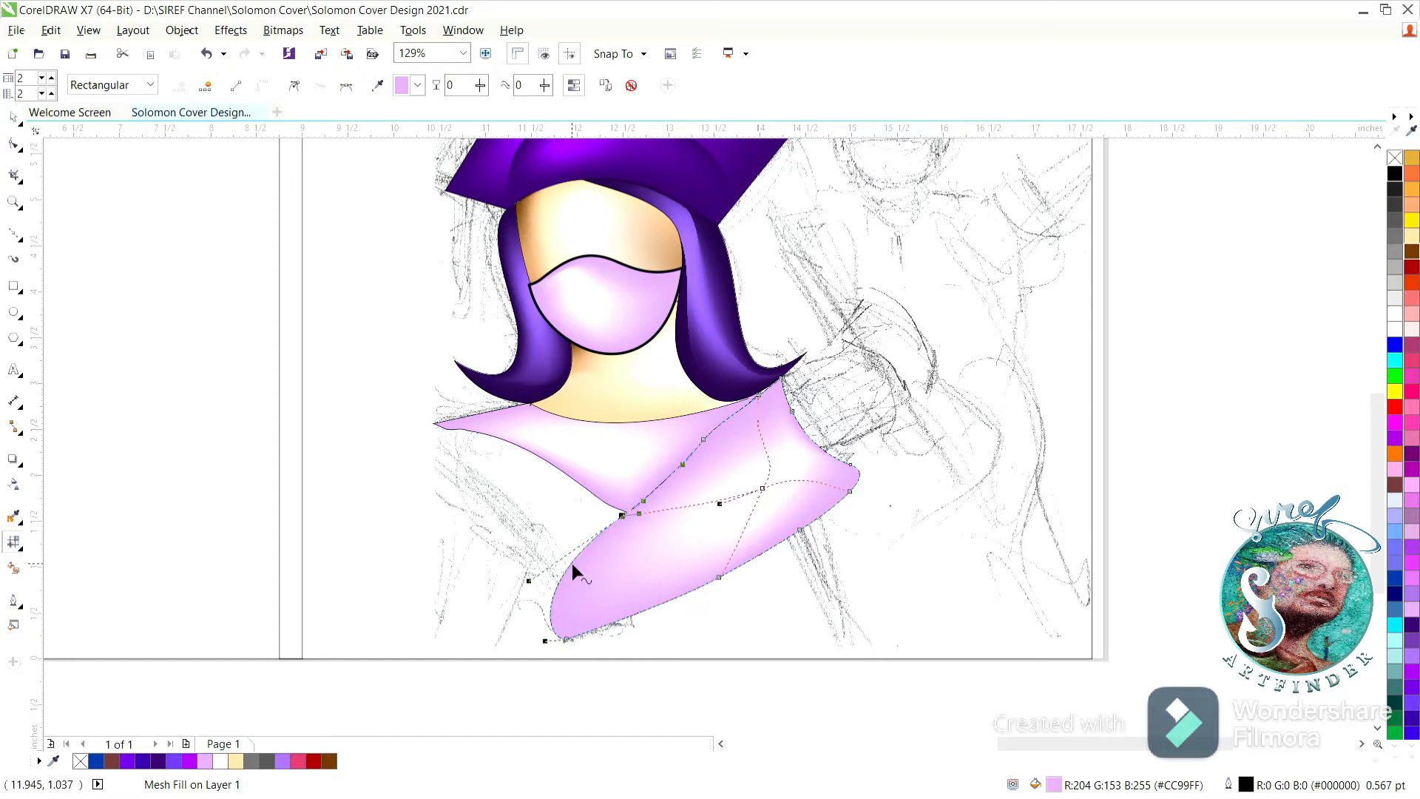
Shift the shoulder shape's white mesh node up toward the collar and adjust the neighboring mesh curves.
{"action": "left_click_drag", "start_coordinate": [763, 488], "coordinate": [745, 460]}
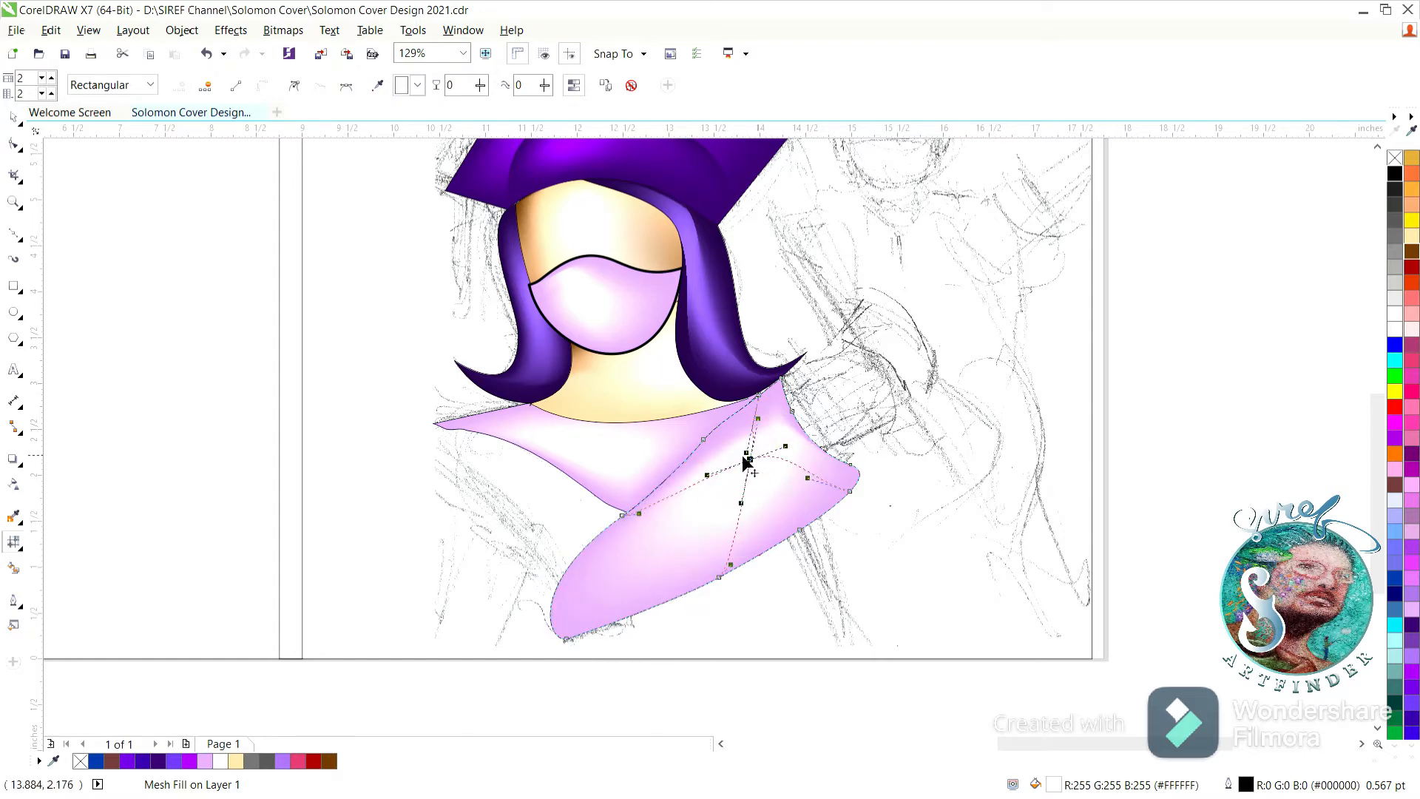
{"action": "left_click", "coordinate": [703, 440]}
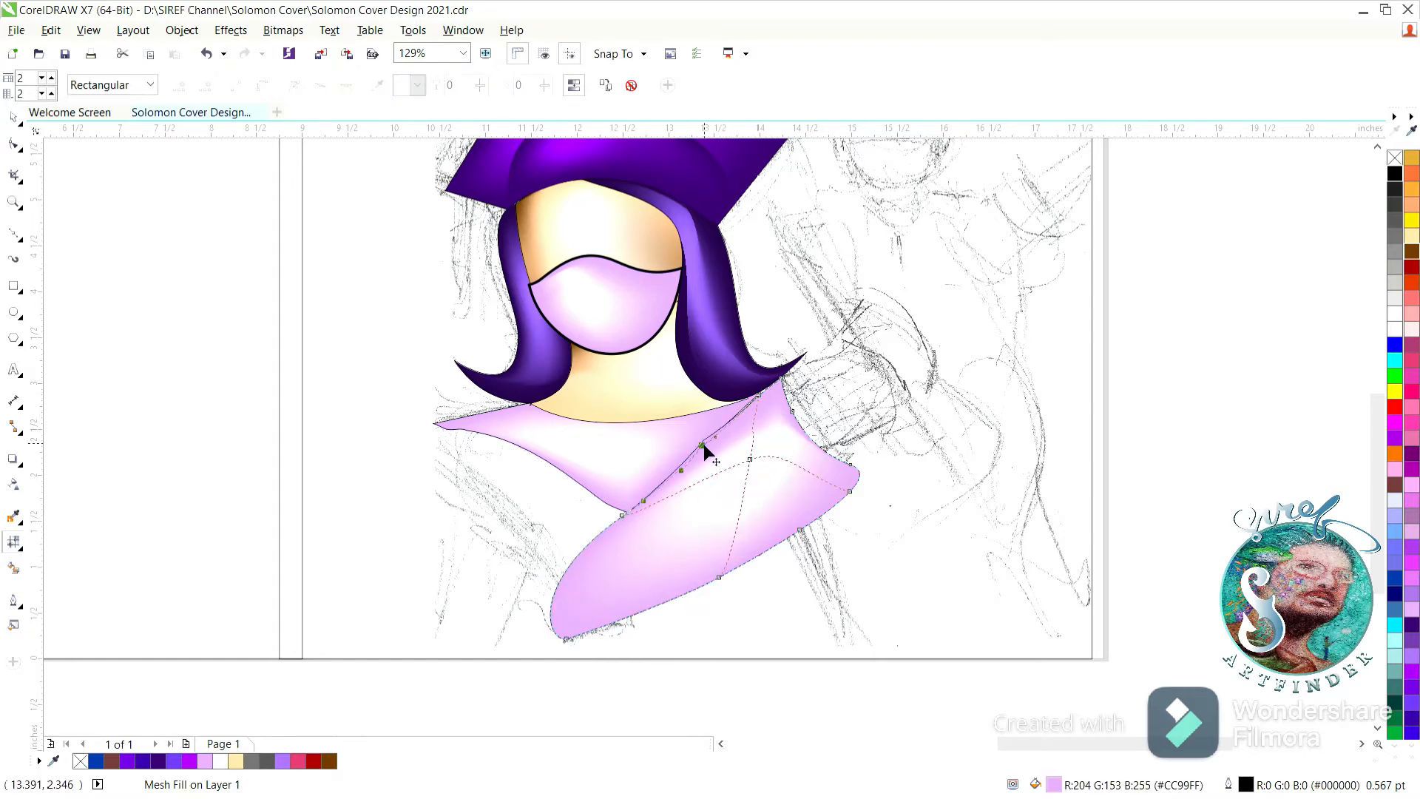
{"action": "left_click", "coordinate": [748, 456]}
{"action": "left_click_drag", "start_coordinate": [733, 545], "coordinate": [733, 503]}
{"action": "left_click", "coordinate": [13, 118]}
{"action": "left_click", "coordinate": [169, 284]}
Add a mesh line along the shoulder shape's lower side and color the lower-right edge nodes purple (#9900FF).
{"action": "left_click", "coordinate": [707, 520]}
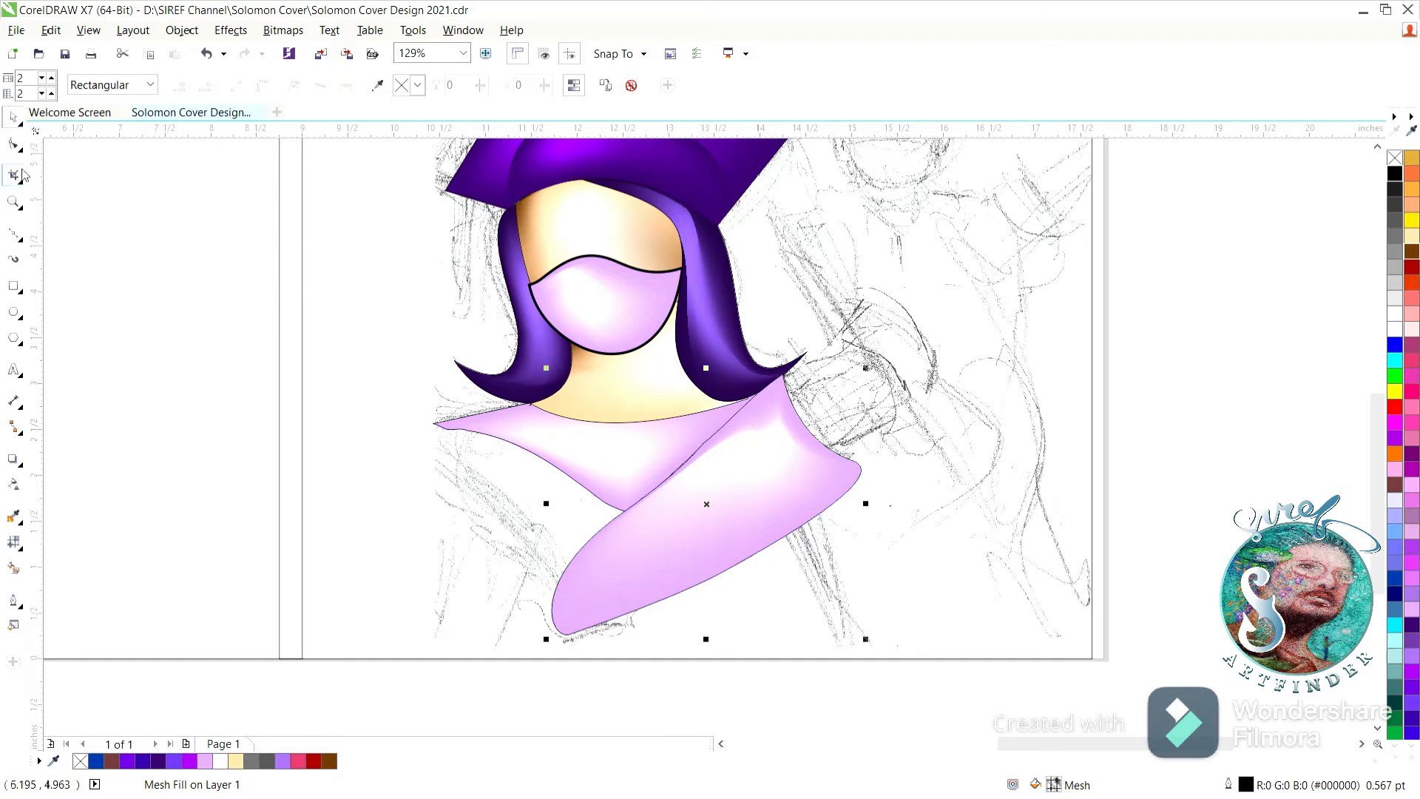
{"action": "left_click_drag", "start_coordinate": [747, 451], "coordinate": [658, 495]}
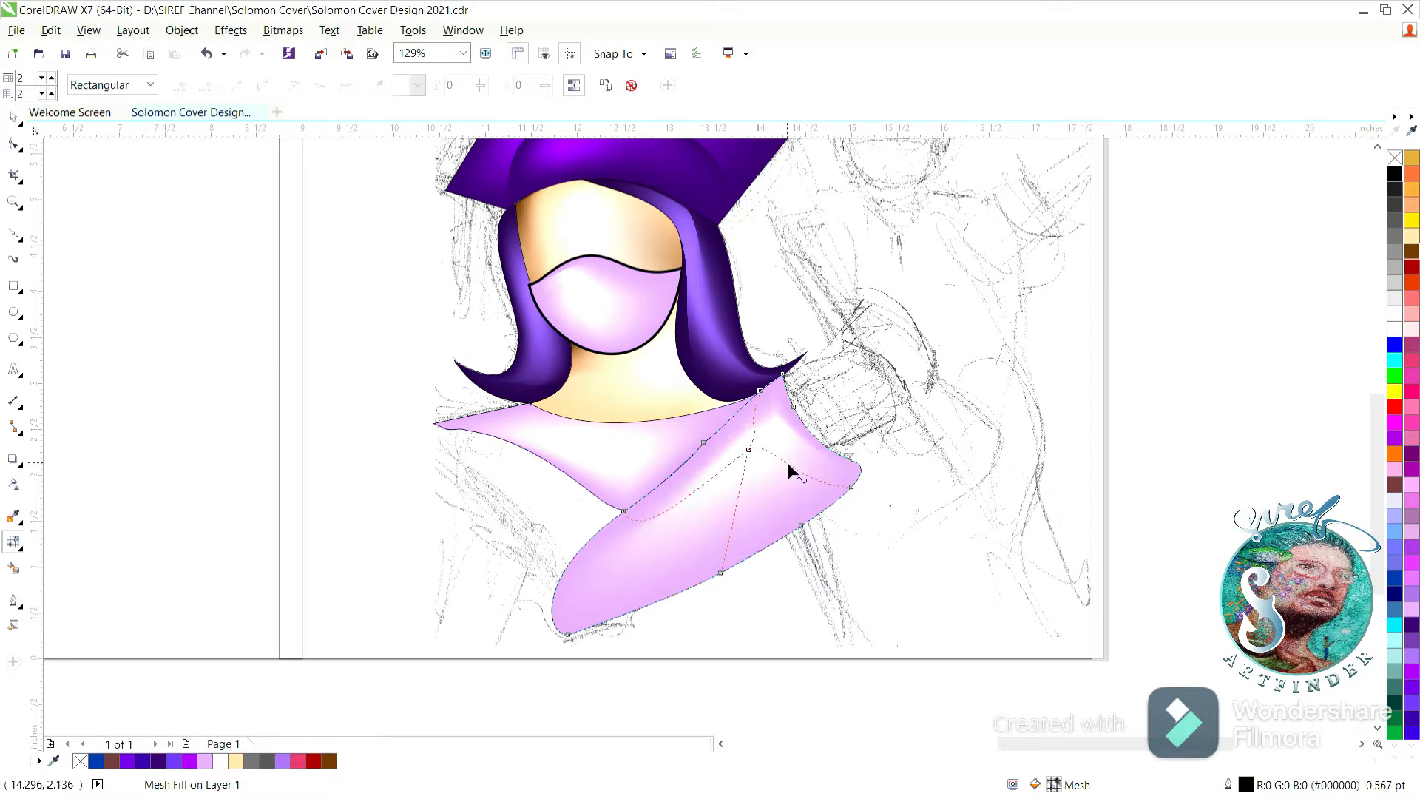
{"action": "double_click", "coordinate": [735, 529]}
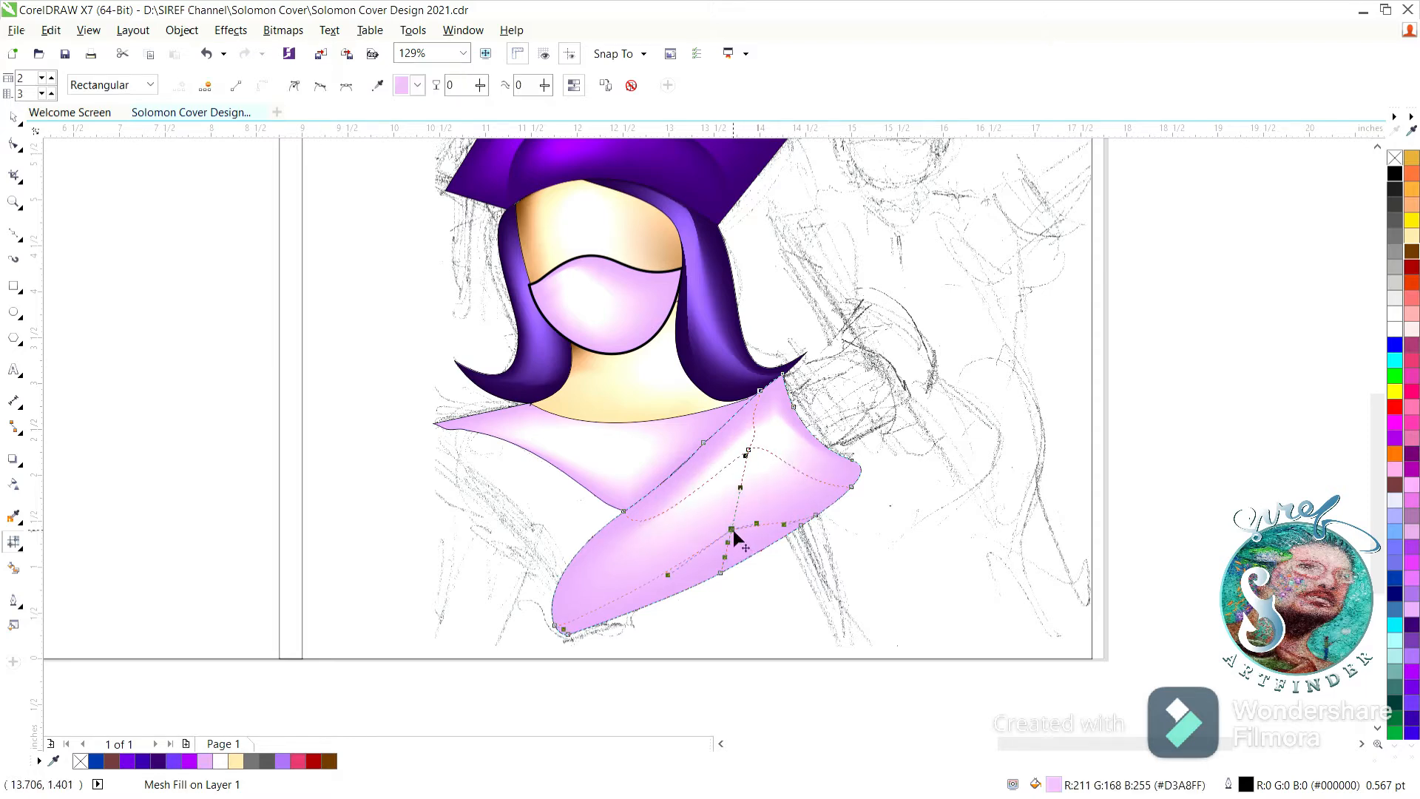
{"action": "left_click", "coordinate": [1411, 667]}
{"action": "left_click_drag", "start_coordinate": [802, 608], "coordinate": [710, 564]}
{"action": "left_click", "coordinate": [1413, 672]}
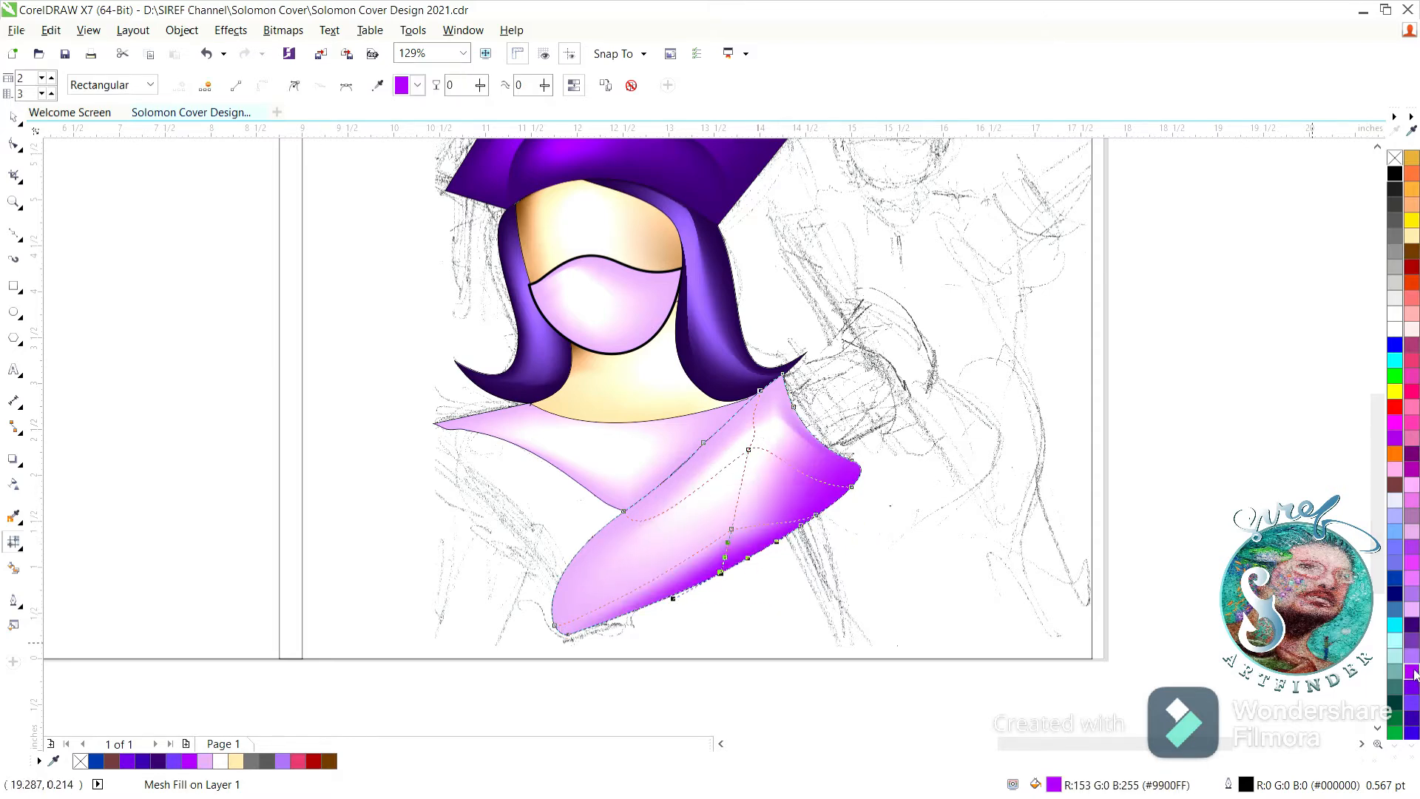
{"action": "double_click", "coordinate": [732, 527]}
{"action": "left_click", "coordinate": [13, 117]}
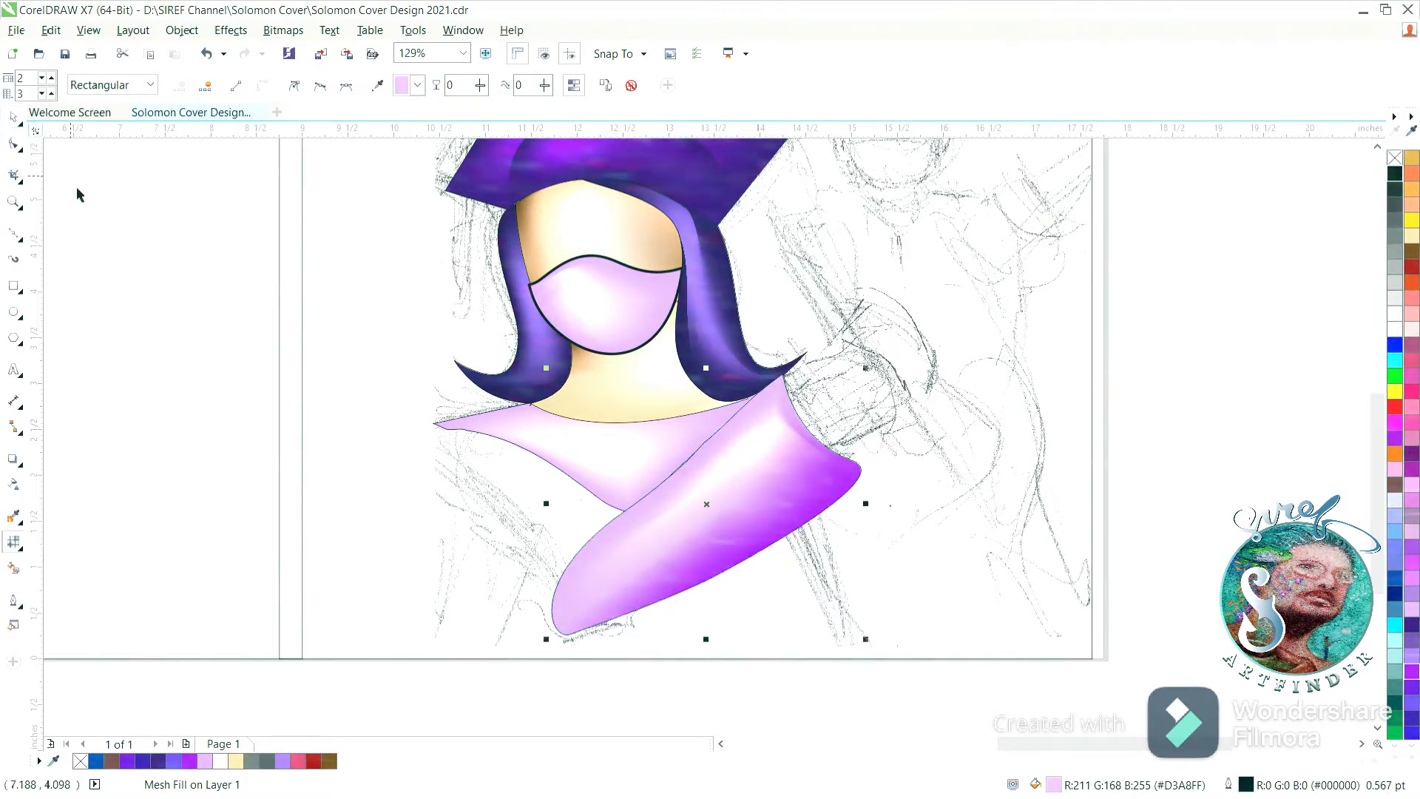
Remove the shoulder shape's outline and nudge the shape slightly up and to the right.
{"action": "left_click", "coordinate": [134, 279]}
{"action": "left_click", "coordinate": [773, 524]}
{"action": "right_click", "coordinate": [1394, 157]}
{"action": "left_click", "coordinate": [234, 371]}
{"action": "left_click_drag", "start_coordinate": [704, 572], "coordinate": [717, 557]}
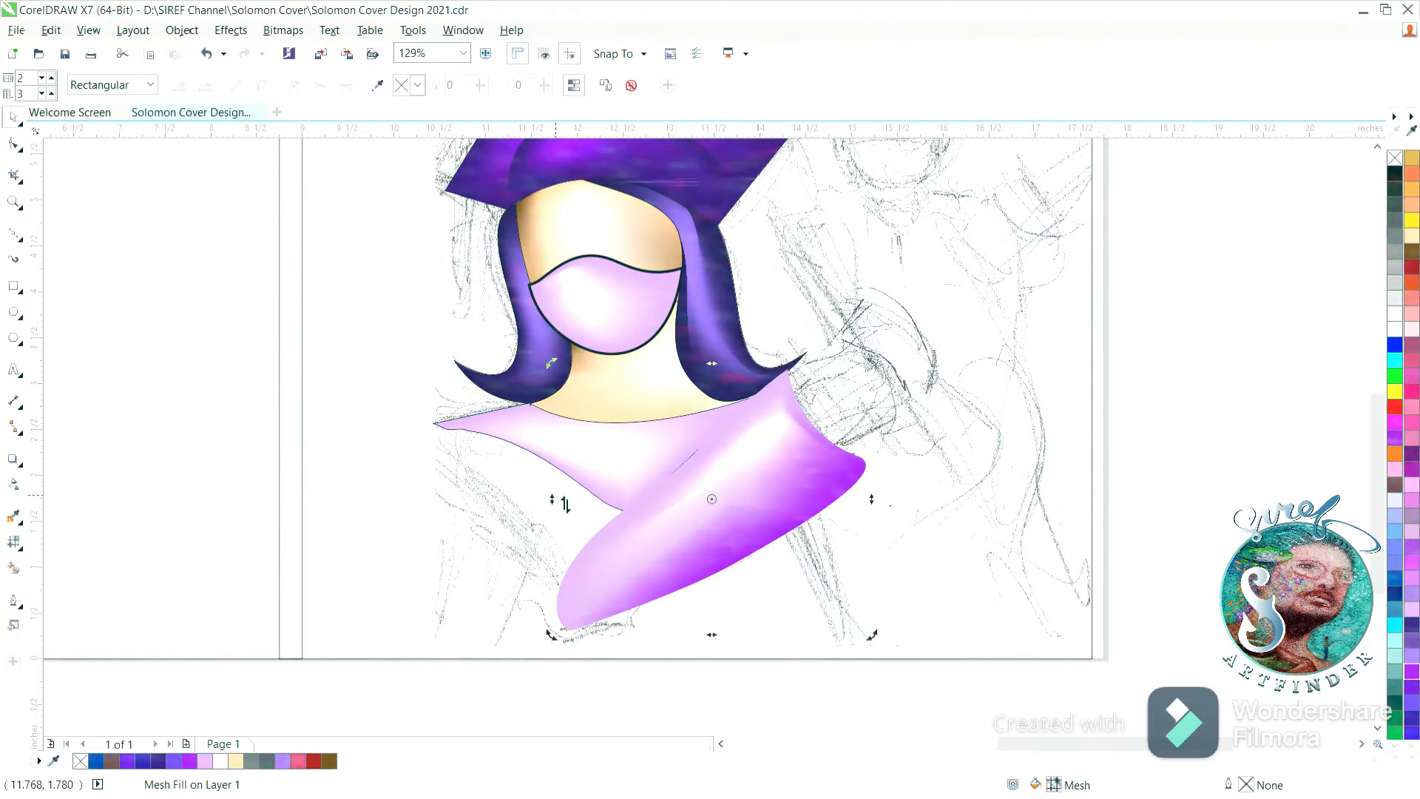
{"action": "left_click", "coordinate": [257, 480]}
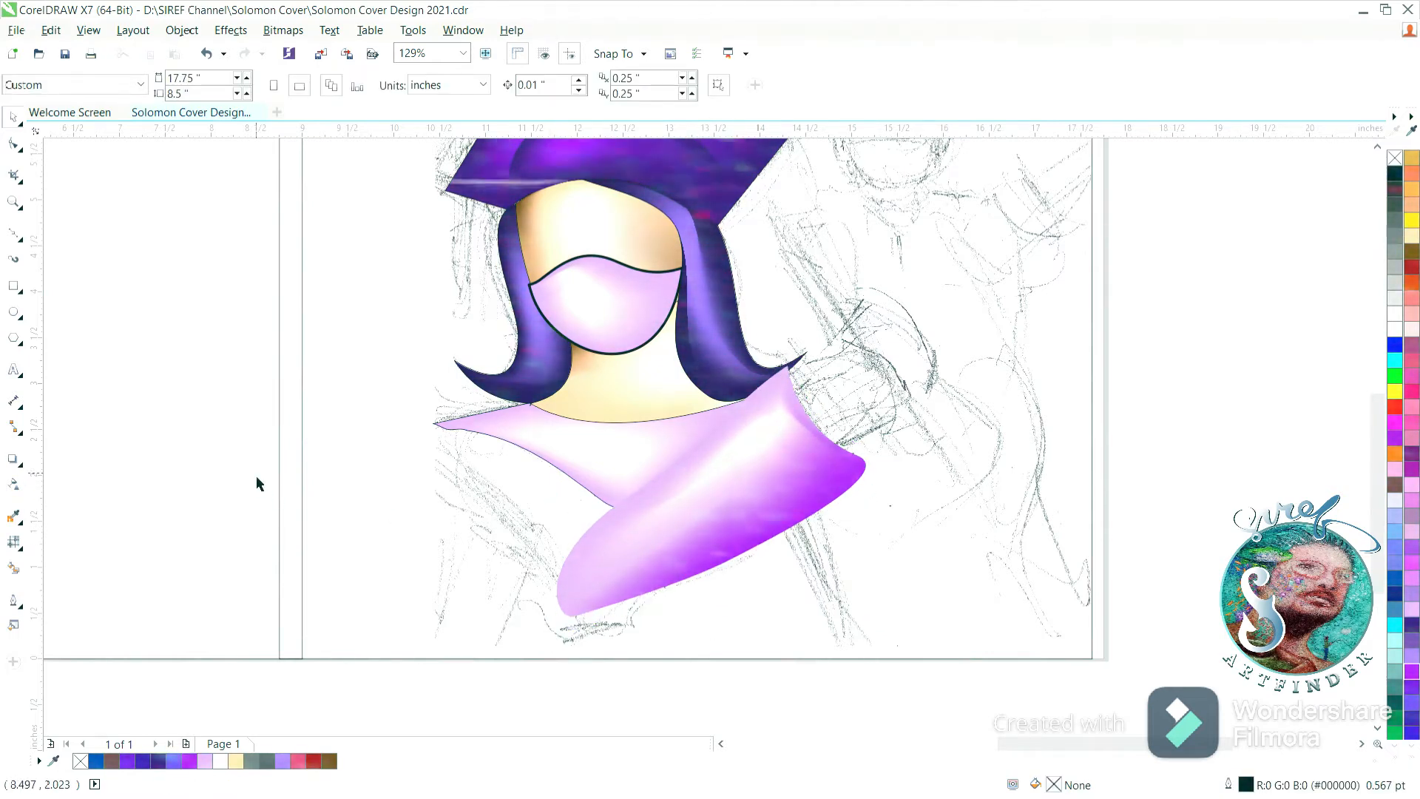
Draw a closed curved torso outline about 4.4 by 2.6 inches from the left shoulder down to the page's bottom edge.
{"action": "left_click", "coordinate": [13, 233]}
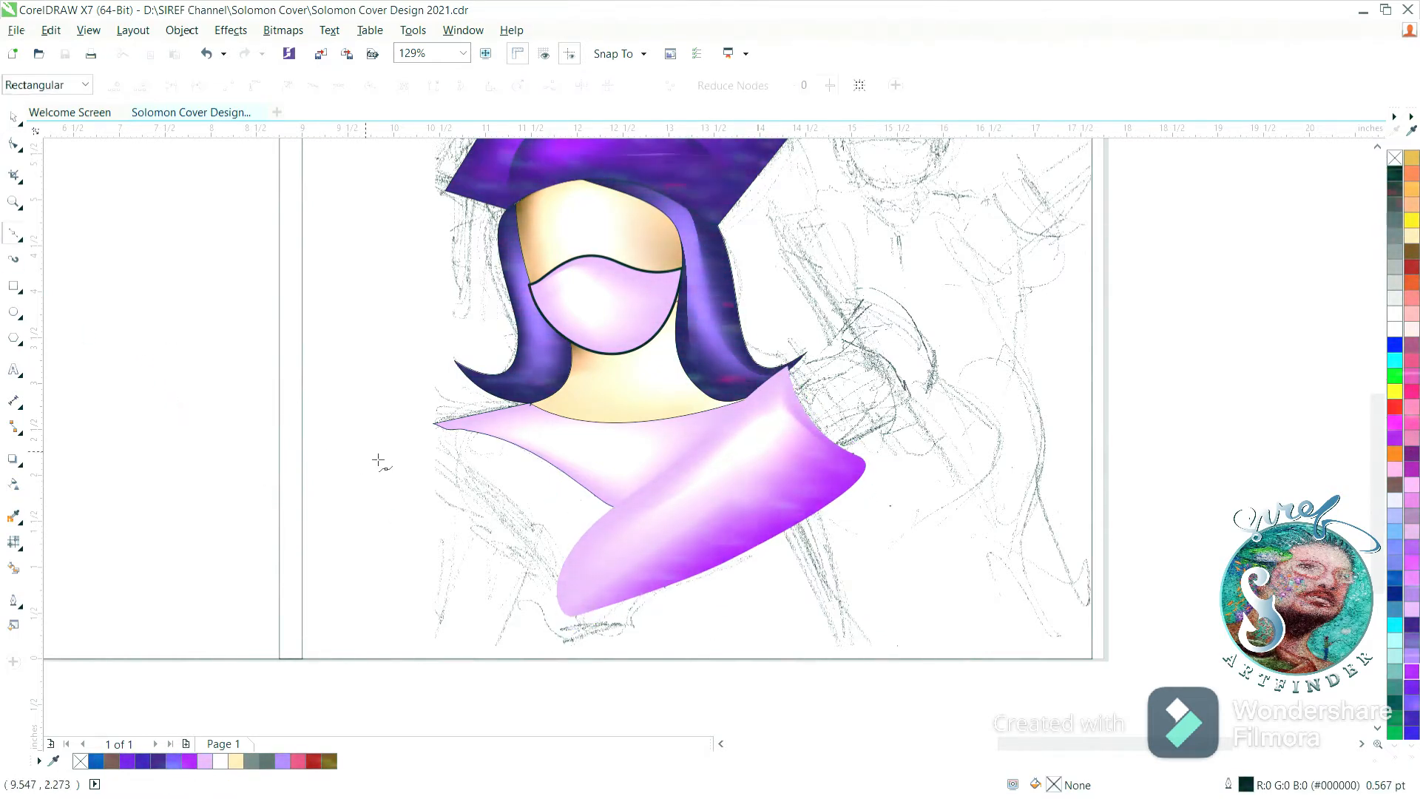
{"action": "left_click_drag", "start_coordinate": [490, 421], "coordinate": [533, 444]}
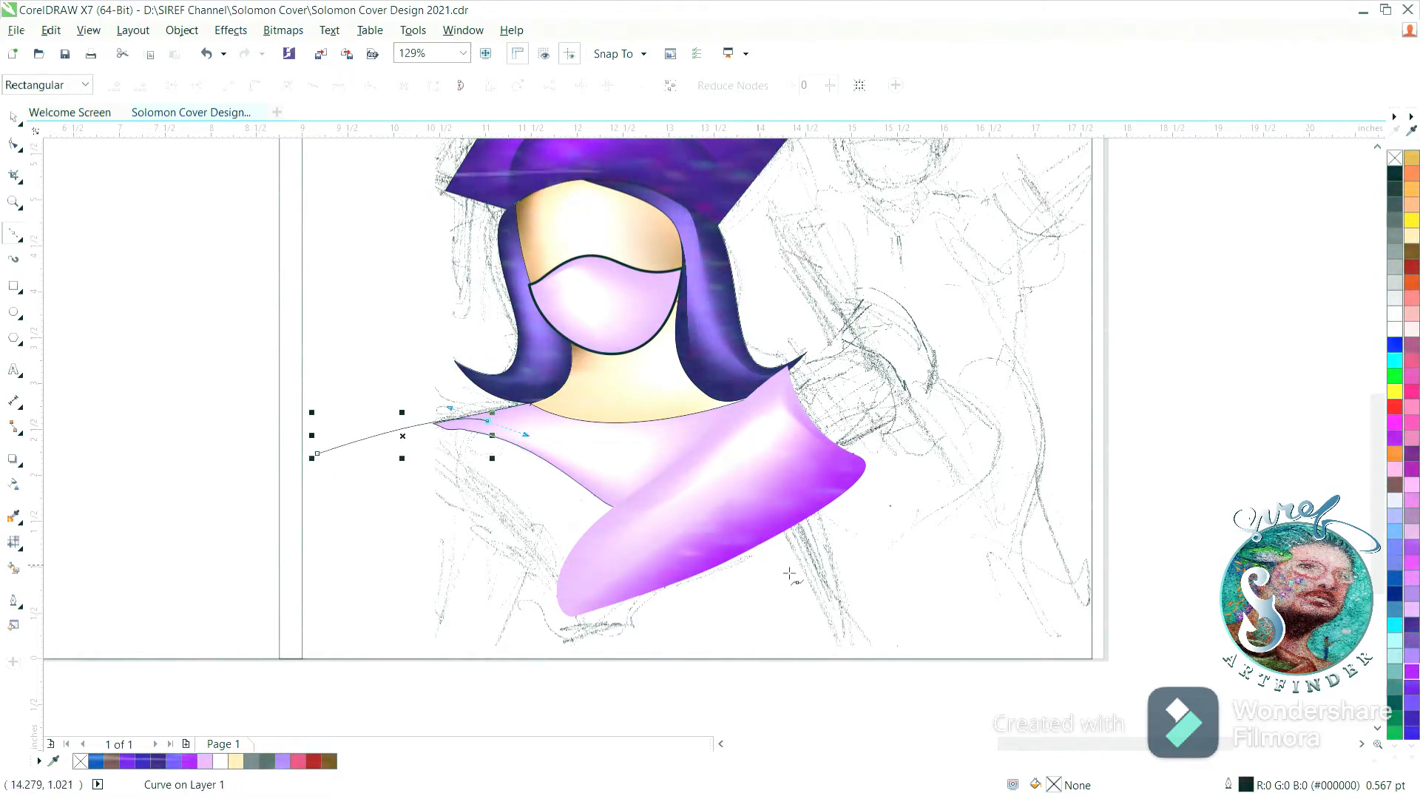
{"action": "left_click_drag", "start_coordinate": [716, 580], "coordinate": [704, 654]}
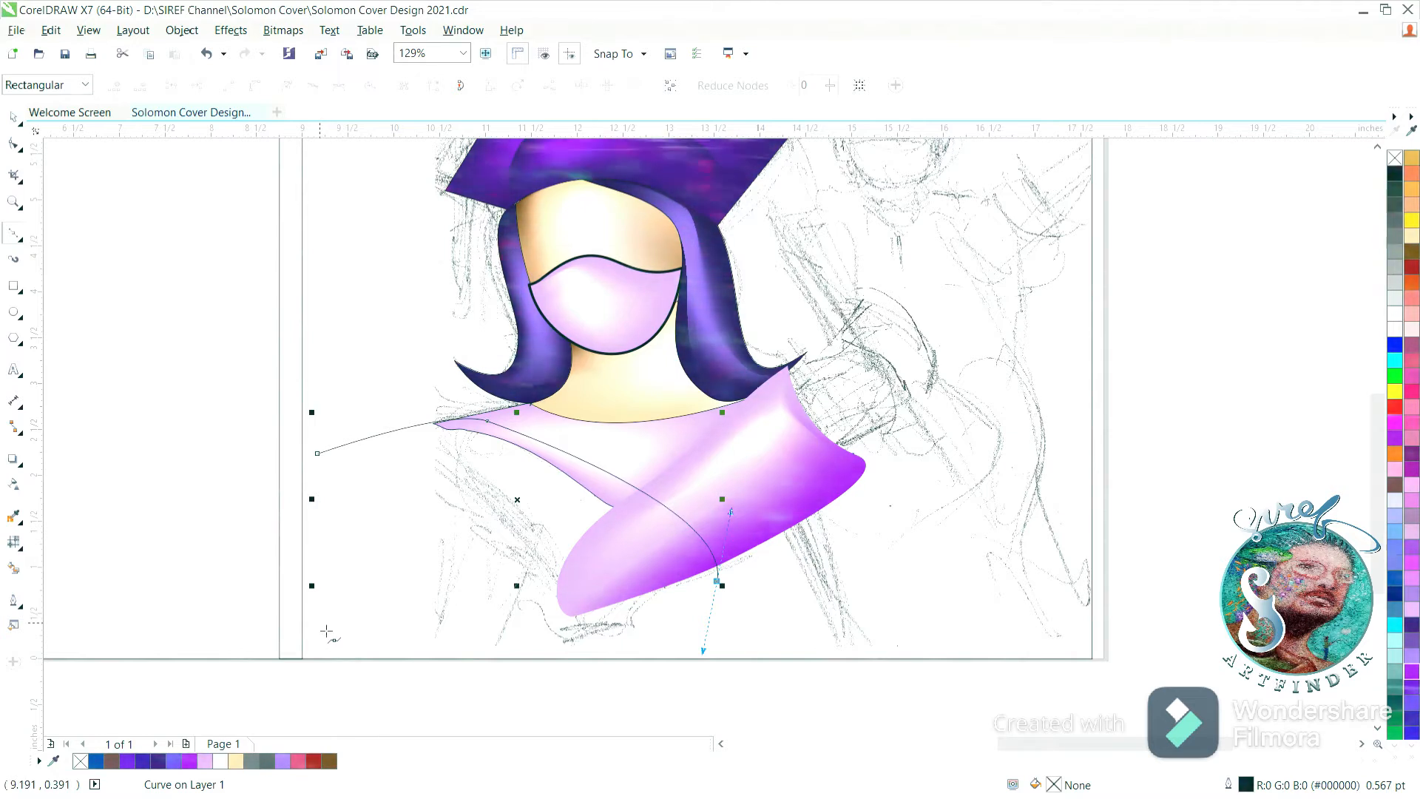
{"action": "mouse_move", "coordinate": [468, 657]}
{"action": "left_mouse_down"}
{"action": "mouse_move", "coordinate": [475, 665]}
{"action": "mouse_move", "coordinate": [451, 663]}
{"action": "left_mouse_up"}
{"action": "left_click_drag", "start_coordinate": [317, 453], "coordinate": [547, 522]}
{"action": "left_click", "coordinate": [19, 124]}
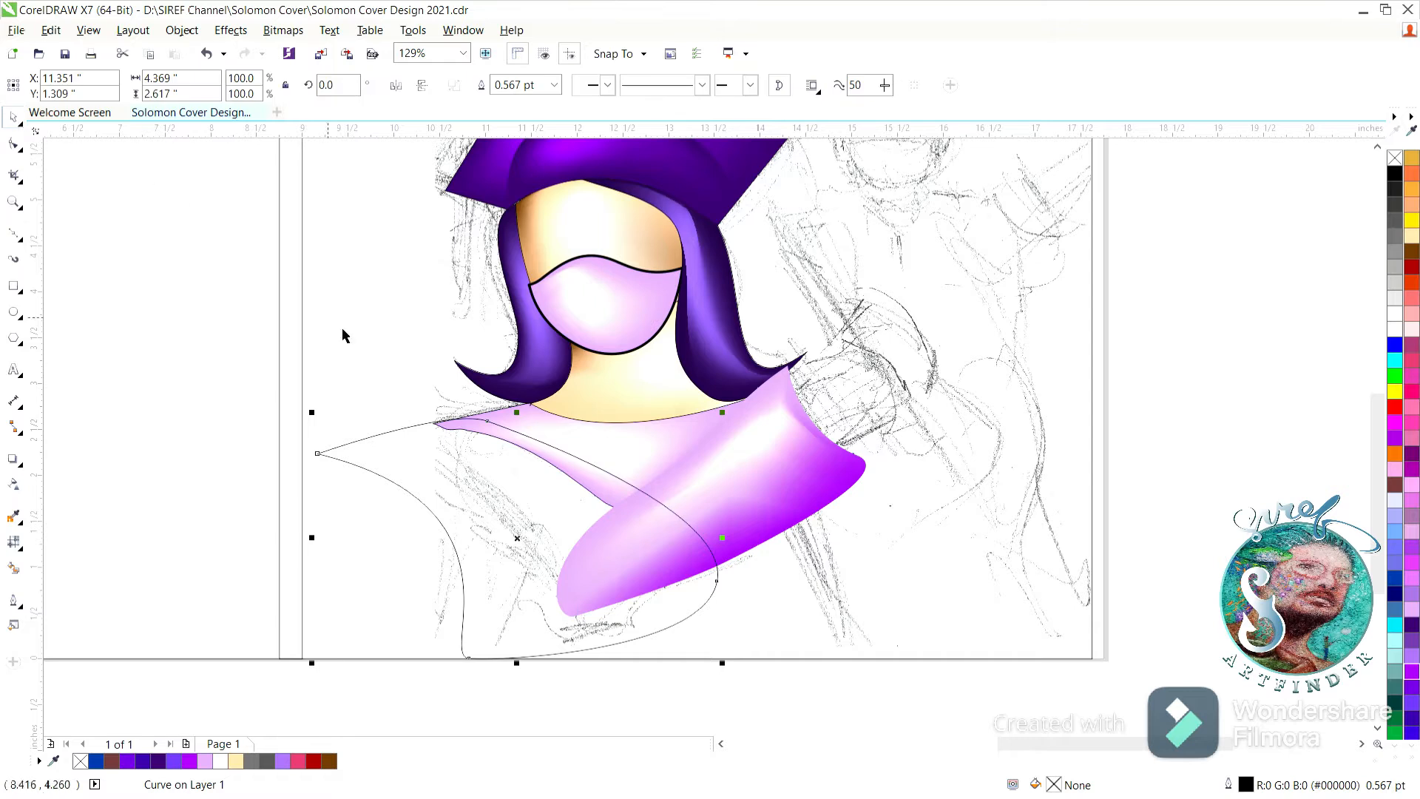
Give the torso shape the pink mesh fill and place it behind the purple-shaded shoulder shape.
{"action": "left_click", "coordinate": [728, 472]}
{"action": "left_click", "coordinate": [463, 255]}
{"action": "left_click", "coordinate": [406, 458]}
{"action": "left_click", "coordinate": [124, 277]}
{"action": "left_click", "coordinate": [597, 403]}
{"action": "left_click", "coordinate": [706, 442]}
{"action": "left_click", "coordinate": [637, 478]}
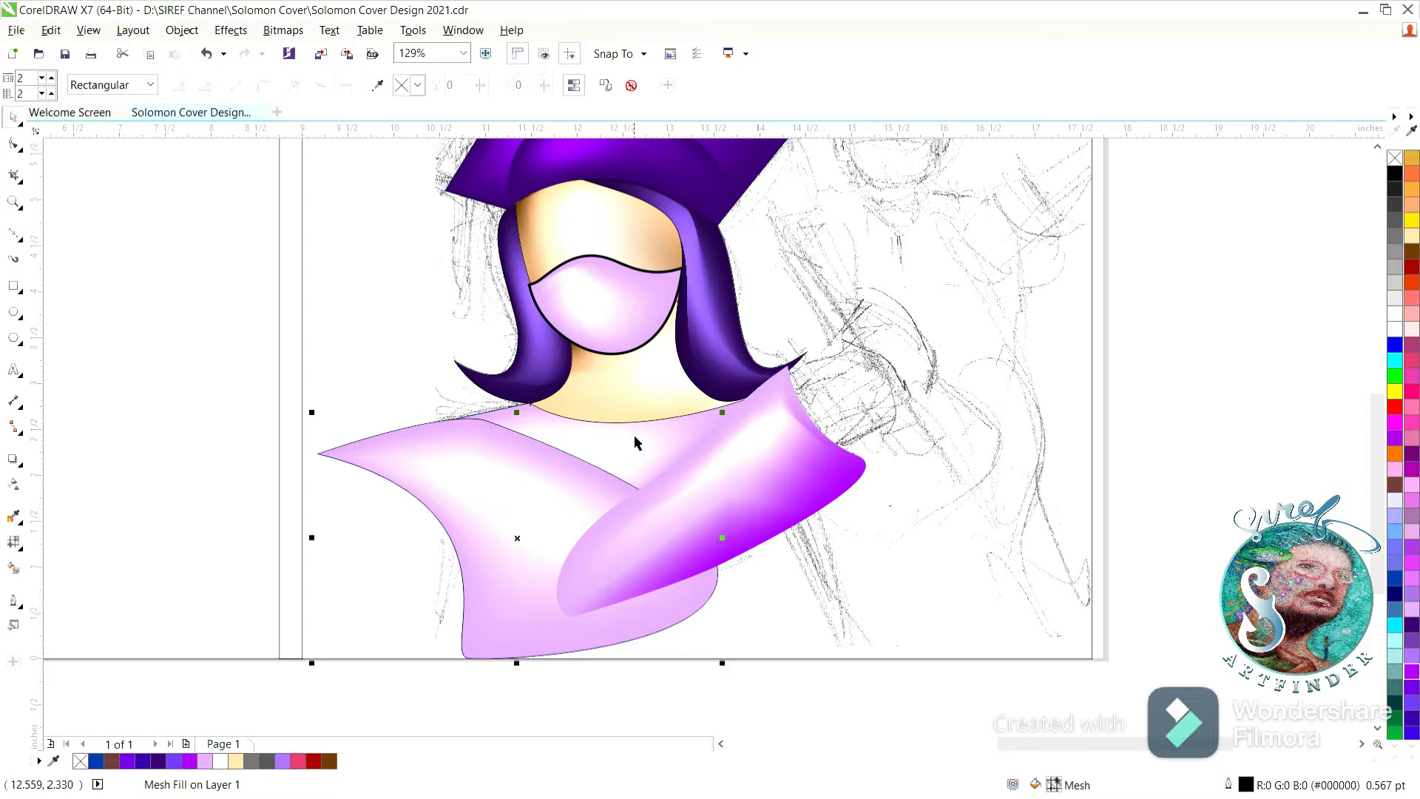
Remove the torso shape's outline and delete the mesh nodes at its far-left tip.
{"action": "right_click", "coordinate": [1391, 159]}
{"action": "left_click", "coordinate": [499, 507]}
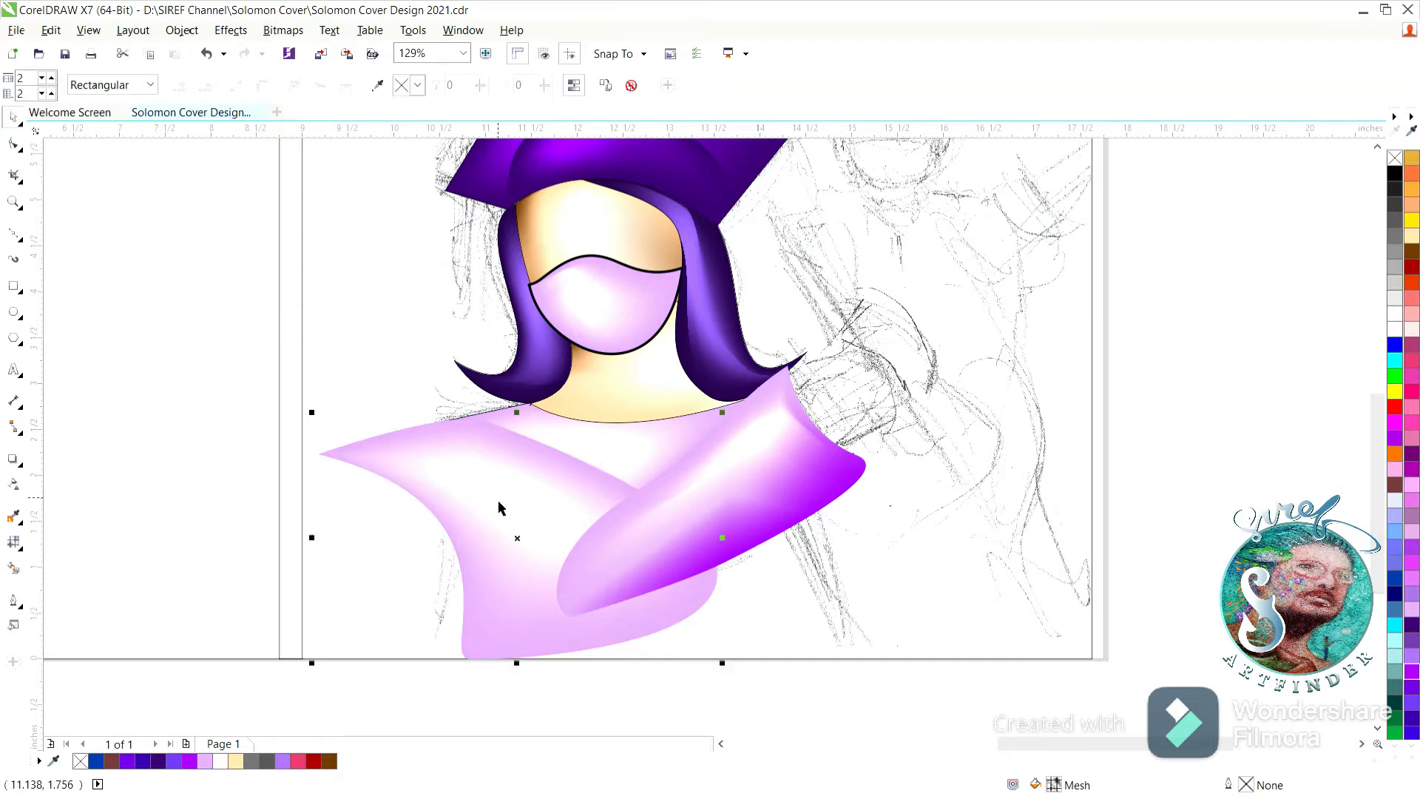
{"action": "left_click_drag", "start_coordinate": [340, 459], "coordinate": [343, 462]}
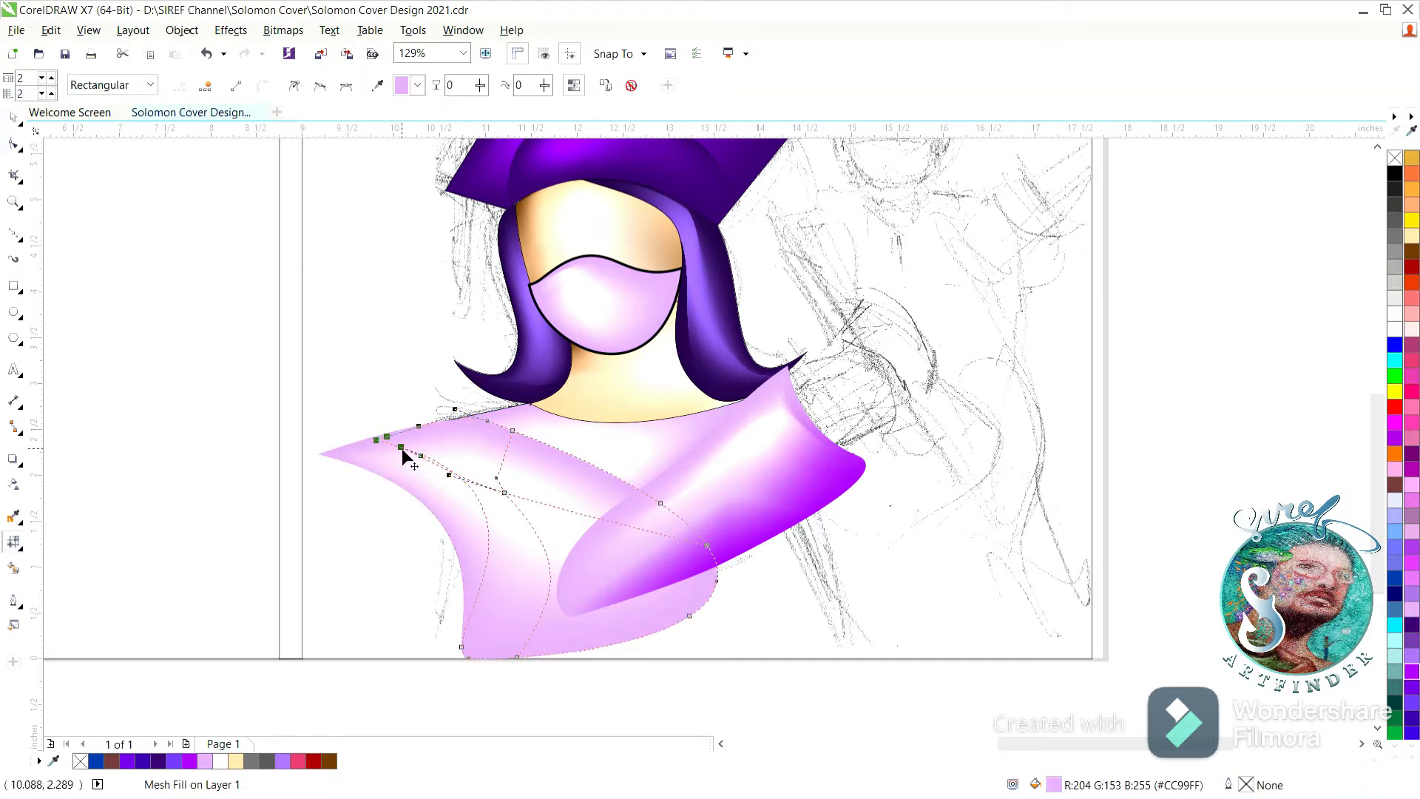
{"action": "key", "text": "Delete"}
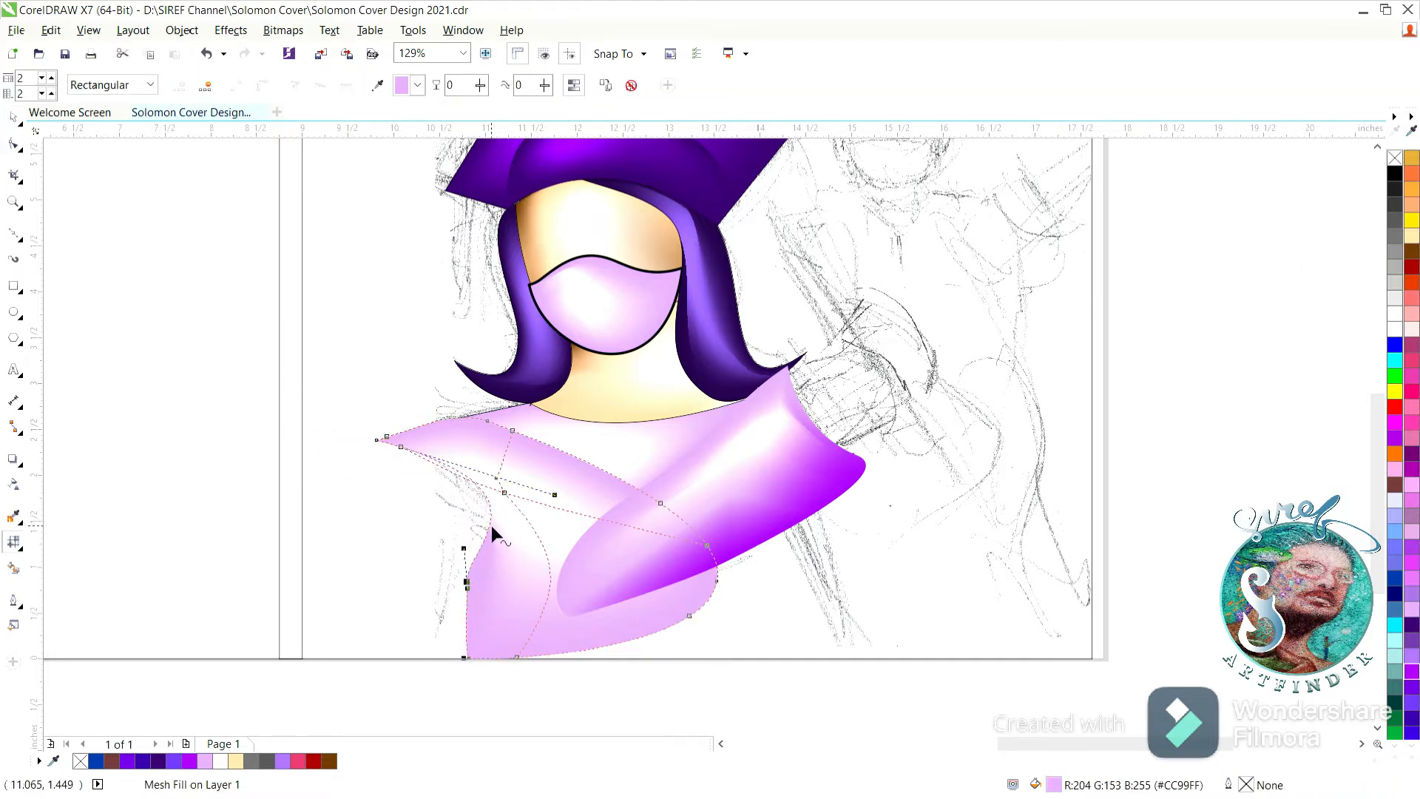
Reshape the torso's left and bottom edges into wavy folds by bending its mesh lines and raising the bottom nodes, and deselect it.
{"action": "left_click_drag", "start_coordinate": [491, 525], "coordinate": [476, 611]}
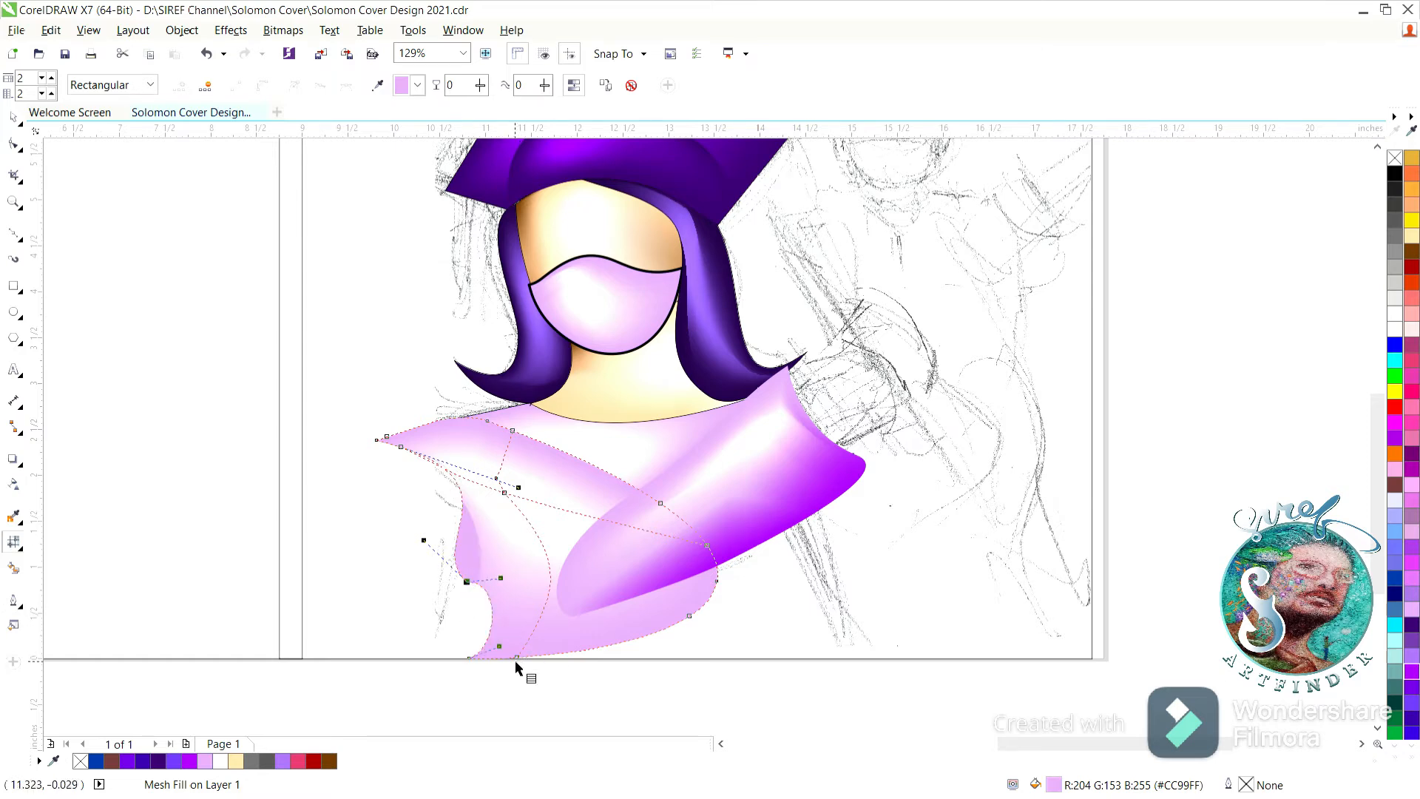
{"action": "left_click_drag", "start_coordinate": [517, 657], "coordinate": [566, 621]}
{"action": "left_click_drag", "start_coordinate": [476, 657], "coordinate": [513, 612]}
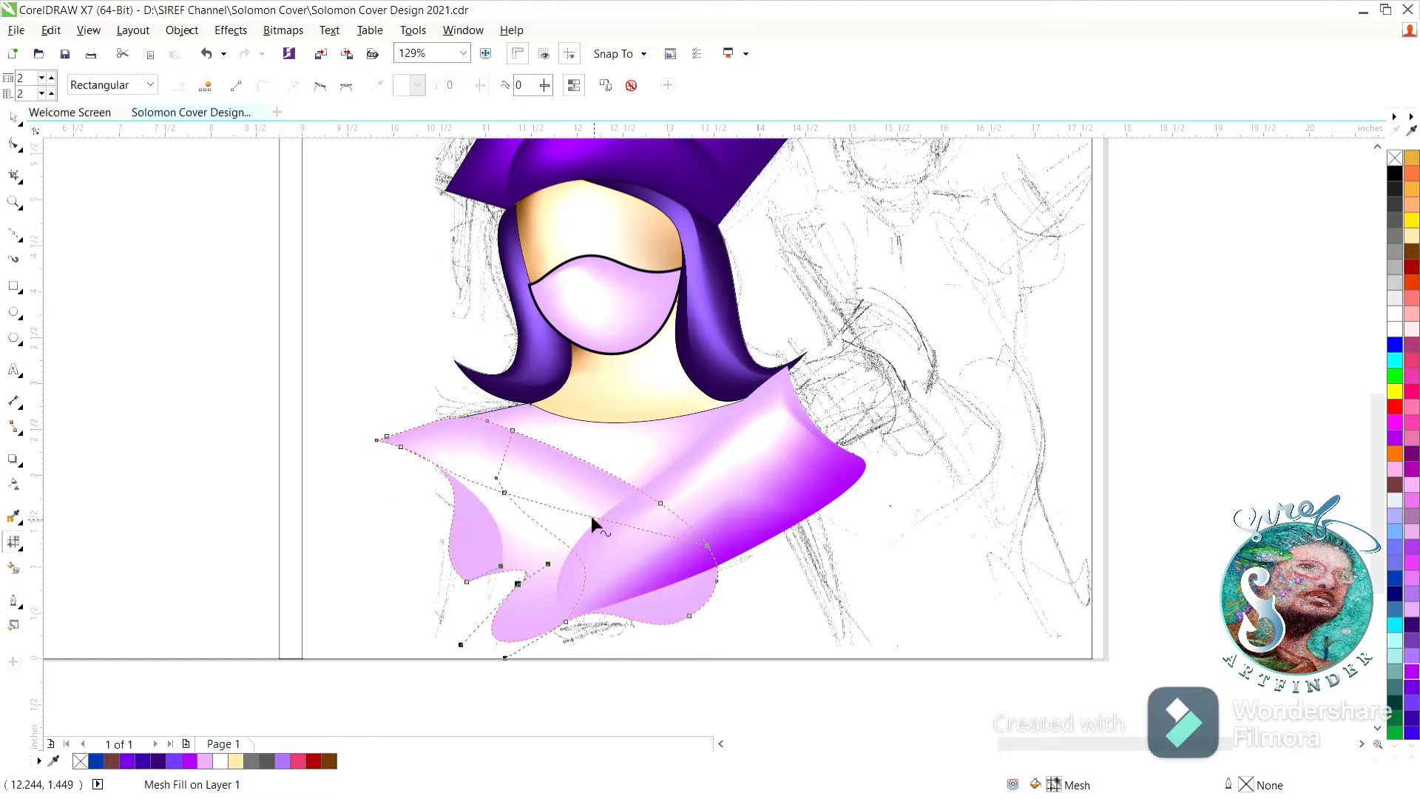
{"action": "left_click_drag", "start_coordinate": [508, 488], "coordinate": [543, 487]}
{"action": "left_click", "coordinate": [13, 117]}
{"action": "left_click", "coordinate": [171, 248]}
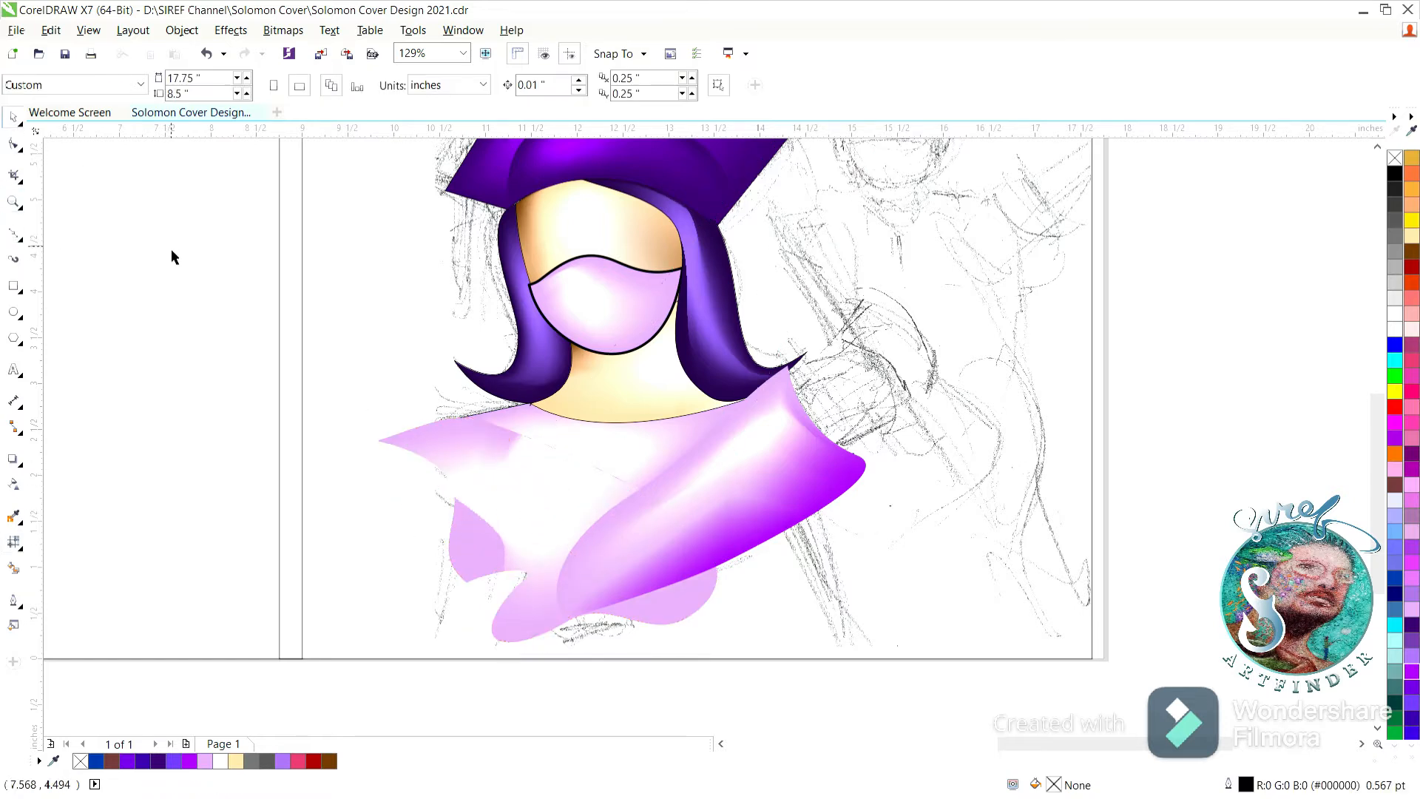
Adjust the mesh nodes along the purple-shaded shoulder shape's lower edge, pulling the edge slightly inward.
{"action": "left_click", "coordinate": [701, 494]}
{"action": "left_click", "coordinate": [13, 542]}
{"action": "left_click_drag", "start_coordinate": [725, 564], "coordinate": [723, 546]}
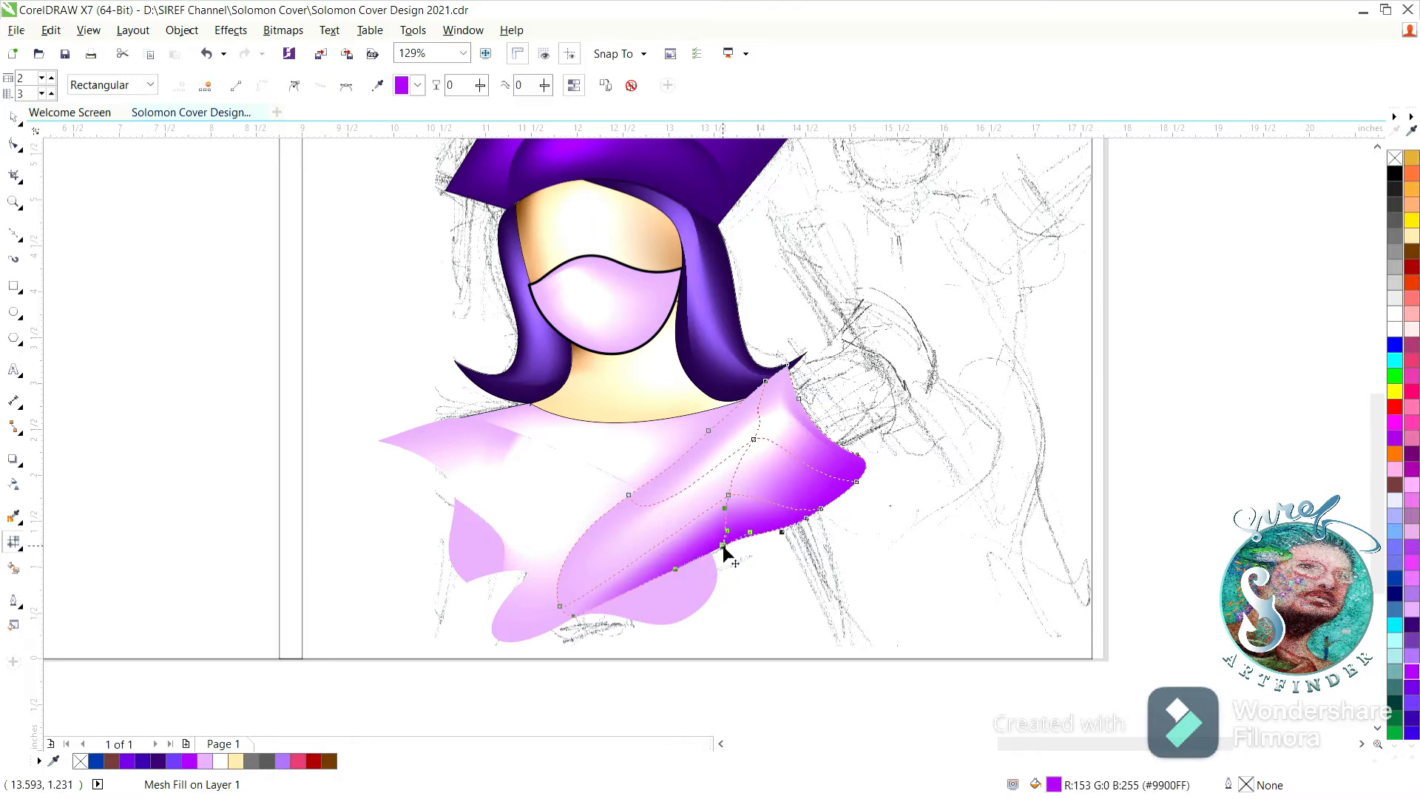
{"action": "left_click", "coordinate": [807, 519]}
{"action": "left_click", "coordinate": [858, 481]}
{"action": "left_click_drag", "start_coordinate": [723, 546], "coordinate": [724, 560]}
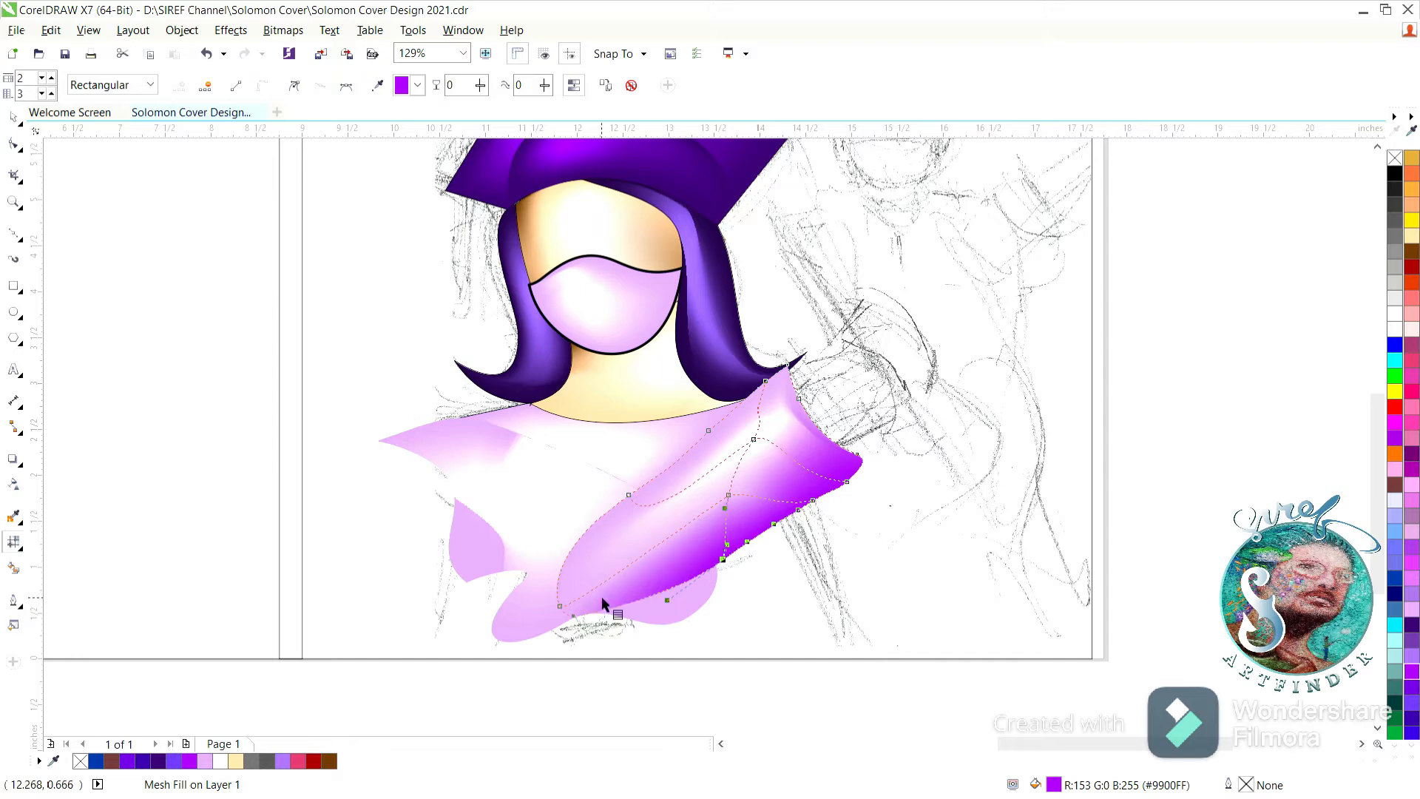
Extend the purple-shaded shoulder shape's lower-left end across the torso to its left side using the end mesh nodes.
{"action": "left_click_drag", "start_coordinate": [561, 607], "coordinate": [490, 564]}
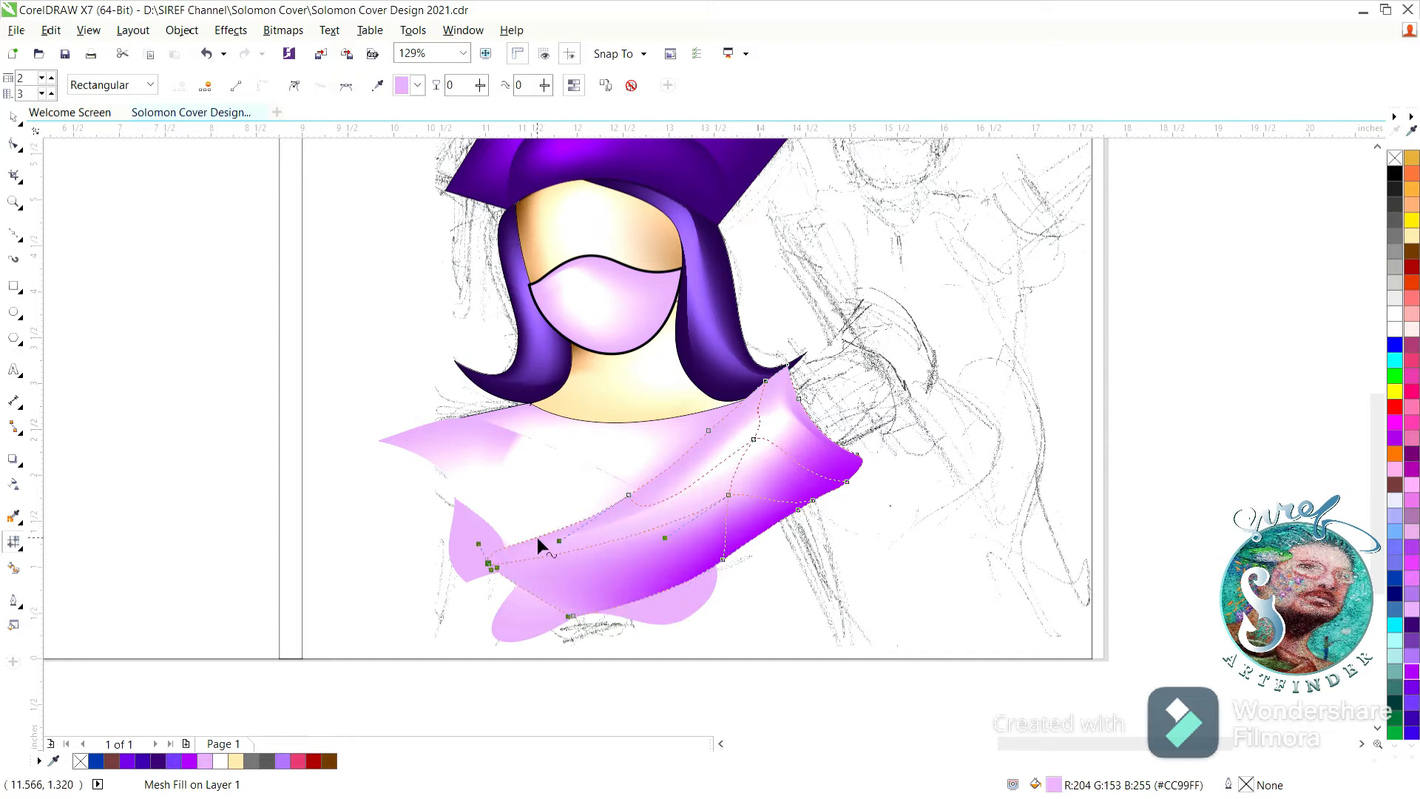
{"action": "left_click_drag", "start_coordinate": [571, 616], "coordinate": [516, 591]}
{"action": "left_click_drag", "start_coordinate": [687, 579], "coordinate": [654, 590]}
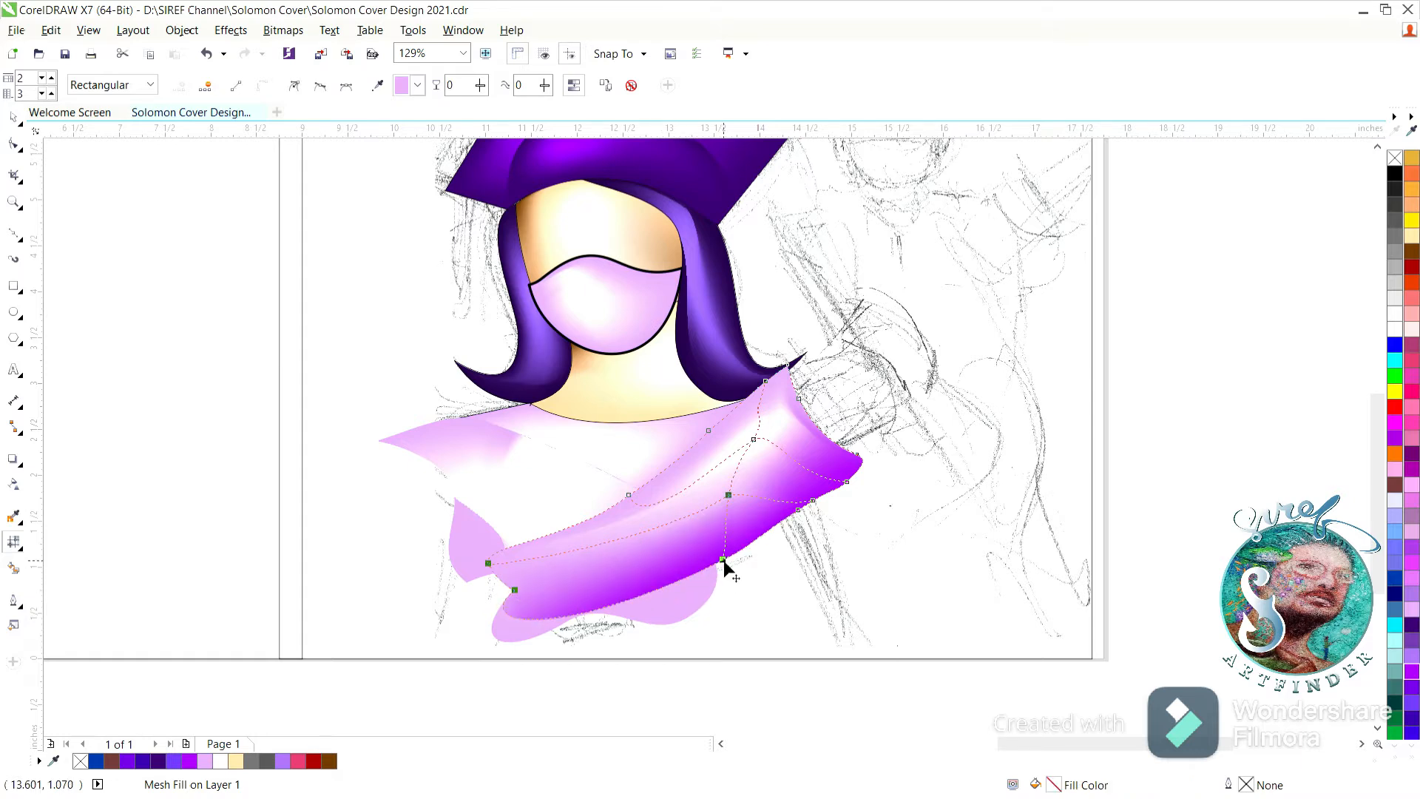
{"action": "left_click", "coordinate": [16, 113]}
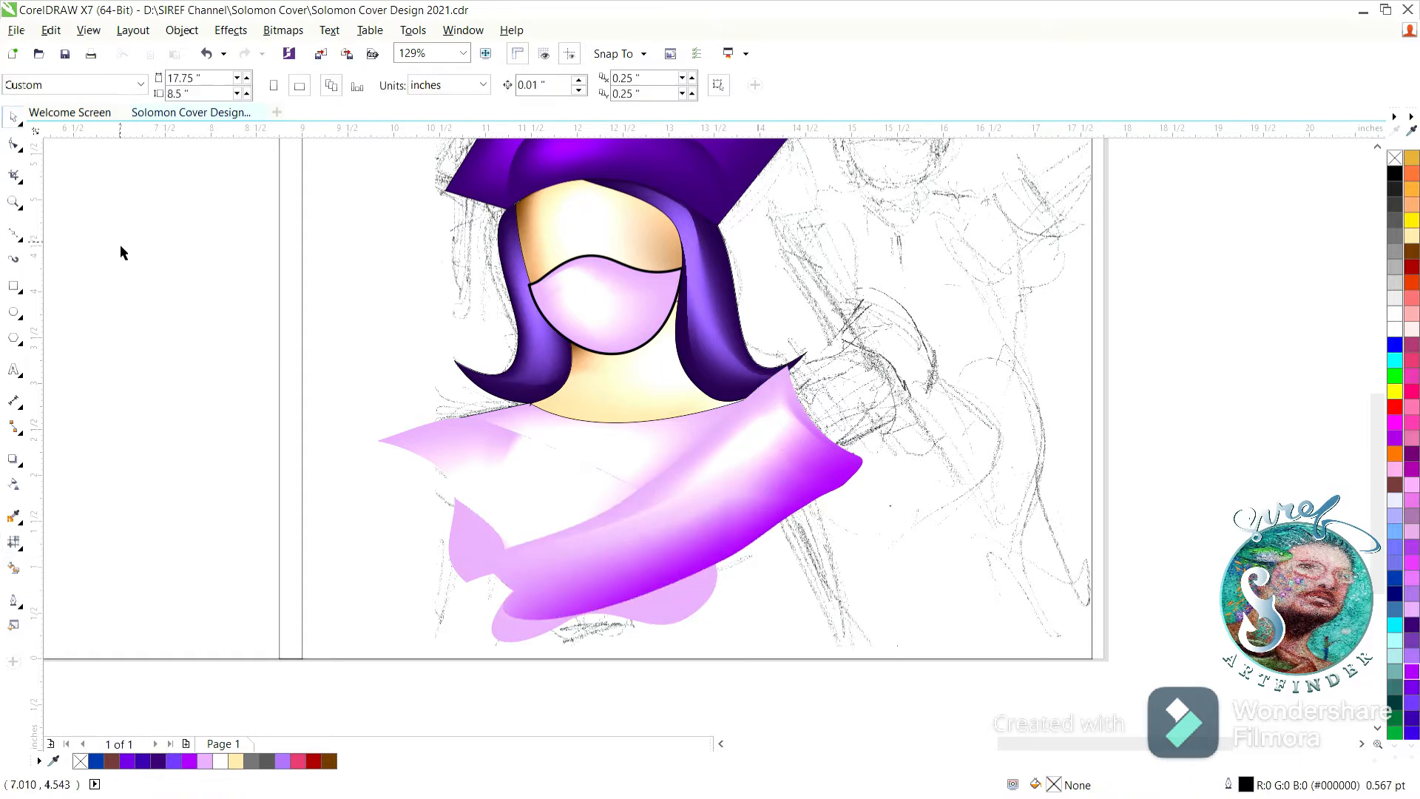
Move the mesh node in the middle of the shoulder shape's lower purple edge inward to smooth the edge, and deselect it.
{"action": "left_click", "coordinate": [14, 542]}
{"action": "left_click_drag", "start_coordinate": [717, 565], "coordinate": [688, 566]}
{"action": "left_click", "coordinate": [14, 117]}
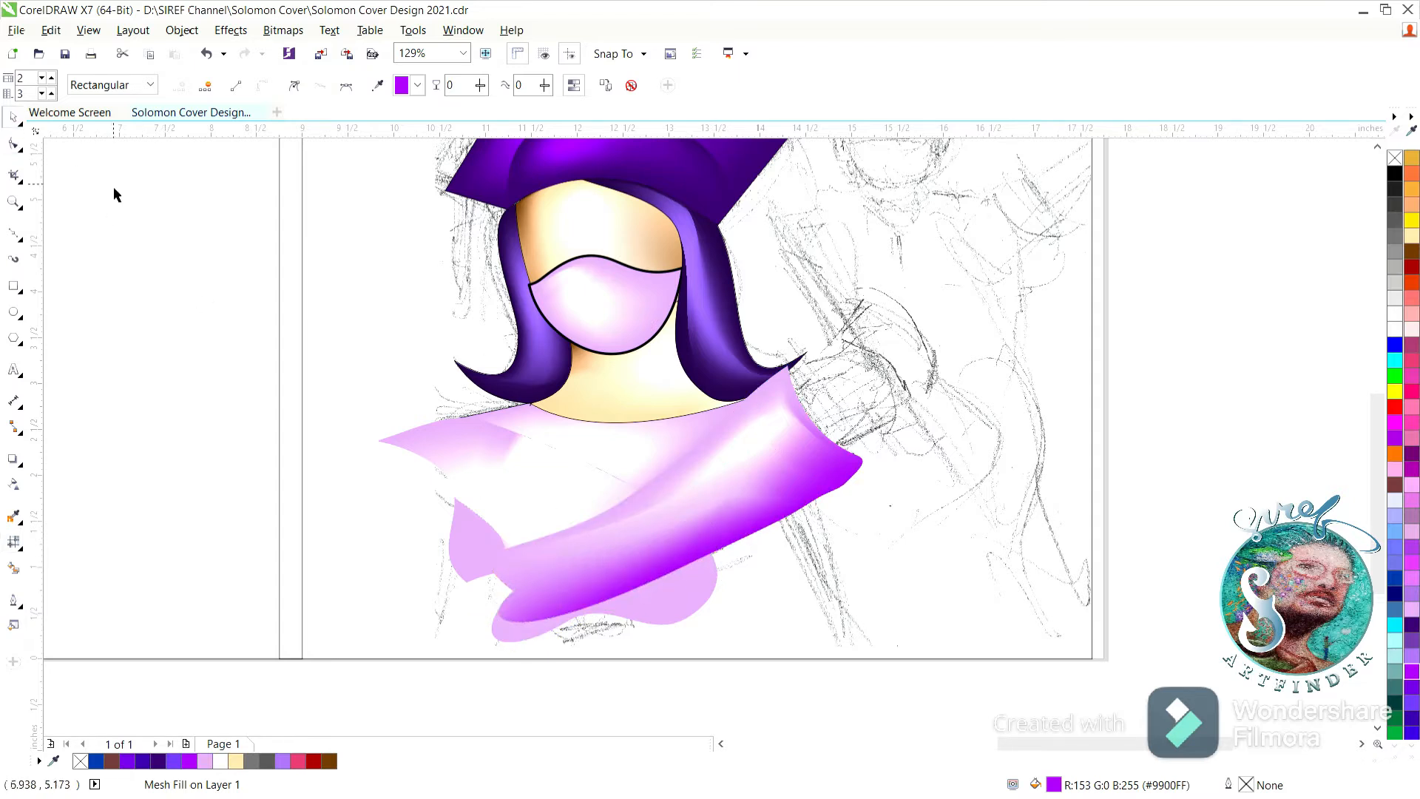
{"action": "left_click", "coordinate": [113, 188]}
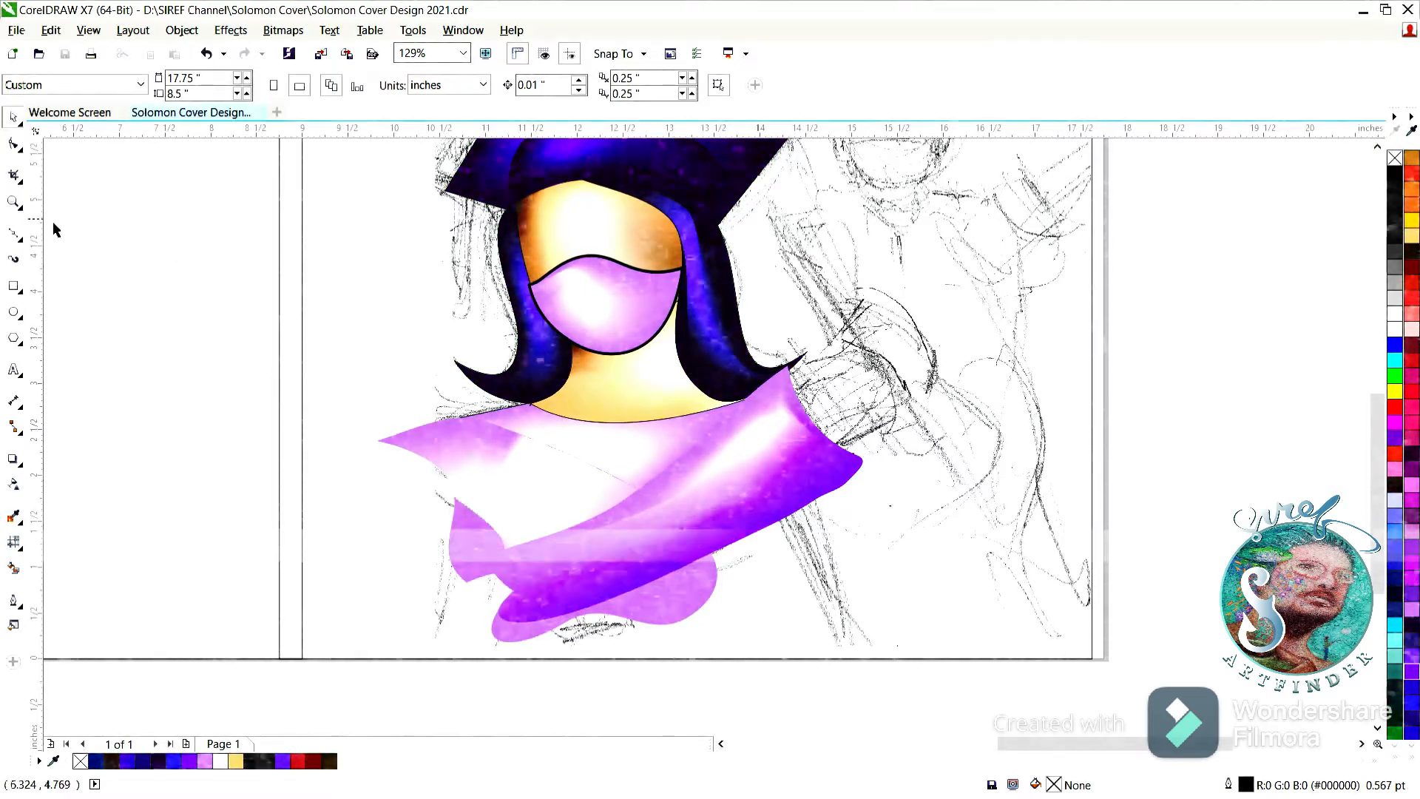
Draw a closed four-node outline over the long slanted bar in the sketch beside the character's hair.
{"action": "left_click", "coordinate": [26, 233]}
{"action": "left_click", "coordinate": [810, 207]}
{"action": "left_click_drag", "start_coordinate": [967, 457], "coordinate": [1023, 506]}
{"action": "left_click", "coordinate": [919, 485]}
{"action": "left_click", "coordinate": [769, 228]}
{"action": "left_click", "coordinate": [811, 210]}
{"action": "left_click_drag", "start_coordinate": [810, 208], "coordinate": [824, 209]}
Pull the slanted bar outline's lower nodes onto the sketch and curve its lower end.
{"action": "left_click", "coordinate": [13, 145]}
{"action": "left_click_drag", "start_coordinate": [919, 484], "coordinate": [946, 540]}
{"action": "left_click_drag", "start_coordinate": [968, 457], "coordinate": [993, 491]}
{"action": "left_click", "coordinate": [1020, 549]}
{"action": "left_click_drag", "start_coordinate": [1039, 536], "coordinate": [931, 527]}
{"action": "left_click_drag", "start_coordinate": [932, 528], "coordinate": [945, 522]}
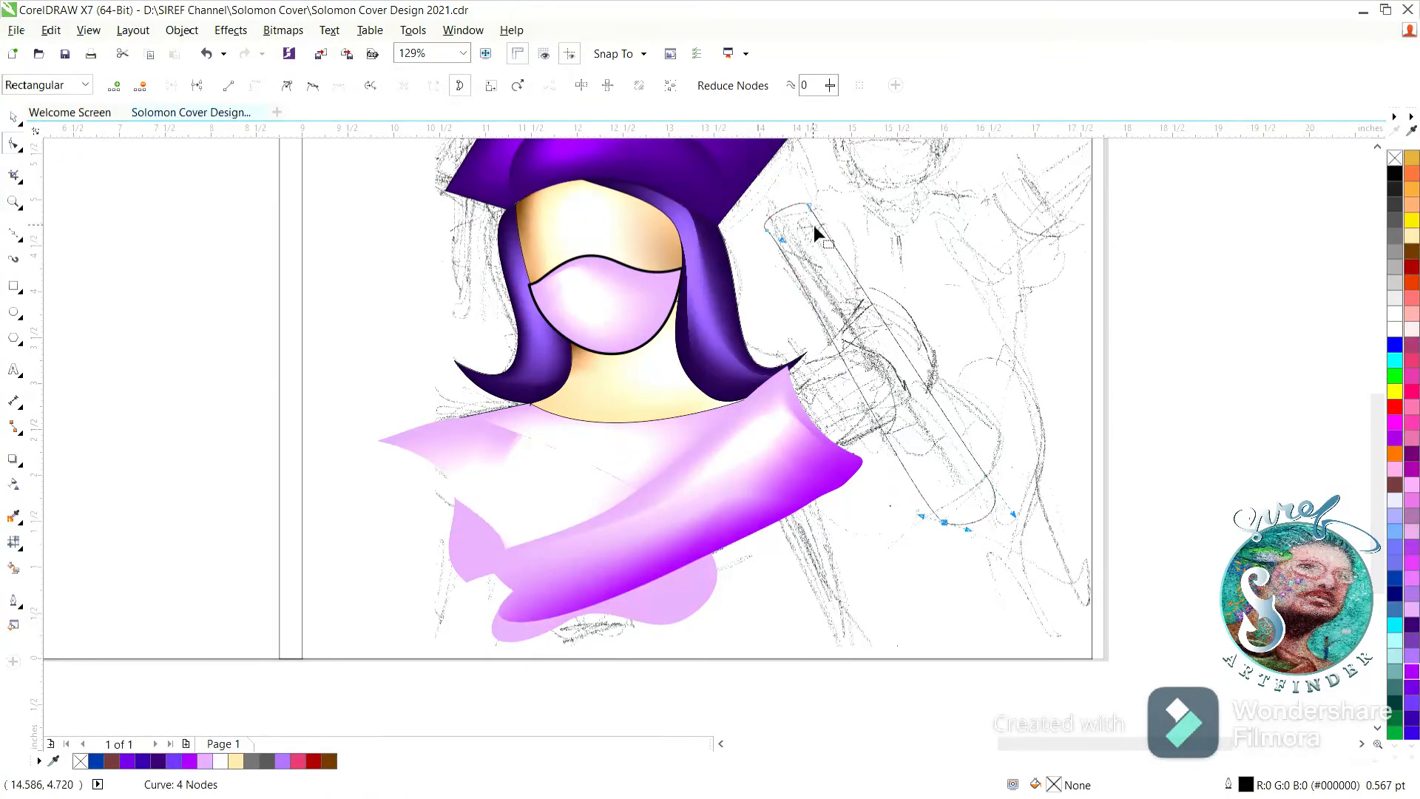
Refine the slanted bar's nodes and curved ends to follow the sketch, making the outline about 2.37 by 3.32 inches.
{"action": "left_click_drag", "start_coordinate": [871, 300], "coordinate": [871, 314]}
{"action": "left_click_drag", "start_coordinate": [986, 476], "coordinate": [978, 463]}
{"action": "left_click_drag", "start_coordinate": [944, 521], "coordinate": [999, 489]}
{"action": "left_click_drag", "start_coordinate": [741, 191], "coordinate": [1012, 534]}
{"action": "left_click", "coordinate": [287, 84]}
{"action": "left_click", "coordinate": [771, 235]}
{"action": "left_click", "coordinate": [766, 230]}
{"action": "left_click_drag", "start_coordinate": [773, 215], "coordinate": [774, 211]}
{"action": "left_click", "coordinate": [810, 205]}
{"action": "left_click", "coordinate": [932, 509]}
{"action": "left_click_drag", "start_coordinate": [913, 505], "coordinate": [934, 504]}
{"action": "left_click_drag", "start_coordinate": [922, 501], "coordinate": [925, 498]}
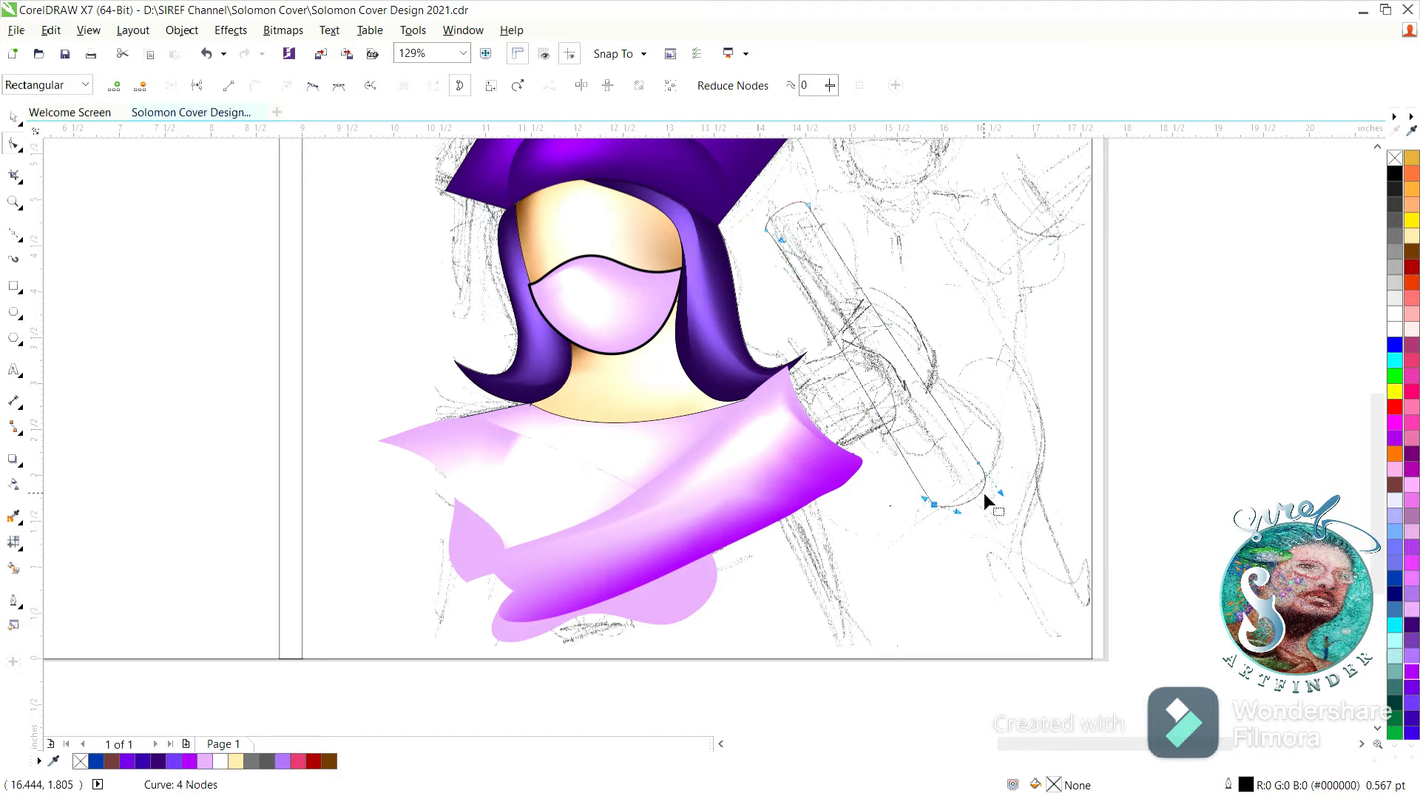
{"action": "left_click", "coordinate": [984, 492]}
Give the slanted bar the pink mesh fill of the clothing and adjust its upper inner mesh line.
{"action": "left_click", "coordinate": [15, 115]}
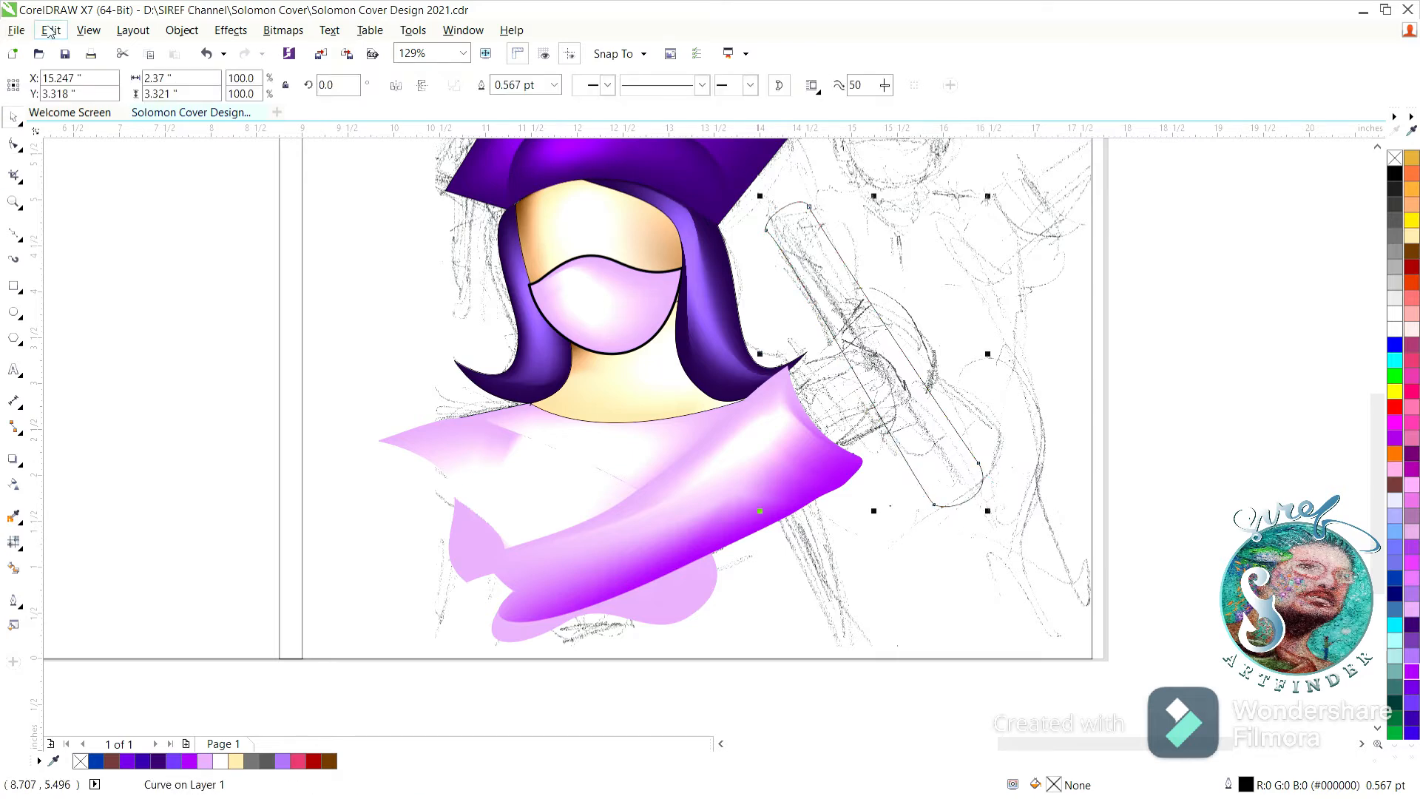
{"action": "key", "text": "ctrl+shift+d"}
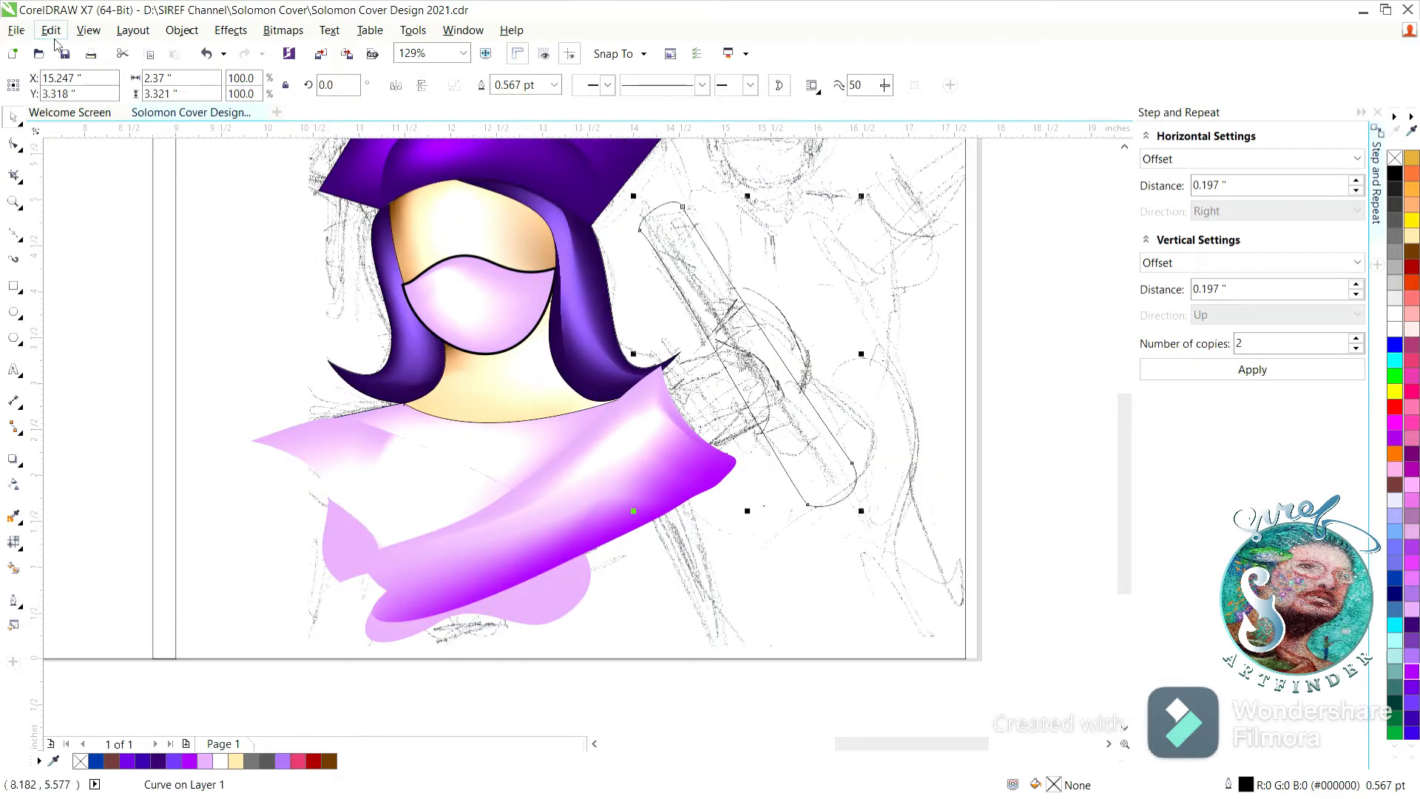
{"action": "key", "text": "ctrl+shift+d"}
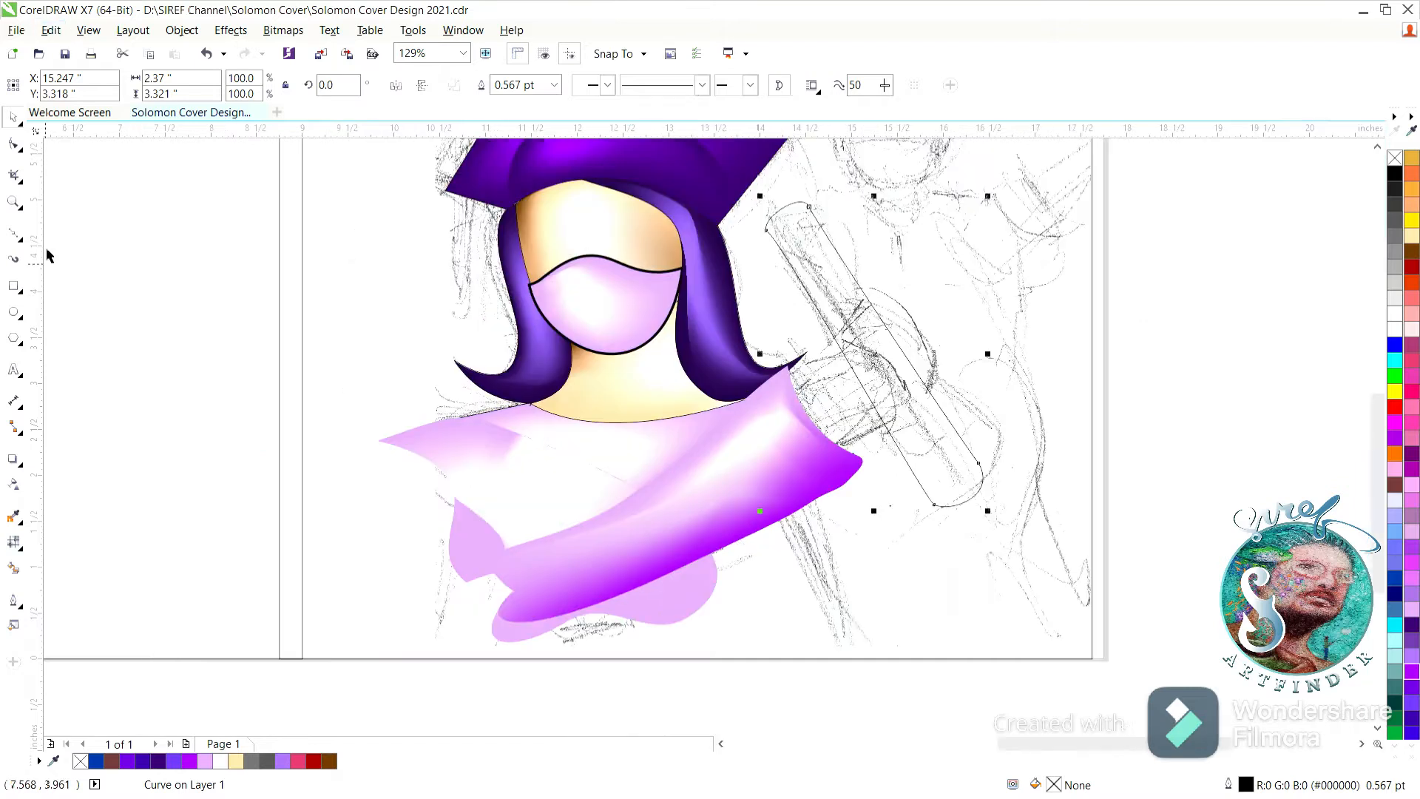
{"action": "left_click", "coordinate": [591, 486]}
{"action": "left_click", "coordinate": [14, 145]}
{"action": "left_click_drag", "start_coordinate": [974, 505], "coordinate": [974, 501]}
{"action": "left_click", "coordinate": [982, 486]}
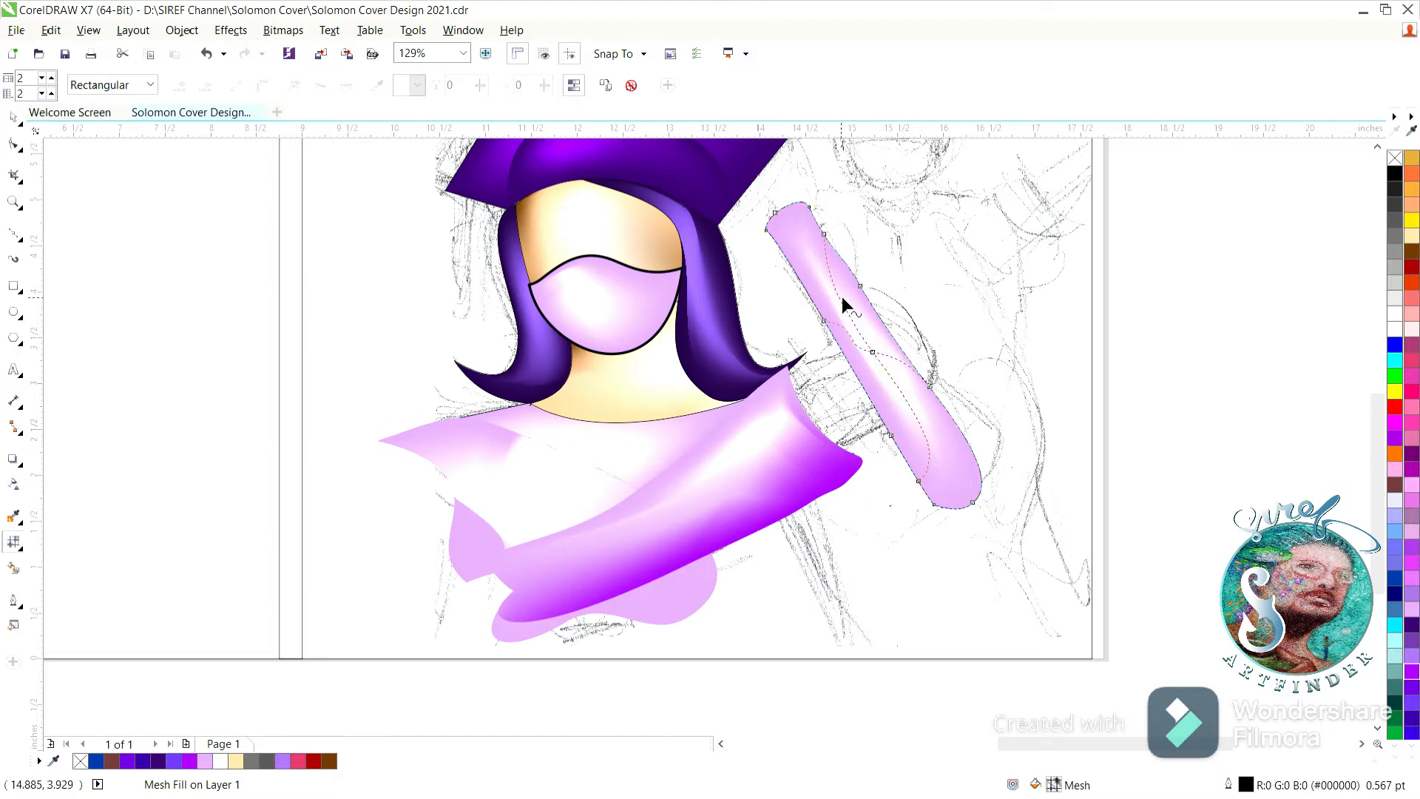
{"action": "left_click", "coordinate": [823, 234]}
{"action": "left_click_drag", "start_coordinate": [828, 272], "coordinate": [844, 267]}
{"action": "left_click", "coordinate": [862, 246]}
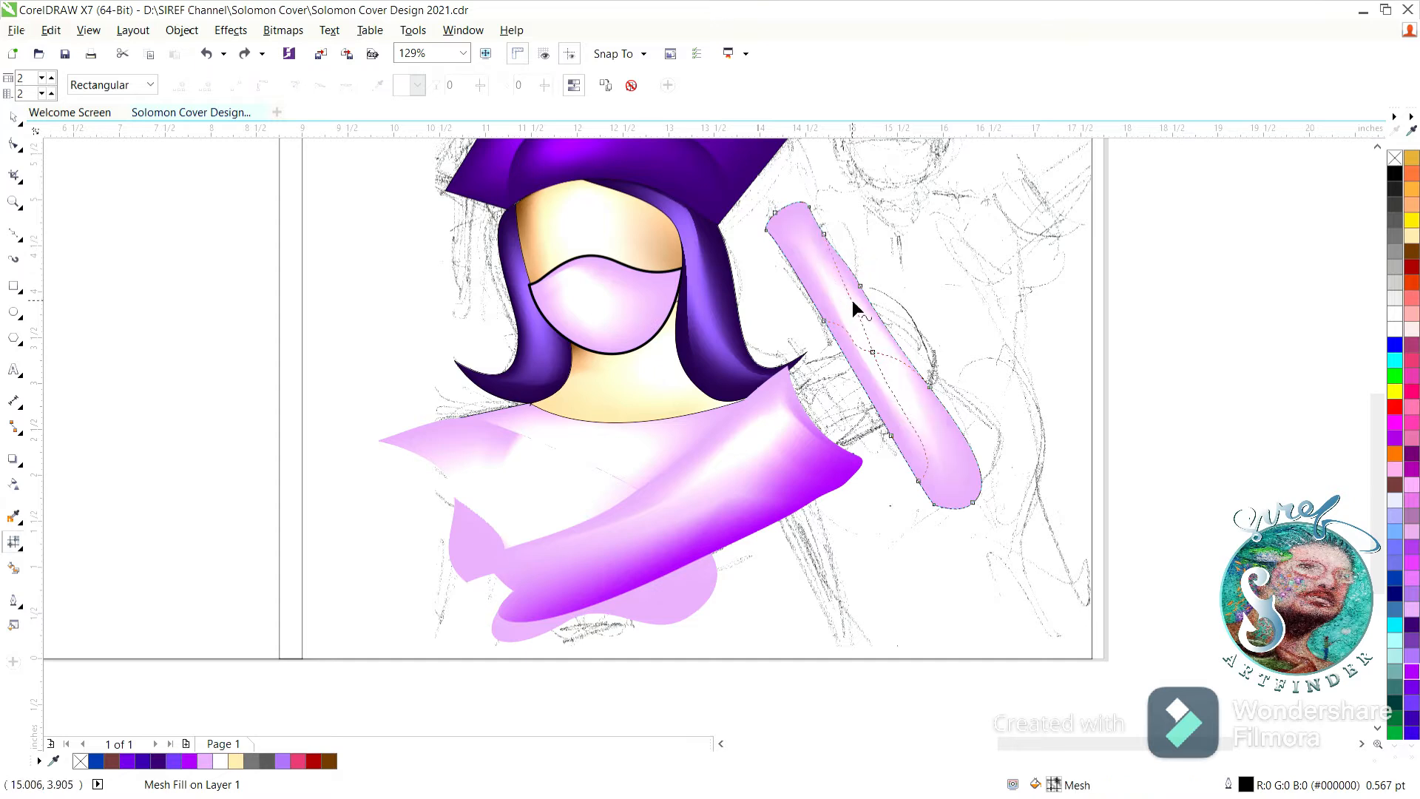
Straighten the bulge on the upper part of the slanted bar's right edge by adjusting its mesh nodes and handles.
{"action": "left_click", "coordinate": [13, 202]}
{"action": "left_click_drag", "start_coordinate": [761, 193], "coordinate": [911, 348]}
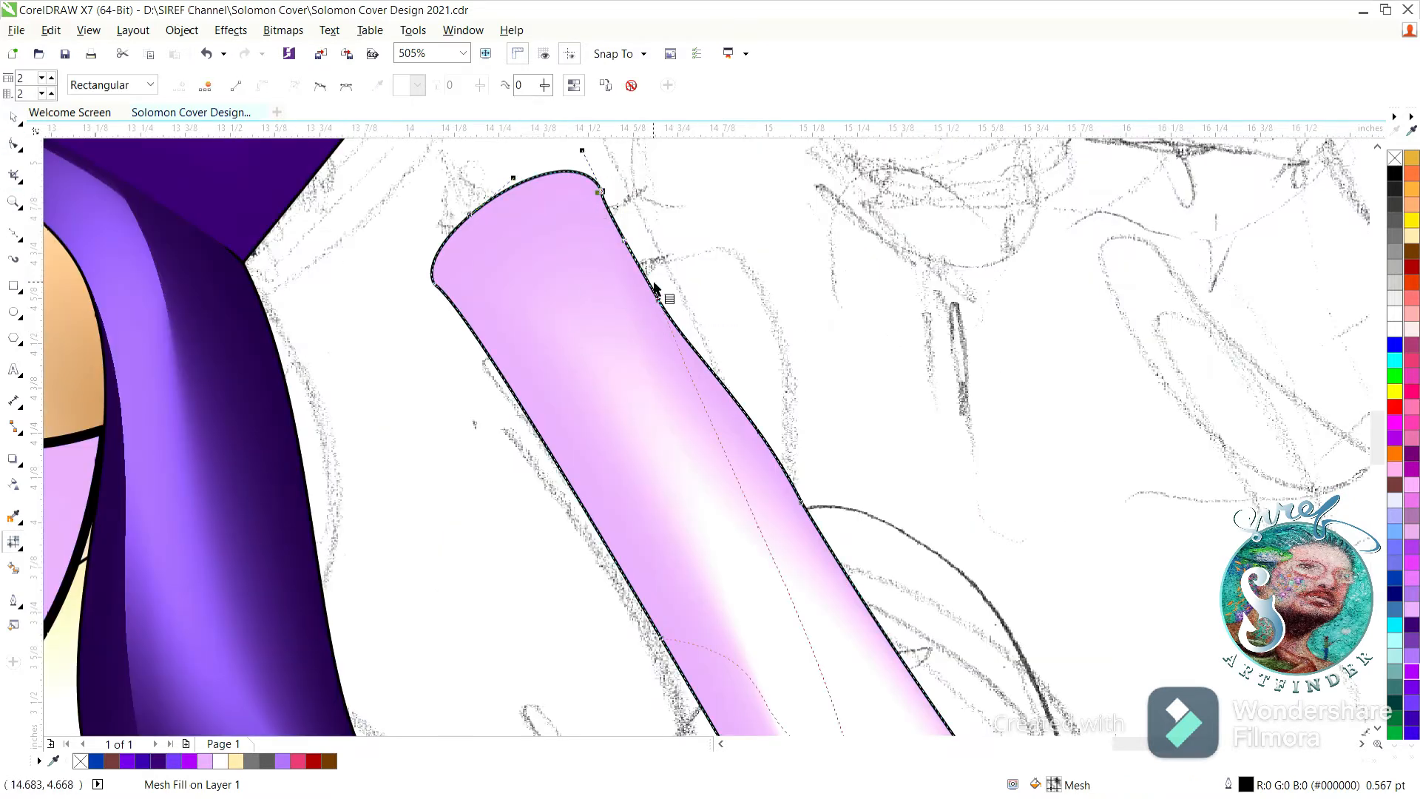
{"action": "left_click_drag", "start_coordinate": [654, 288], "coordinate": [667, 321]}
{"action": "left_click_drag", "start_coordinate": [801, 502], "coordinate": [799, 508]}
{"action": "left_click_drag", "start_coordinate": [755, 417], "coordinate": [752, 426]}
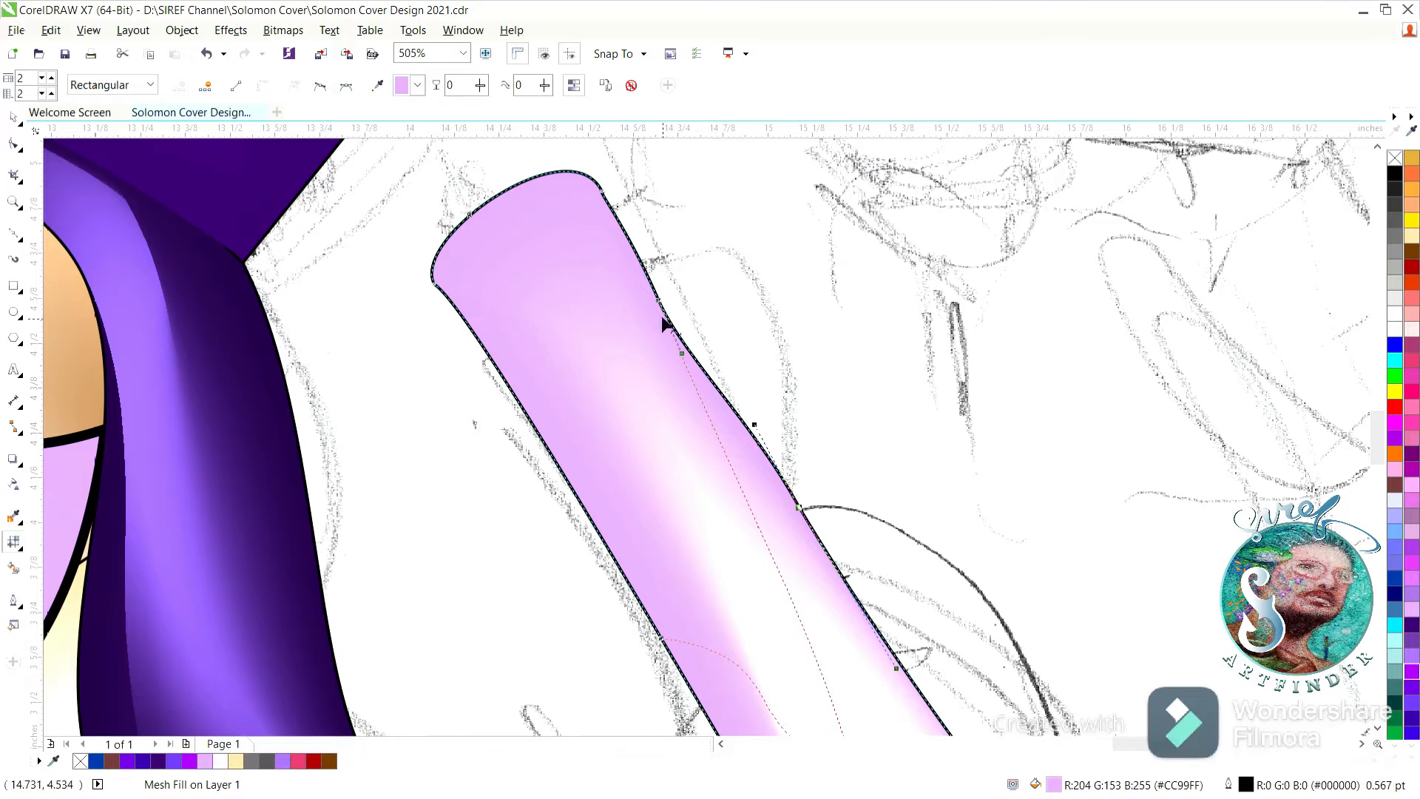
{"action": "left_click_drag", "start_coordinate": [657, 300], "coordinate": [661, 296]}
{"action": "left_click", "coordinate": [756, 430]}
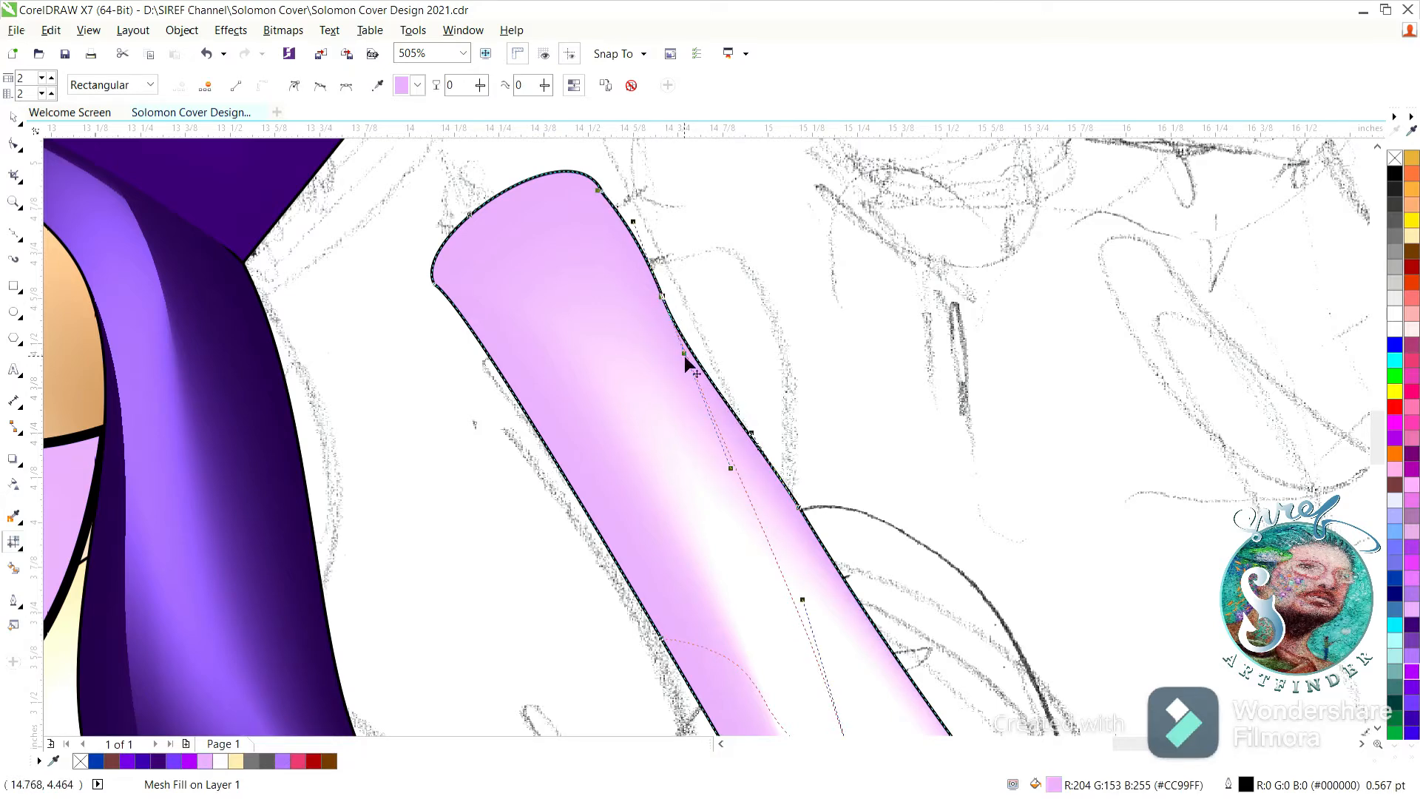
Reshape the upper-right corner of the slanted bar into a clean rounded end and deselect it.
{"action": "left_click", "coordinate": [600, 192]}
{"action": "left_click", "coordinate": [587, 178]}
{"action": "left_click", "coordinate": [603, 194]}
{"action": "left_click", "coordinate": [603, 180]}
{"action": "left_click_drag", "start_coordinate": [604, 192], "coordinate": [622, 226]}
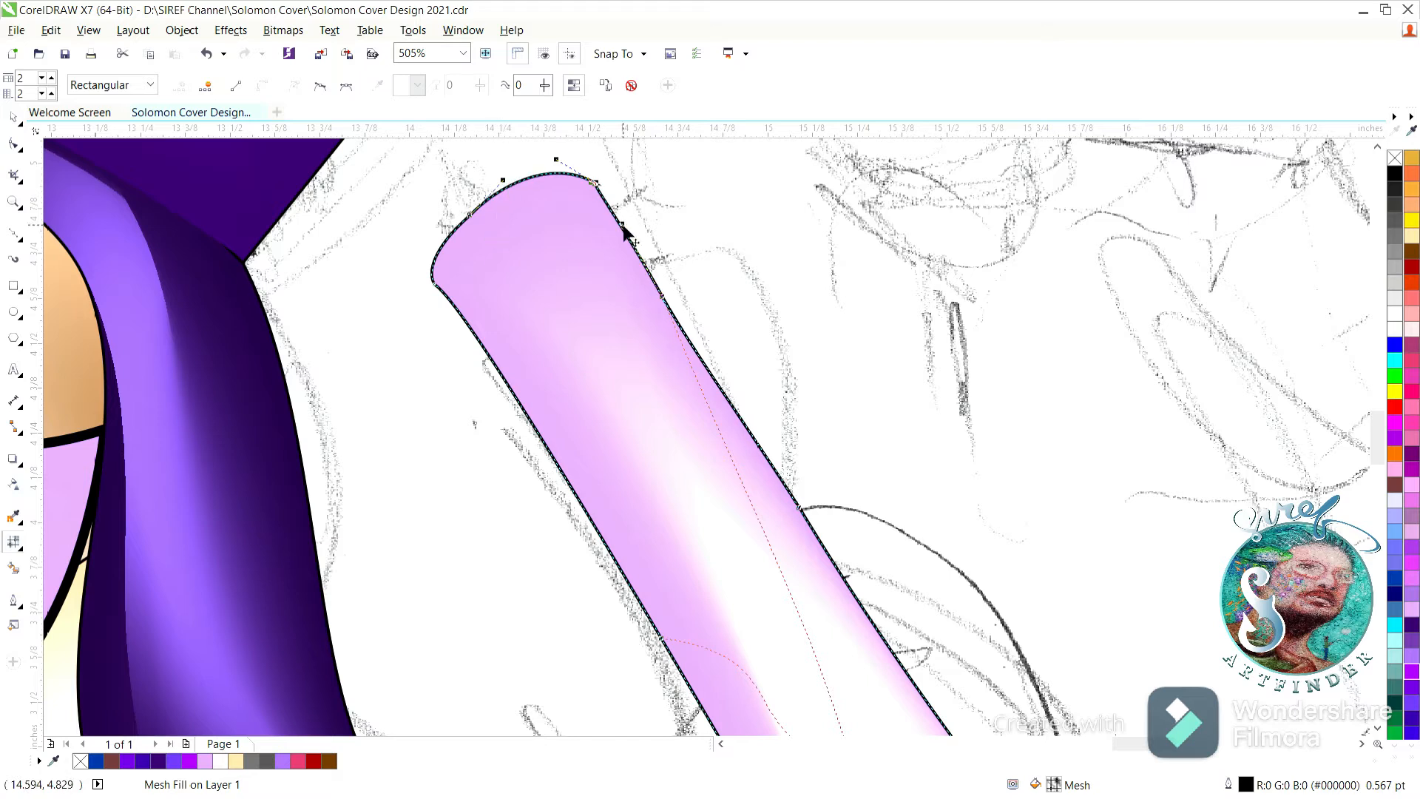
{"action": "double_click", "coordinate": [15, 200]}
{"action": "left_click", "coordinate": [15, 118]}
{"action": "left_click", "coordinate": [344, 294]}
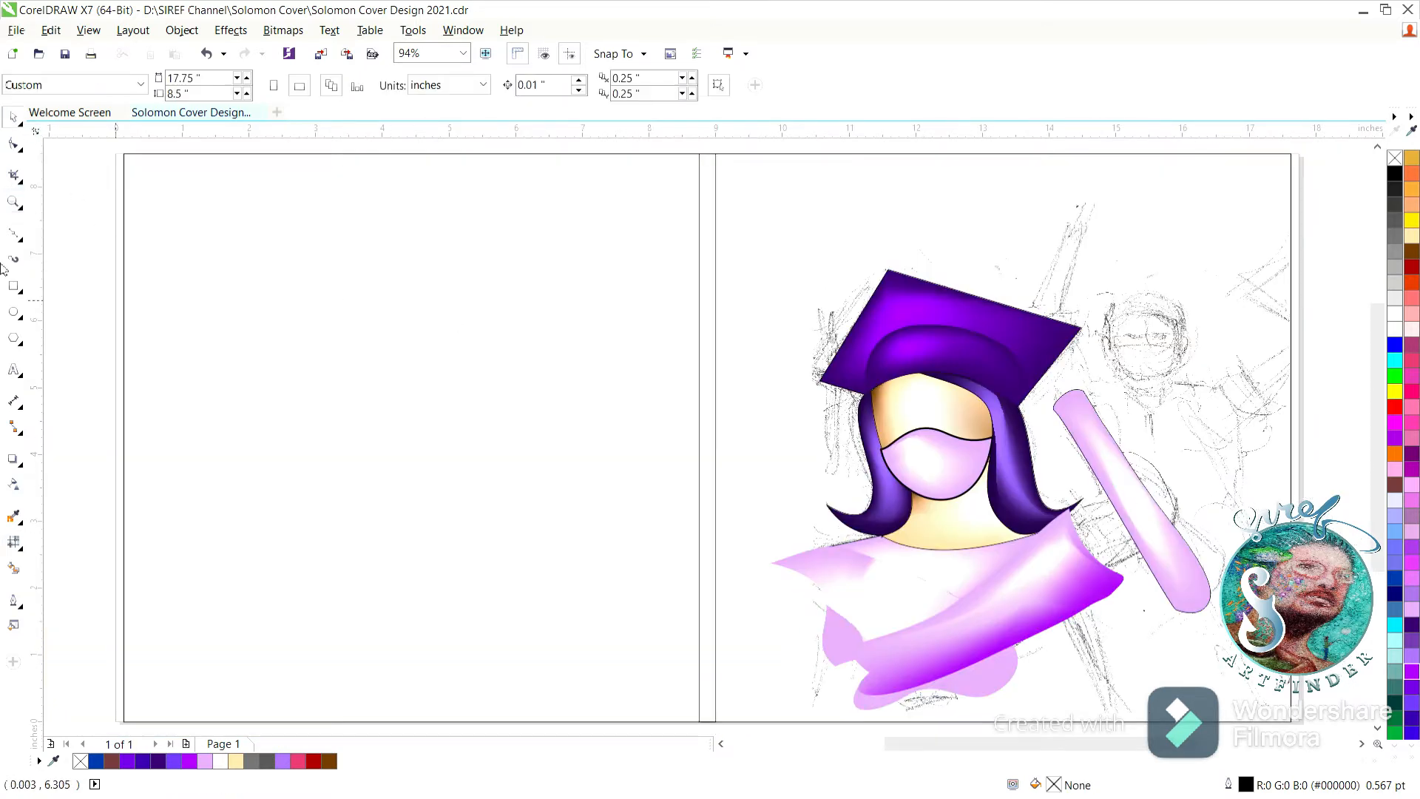
Reshape the slanted bar's rounded lower end by moving its bottom mesh nodes inward.
{"action": "left_click", "coordinate": [14, 203]}
{"action": "left_click_drag", "start_coordinate": [1074, 444], "coordinate": [1222, 618]}
{"action": "left_click", "coordinate": [813, 539]}
{"action": "mouse_move", "coordinate": [860, 583]}
{"action": "left_mouse_down"}
{"action": "mouse_move", "coordinate": [843, 559]}
{"action": "mouse_move", "coordinate": [864, 647]}
{"action": "mouse_move", "coordinate": [854, 582]}
{"action": "left_mouse_up"}
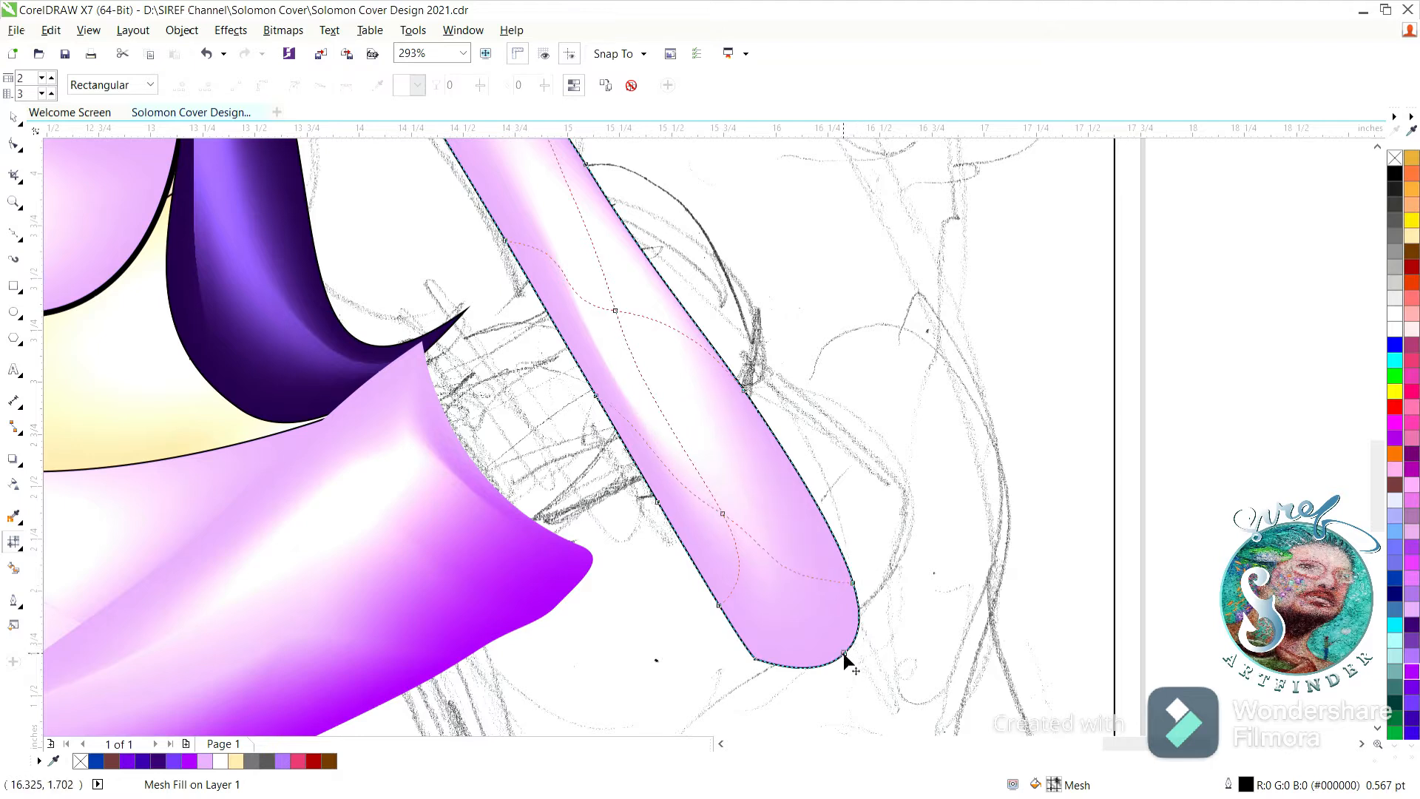
{"action": "left_click_drag", "start_coordinate": [844, 654], "coordinate": [833, 637]}
{"action": "left_click_drag", "start_coordinate": [754, 658], "coordinate": [752, 651]}
Straighten the lower part of the slanted bar's right edge with its mesh nodes and save the drawing.
{"action": "left_click_drag", "start_coordinate": [853, 583], "coordinate": [841, 539]}
{"action": "left_click_drag", "start_coordinate": [743, 389], "coordinate": [742, 395]}
{"action": "left_click_drag", "start_coordinate": [621, 219], "coordinate": [617, 204]}
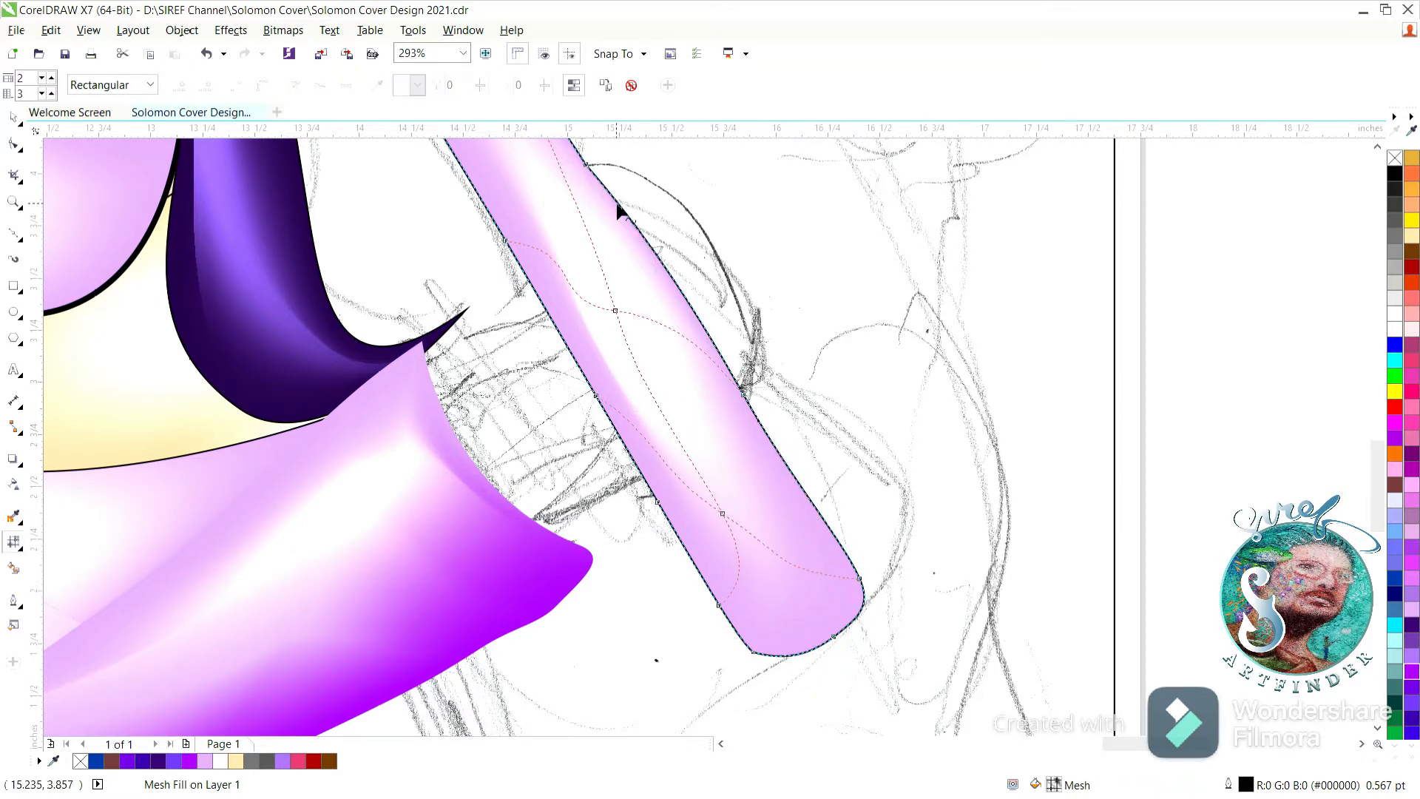
{"action": "double_click", "coordinate": [17, 198]}
{"action": "left_click", "coordinate": [14, 118]}
{"action": "left_click", "coordinate": [358, 265]}
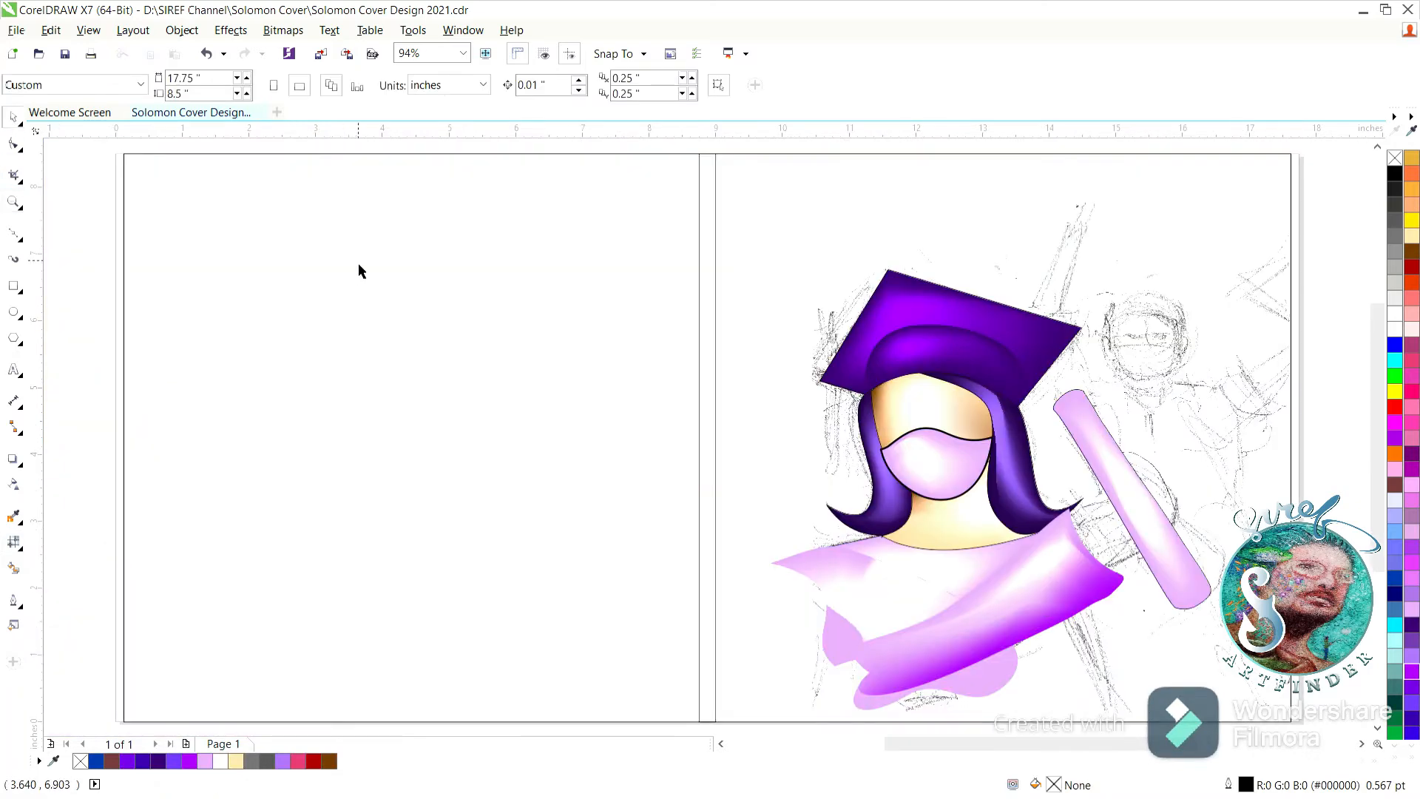
{"action": "key", "text": "ctrl+s"}
Draw a closed curved outline about 2.46 by 1.49 inches from under the purple shoulder edge down to the page's bottom edge.
{"action": "left_click_drag", "start_coordinate": [1379, 548], "coordinate": [1380, 581]}
{"action": "left_click", "coordinate": [13, 234]}
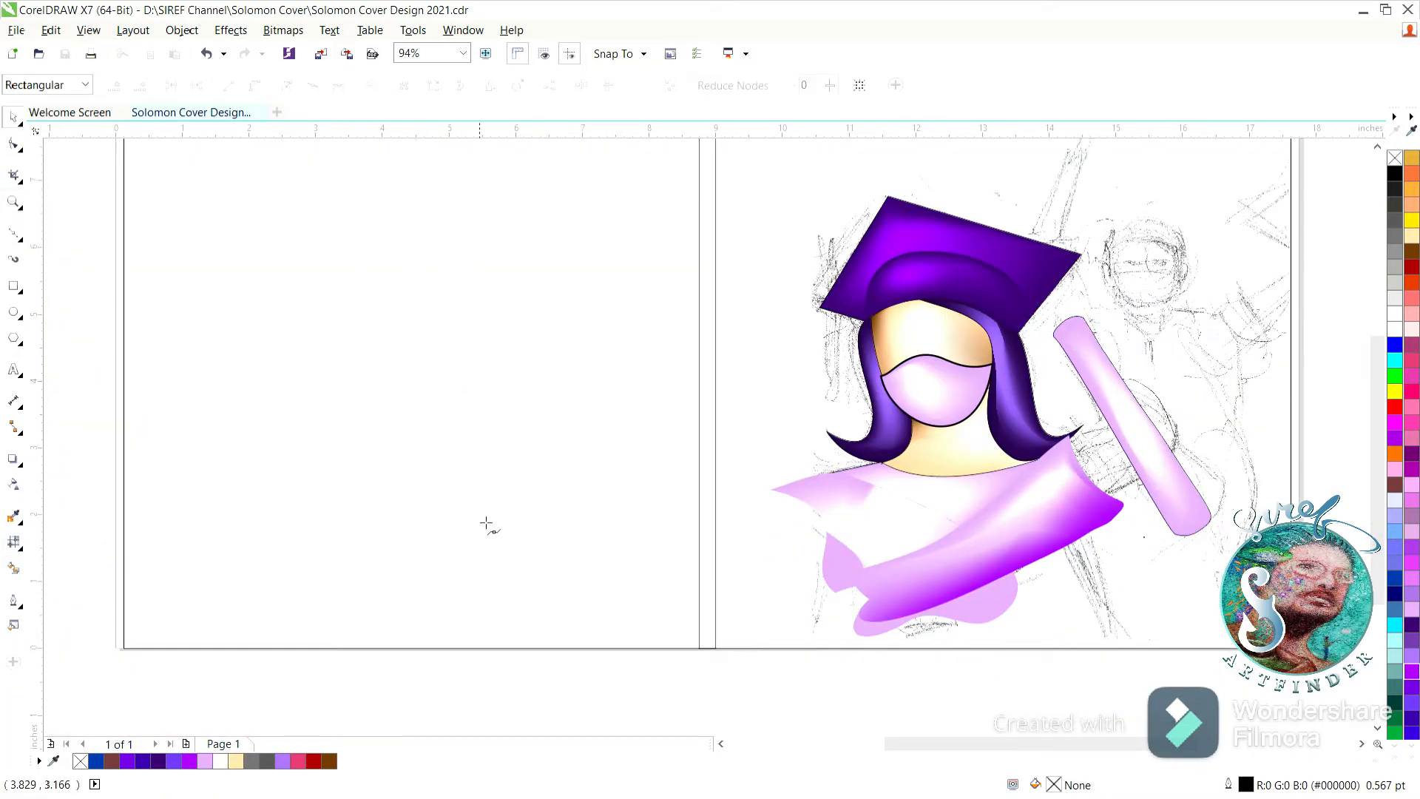
{"action": "left_click", "coordinate": [1088, 533]}
{"action": "left_click", "coordinate": [951, 598]}
{"action": "left_click_drag", "start_coordinate": [1121, 635], "coordinate": [945, 643]}
{"action": "left_click", "coordinate": [13, 145]}
{"action": "mouse_move", "coordinate": [1113, 606]}
{"action": "left_mouse_down"}
{"action": "mouse_move", "coordinate": [1080, 538]}
{"action": "mouse_move", "coordinate": [1159, 555]}
{"action": "mouse_move", "coordinate": [1102, 611]}
{"action": "mouse_move", "coordinate": [1110, 635]}
{"action": "left_mouse_up"}
{"action": "left_click", "coordinate": [17, 117]}
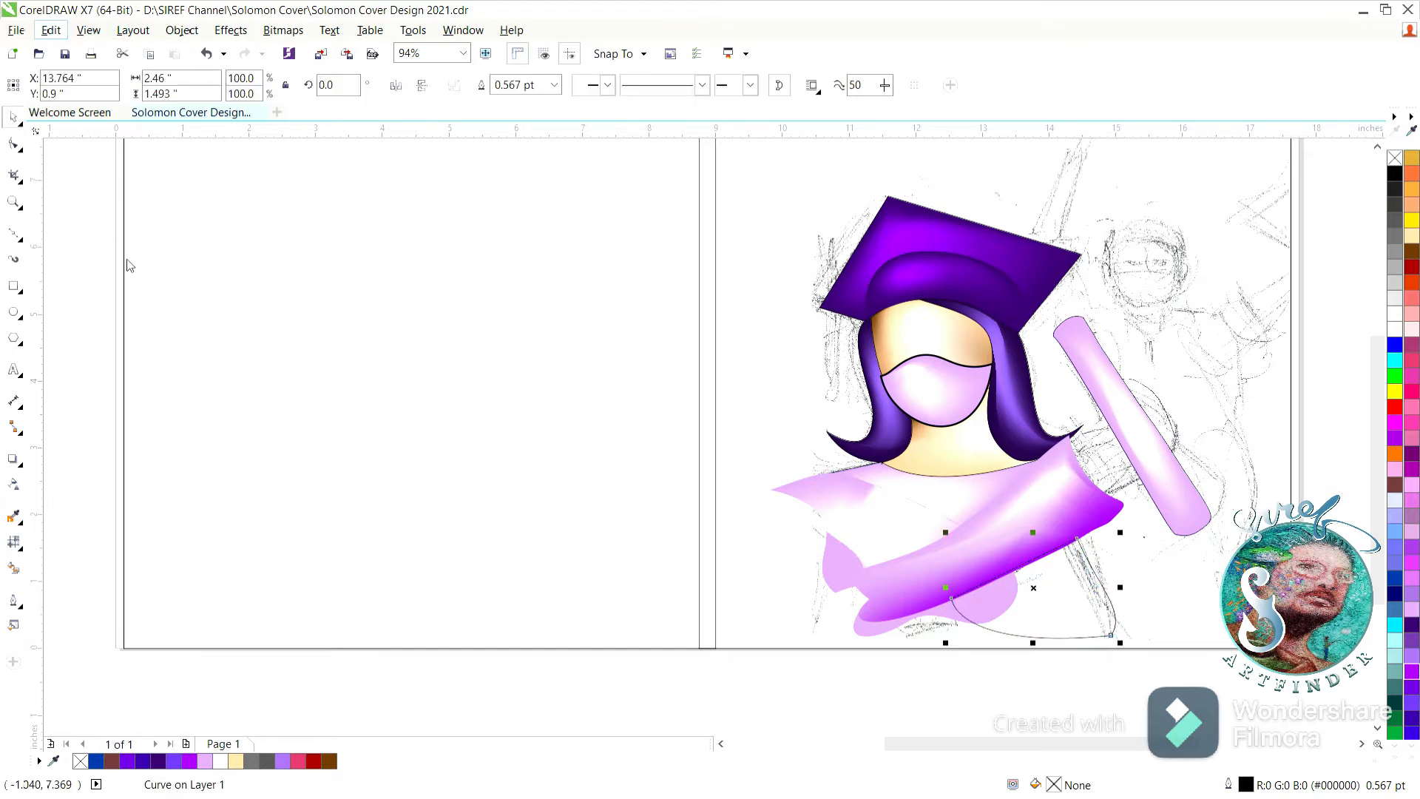
Give the new lower-right shape the pink mesh fill and place it behind the torso shape.
{"action": "key", "text": "m"}
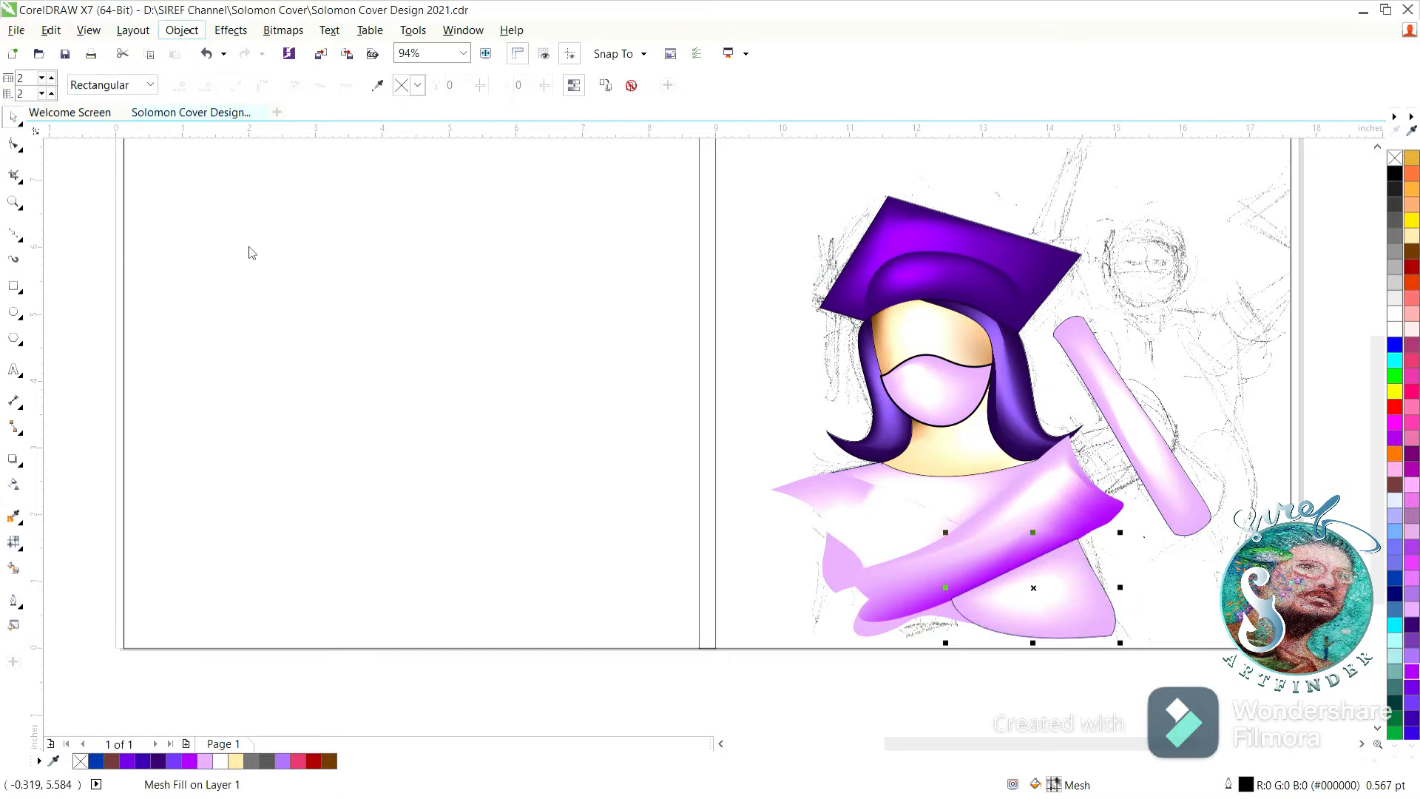
{"action": "left_click", "coordinate": [500, 389]}
{"action": "left_click", "coordinate": [957, 624]}
Pull in the lower-right corner of the new pink shape by moving its corner mesh node.
{"action": "key", "text": "m"}
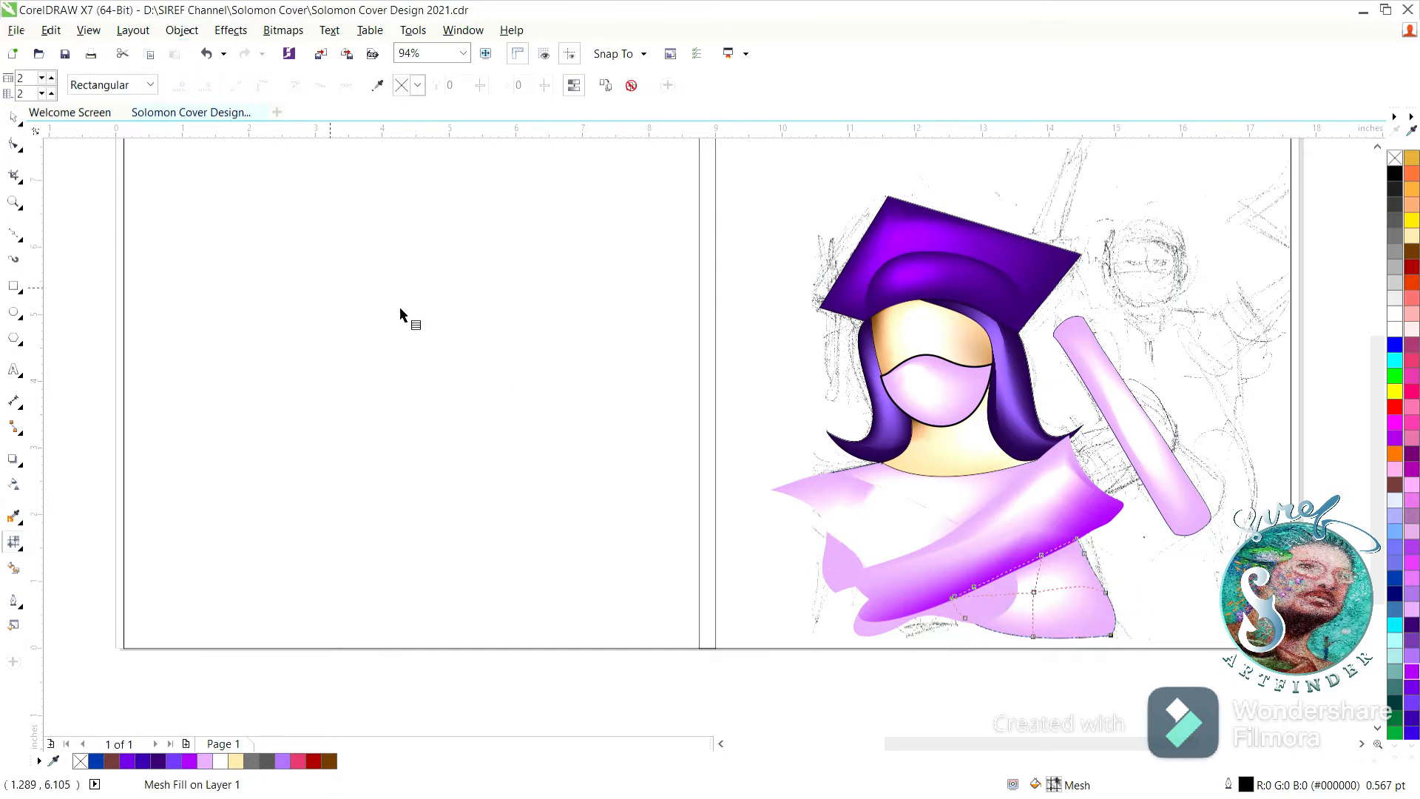
{"action": "left_click_drag", "start_coordinate": [1084, 632], "coordinate": [1085, 632]}
{"action": "left_click", "coordinate": [1056, 596]}
Apply a gradient transparency to the lower-right pink shape, fading it toward its bottom edge, and deselect it.
{"action": "left_click", "coordinate": [13, 484]}
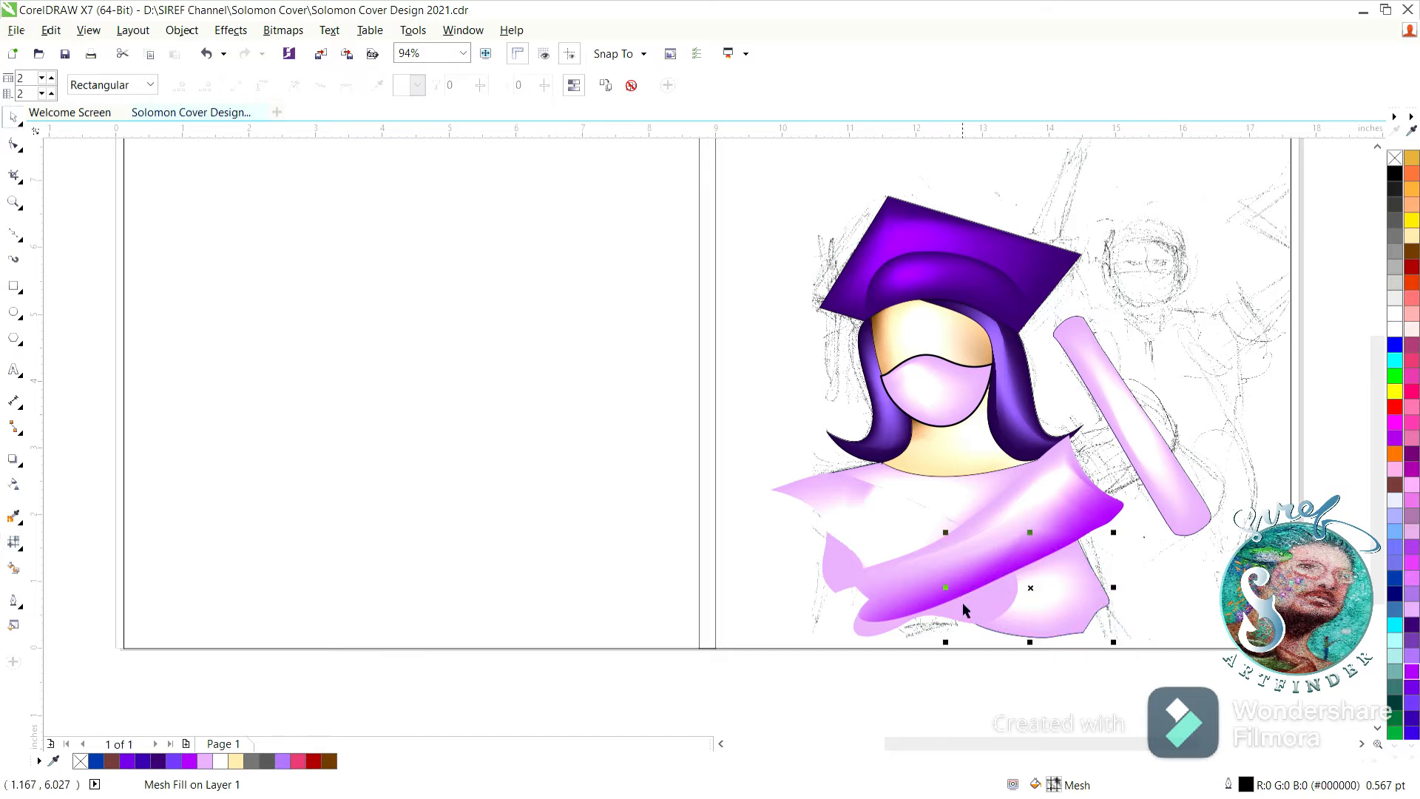
{"action": "left_click_drag", "start_coordinate": [1048, 581], "coordinate": [1065, 640]}
{"action": "left_click_drag", "start_coordinate": [1039, 563], "coordinate": [1055, 621]}
{"action": "left_click", "coordinate": [13, 117]}
{"action": "left_click", "coordinate": [331, 355]}
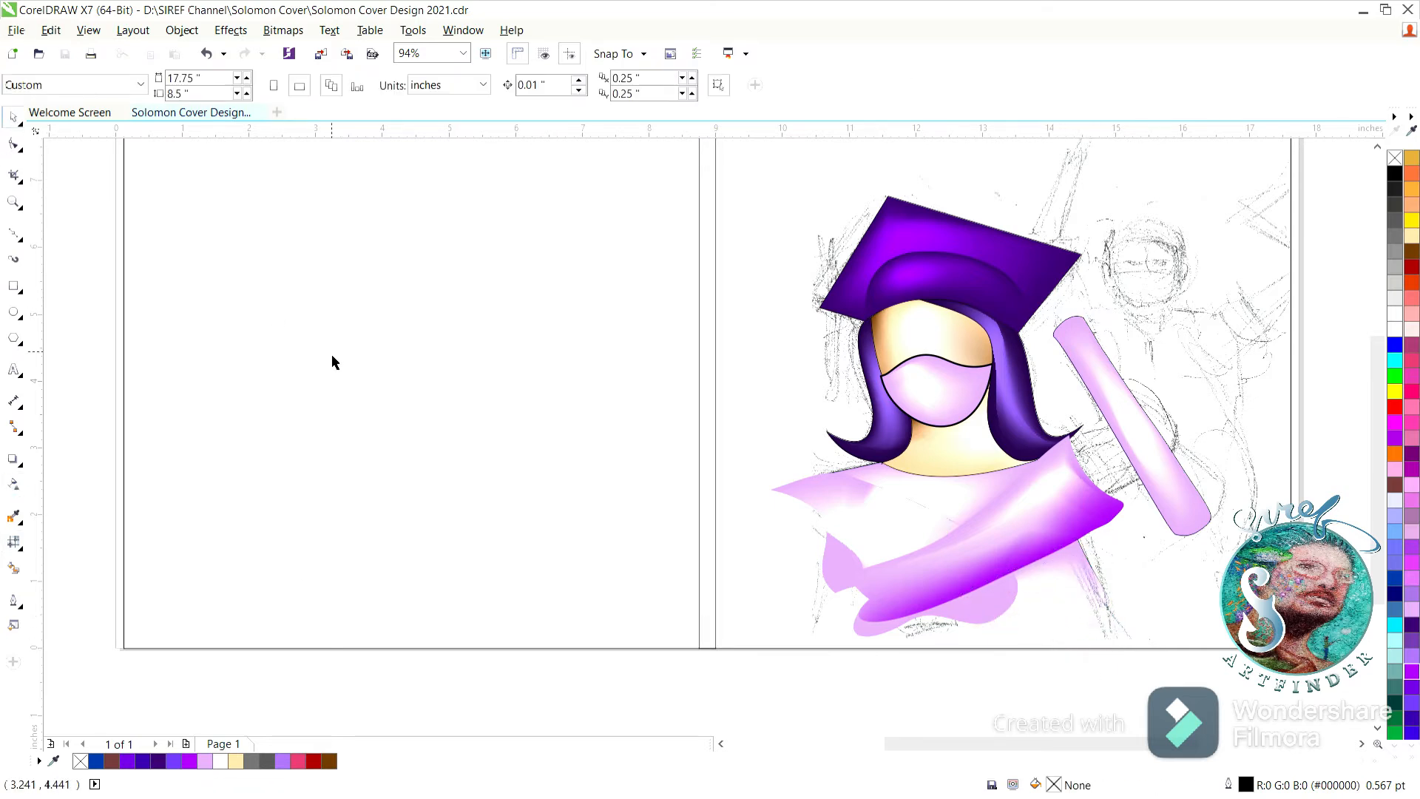